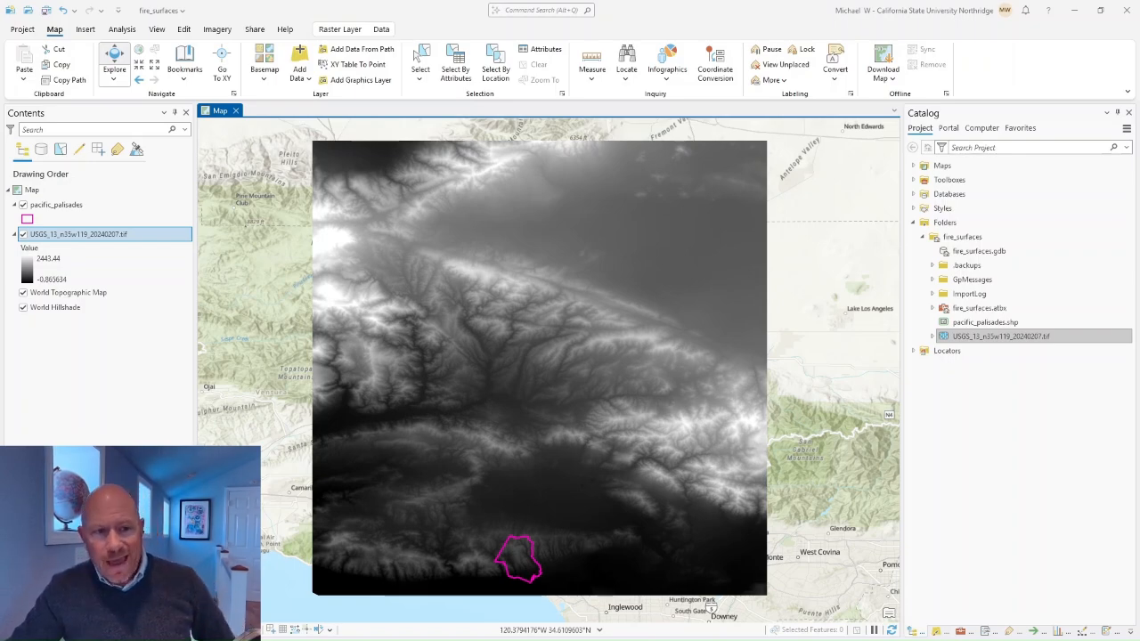
Switch to the browser and open the TNM Download v2 site from the Google results for "usgs tnm download".
{"action": "left_click_drag", "start_coordinate": [0, 234], "coordinate": [562, 113]}
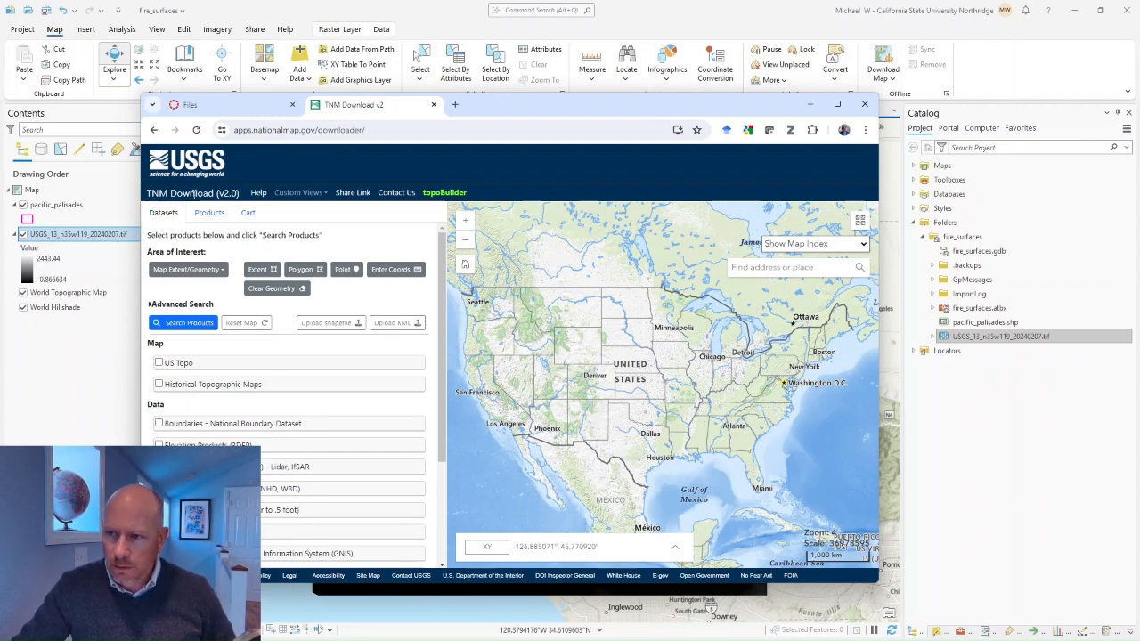
{"action": "left_click", "coordinate": [153, 130]}
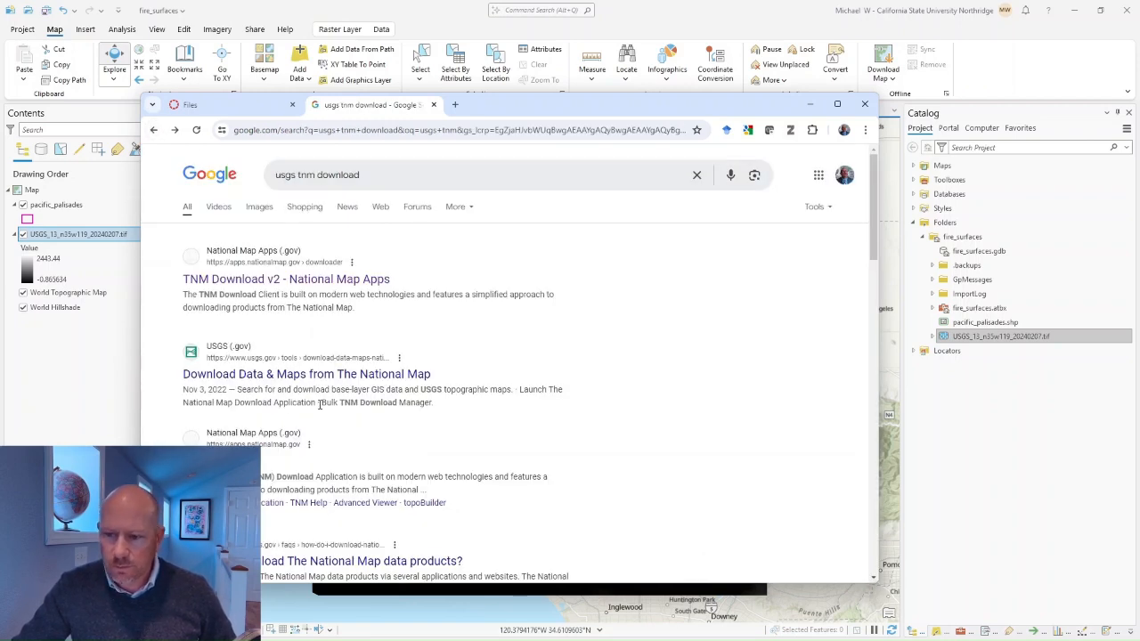
{"action": "left_click", "coordinate": [260, 280]}
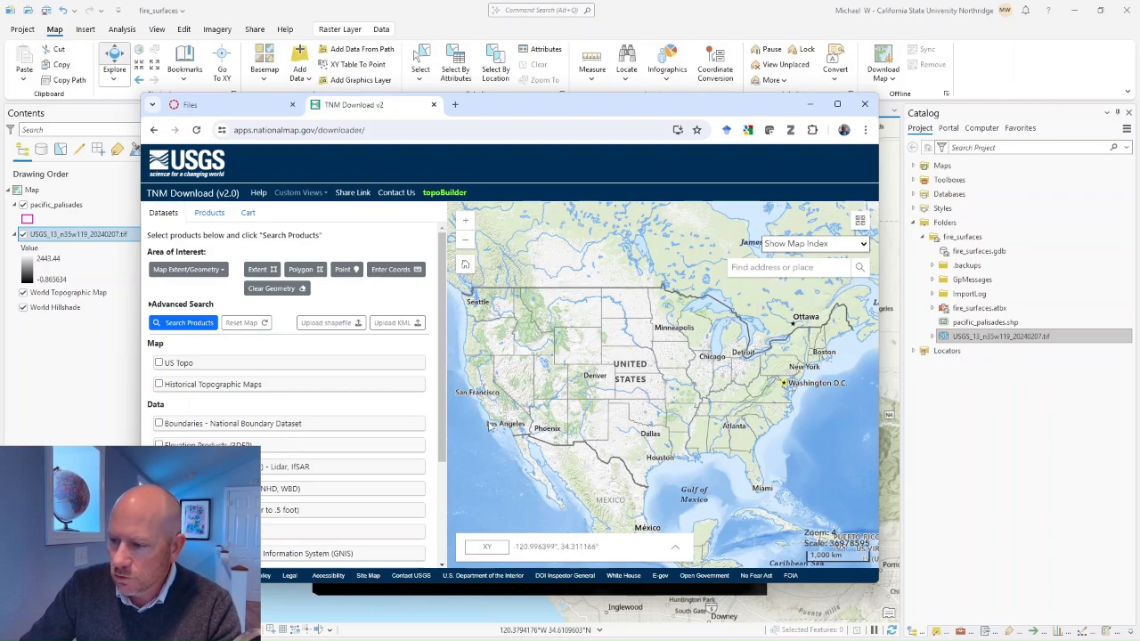
Search for Elevation Products (3DEP) covering the Los Angeles and Santa Monica area on the map.
{"action": "scroll", "coordinate": [488, 425], "scroll_direction": "up", "scroll_amount": 2}
{"action": "scroll", "coordinate": [714, 460], "scroll_direction": "up", "scroll_amount": 3}
{"action": "scroll", "coordinate": [715, 460], "scroll_direction": "up", "scroll_amount": 1}
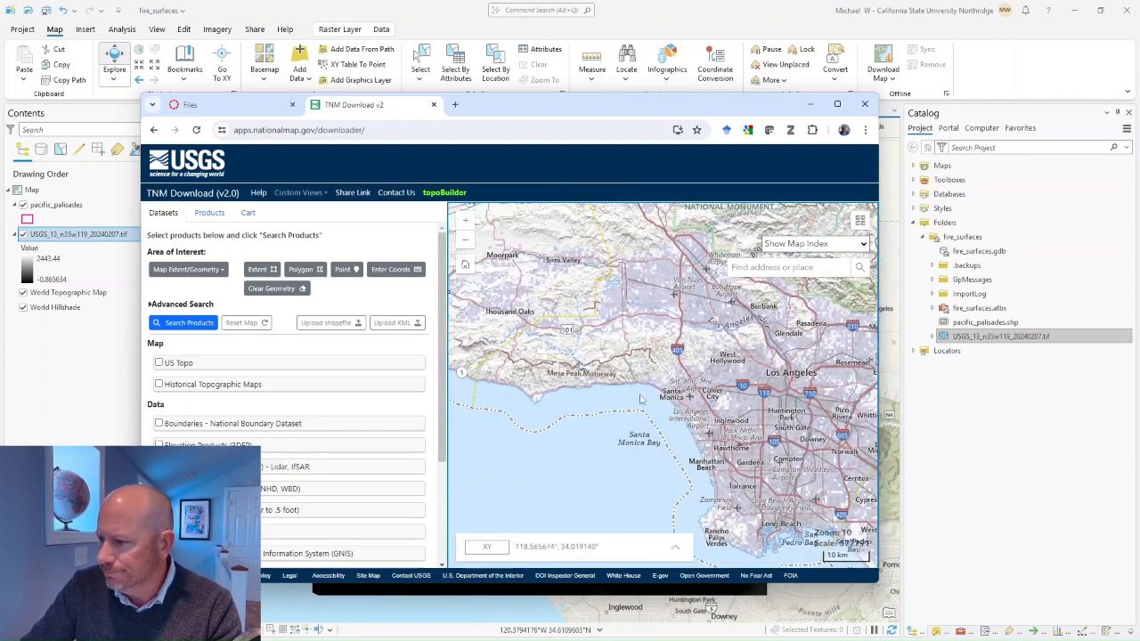
{"action": "scroll", "coordinate": [640, 399], "scroll_direction": "up", "scroll_amount": 1}
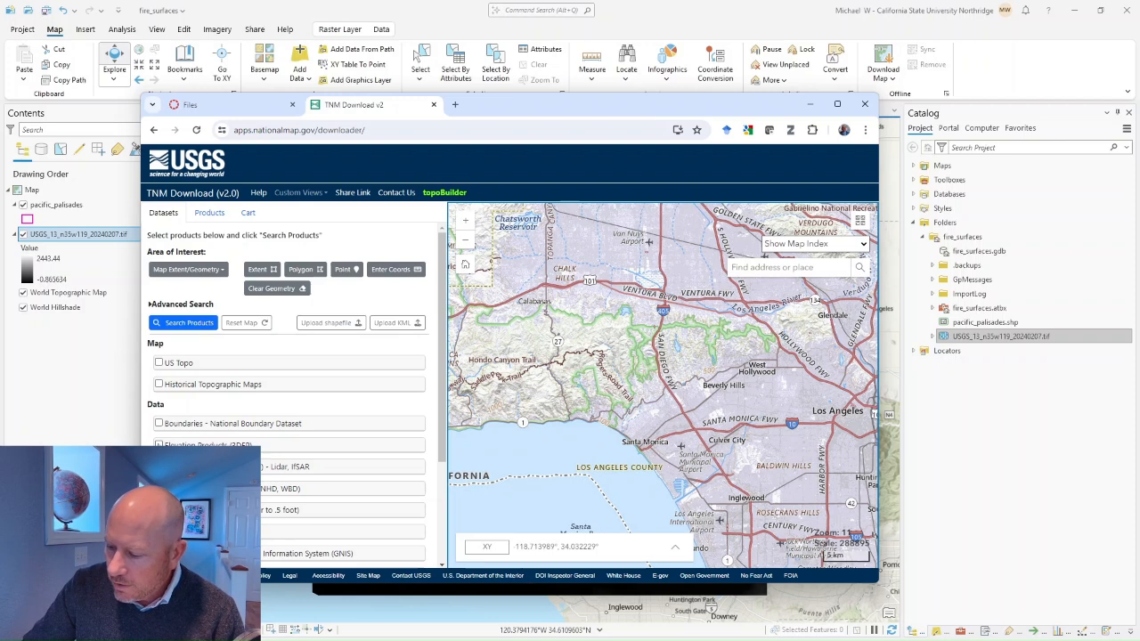
{"action": "left_click", "coordinate": [159, 444]}
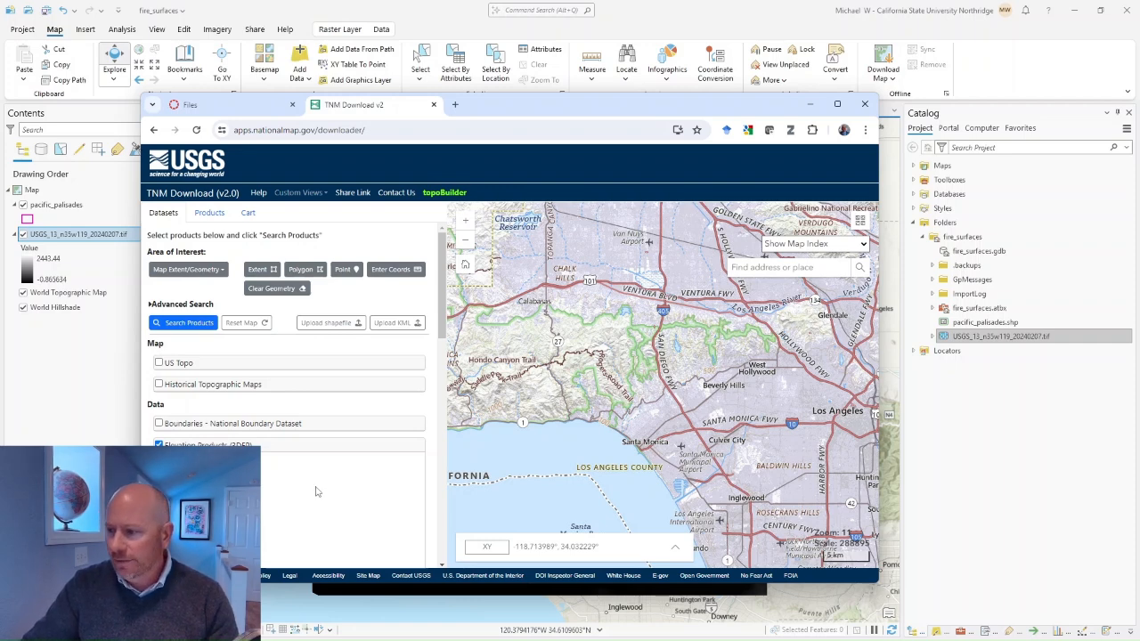
{"action": "scroll", "coordinate": [329, 503], "scroll_direction": "down", "scroll_amount": 1}
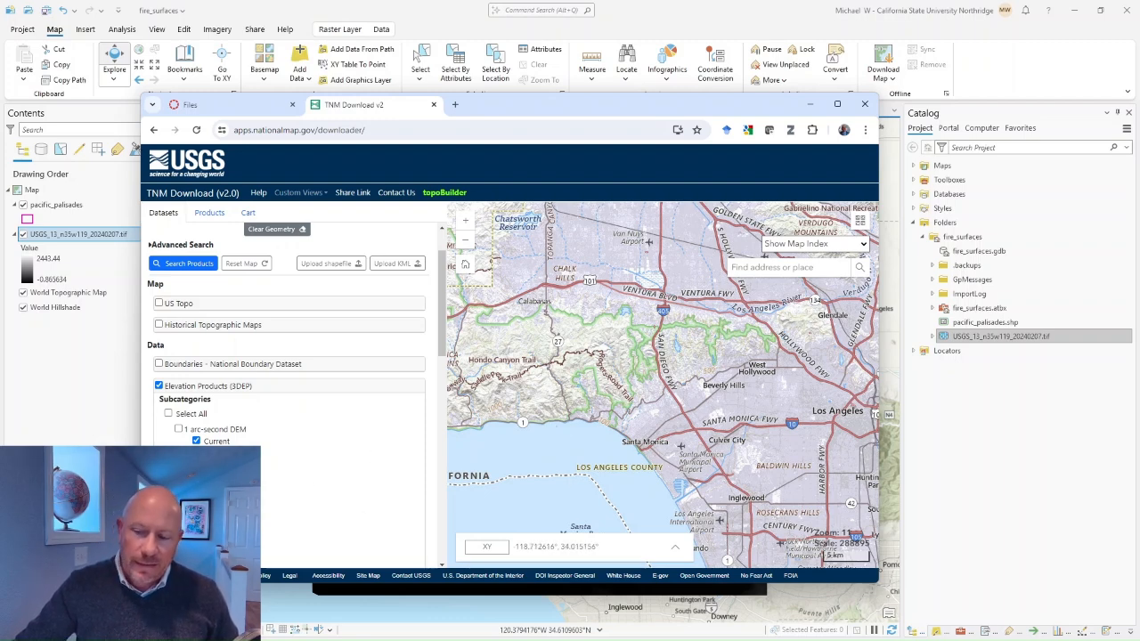
{"action": "left_click", "coordinate": [181, 263]}
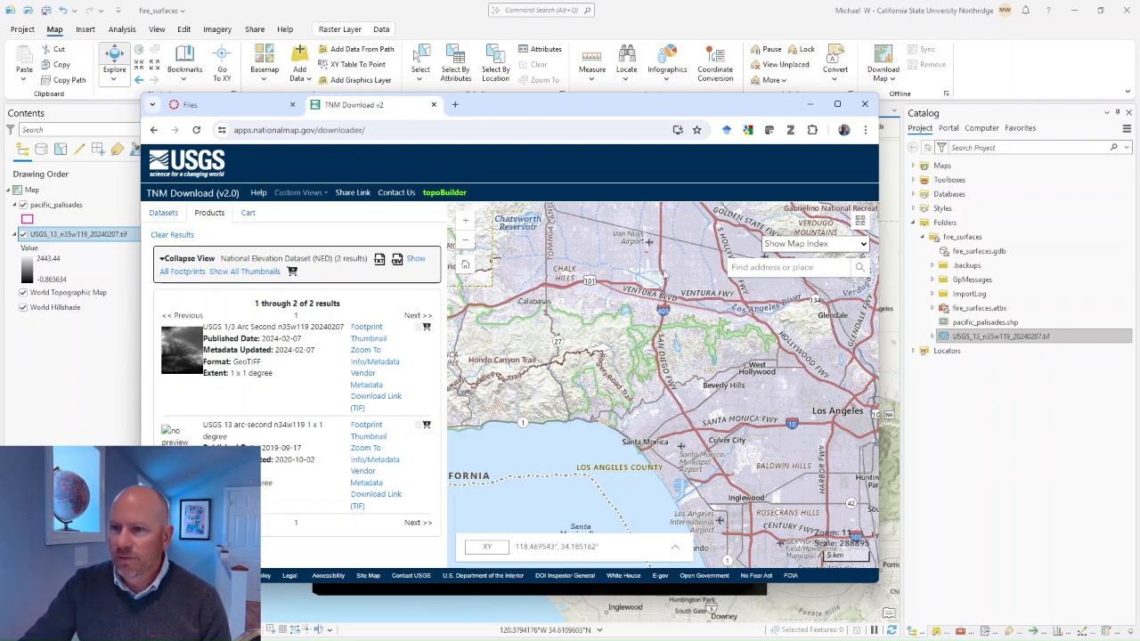
Switch back to ArcGIS Pro and temporarily hide the USGS_13_n35w119_20240207.tif layer to view the basemap beneath it.
{"action": "left_click", "coordinate": [671, 19]}
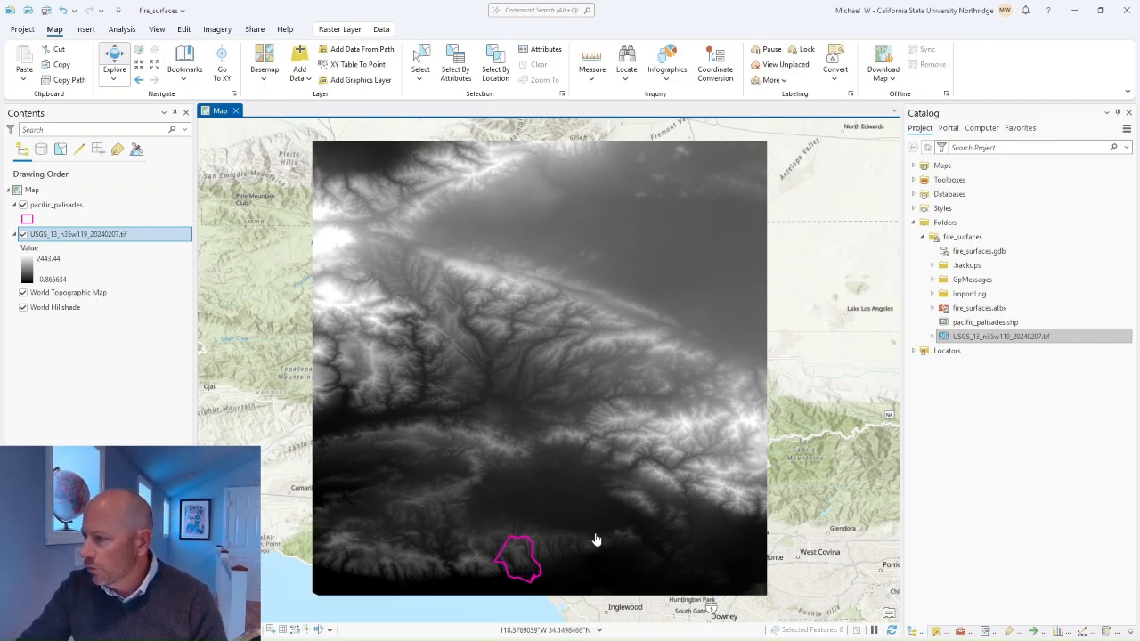
{"action": "left_click", "coordinate": [23, 234]}
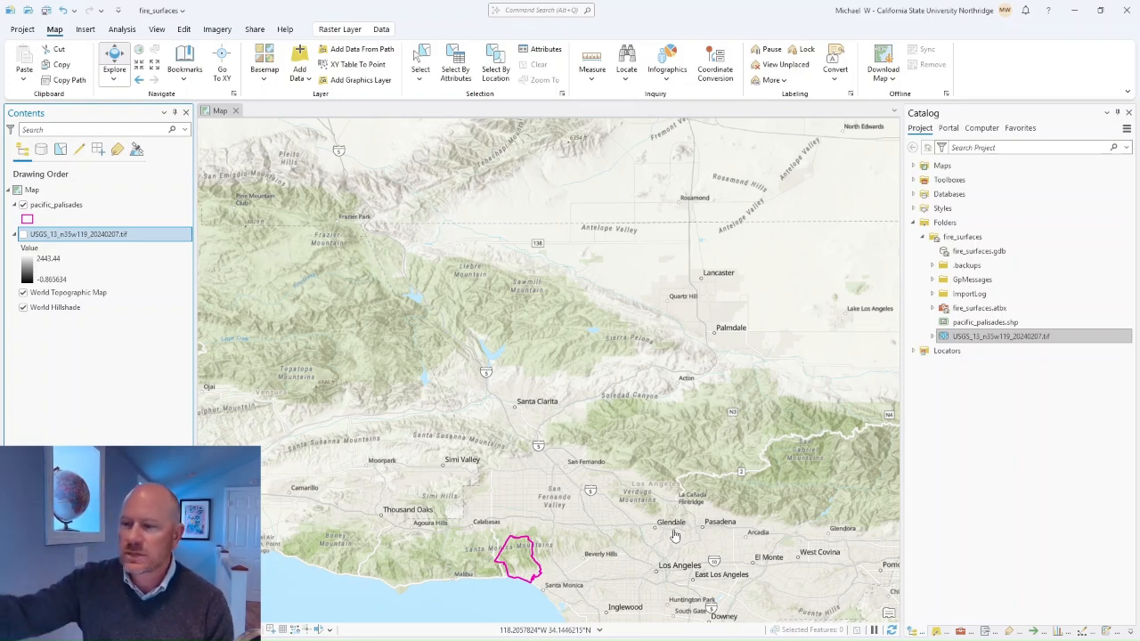
{"action": "left_click", "coordinate": [23, 234]}
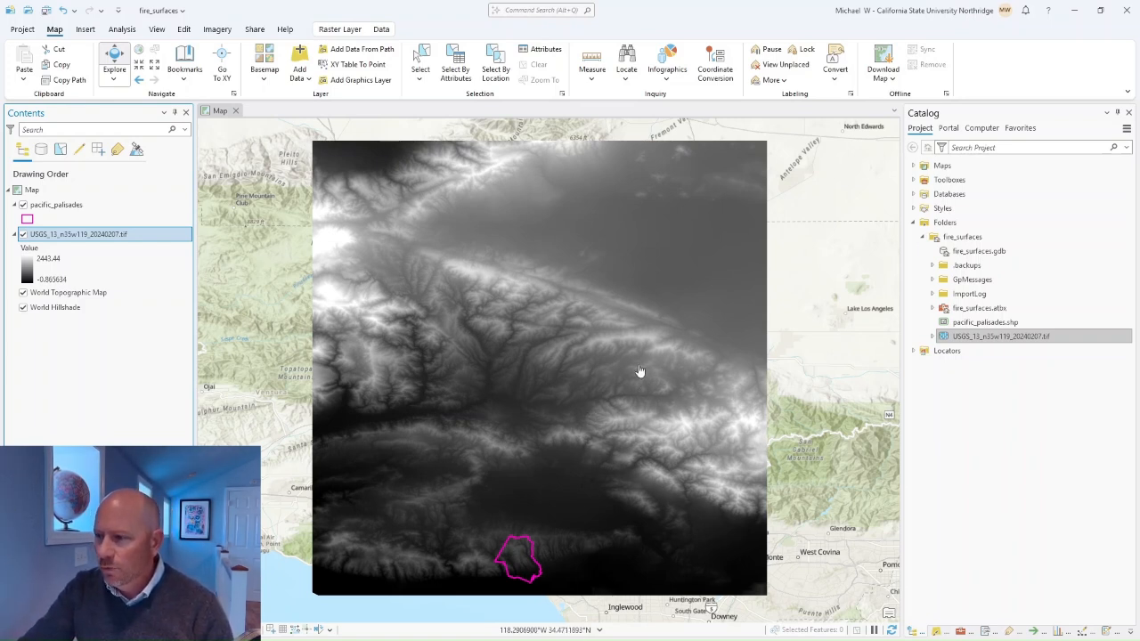
Inspect the pixel value of the elevation raster at a point in its upper middle area.
{"action": "left_click", "coordinate": [550, 254]}
{"action": "left_click", "coordinate": [549, 254]}
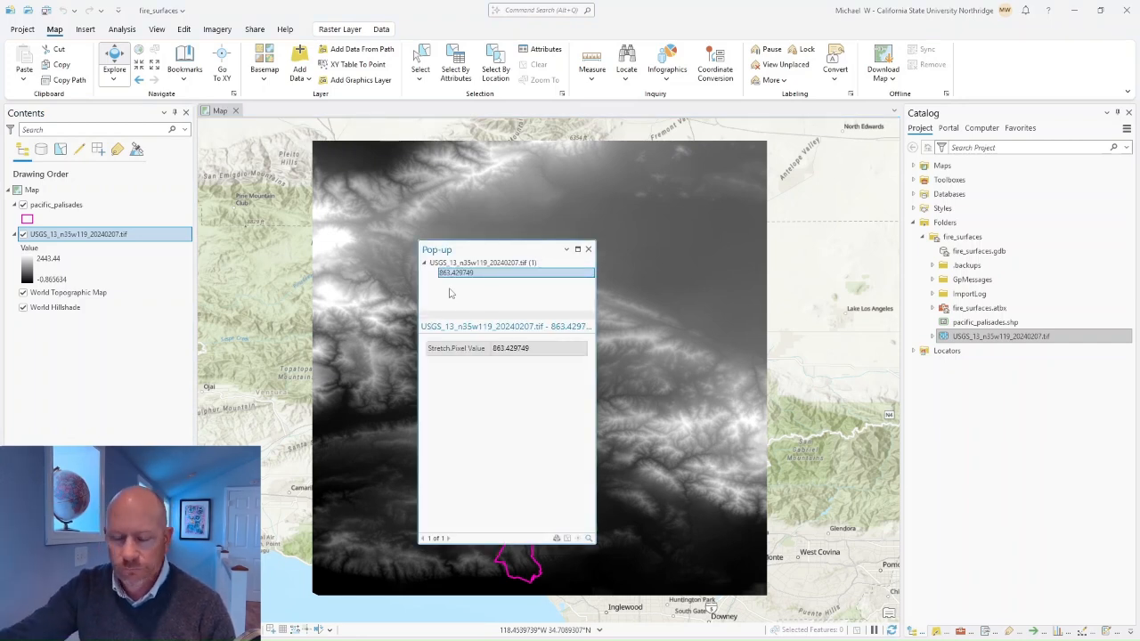
{"action": "left_click", "coordinate": [588, 250]}
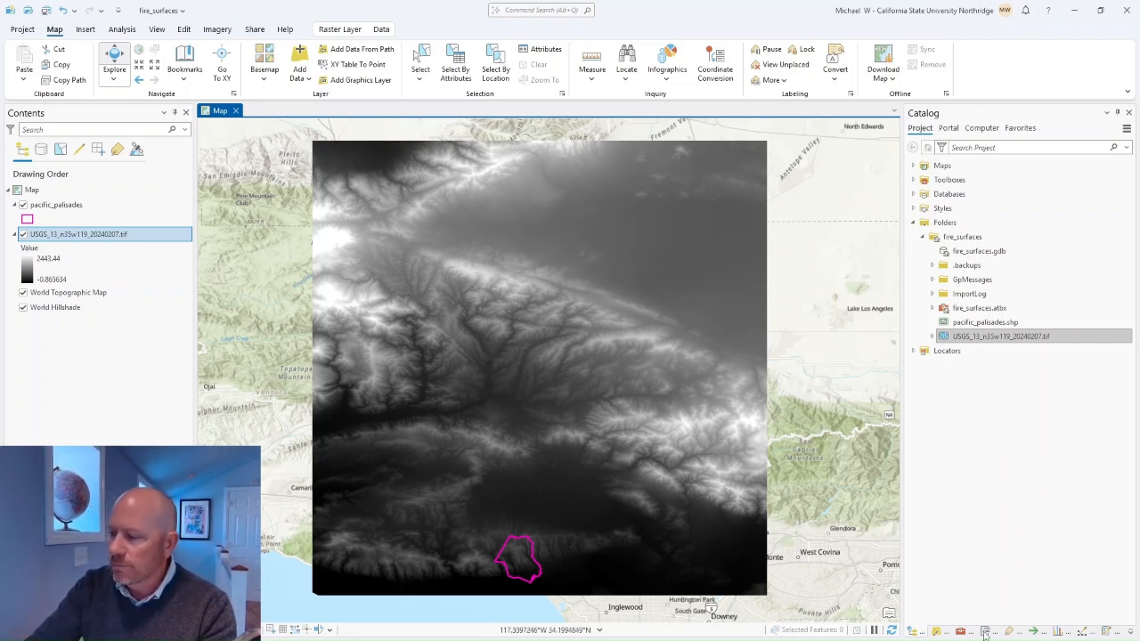
Search the geoprocessing tools for "project raster" and open the Project Raster tool.
{"action": "left_click", "coordinate": [960, 632]}
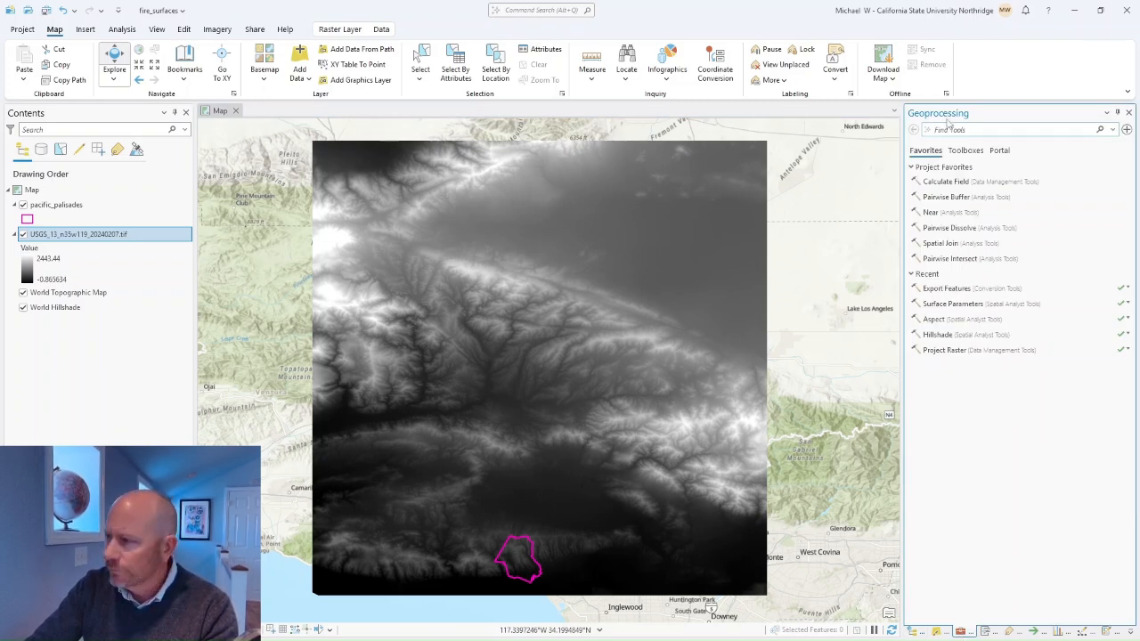
{"action": "left_click", "coordinate": [122, 29]}
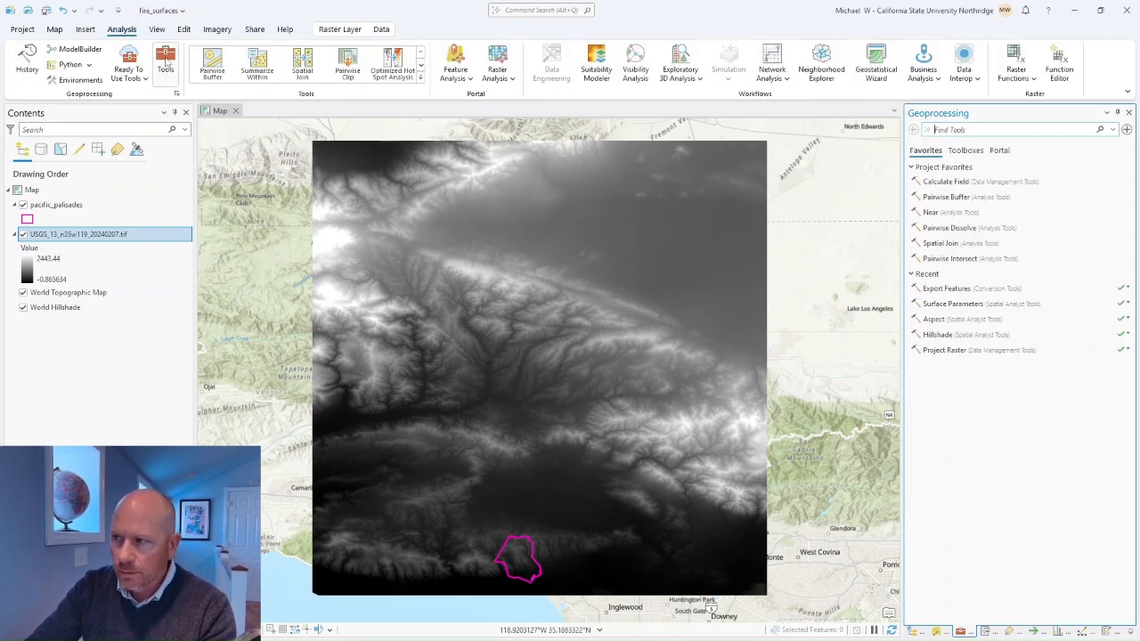
{"action": "left_click", "coordinate": [982, 130]}
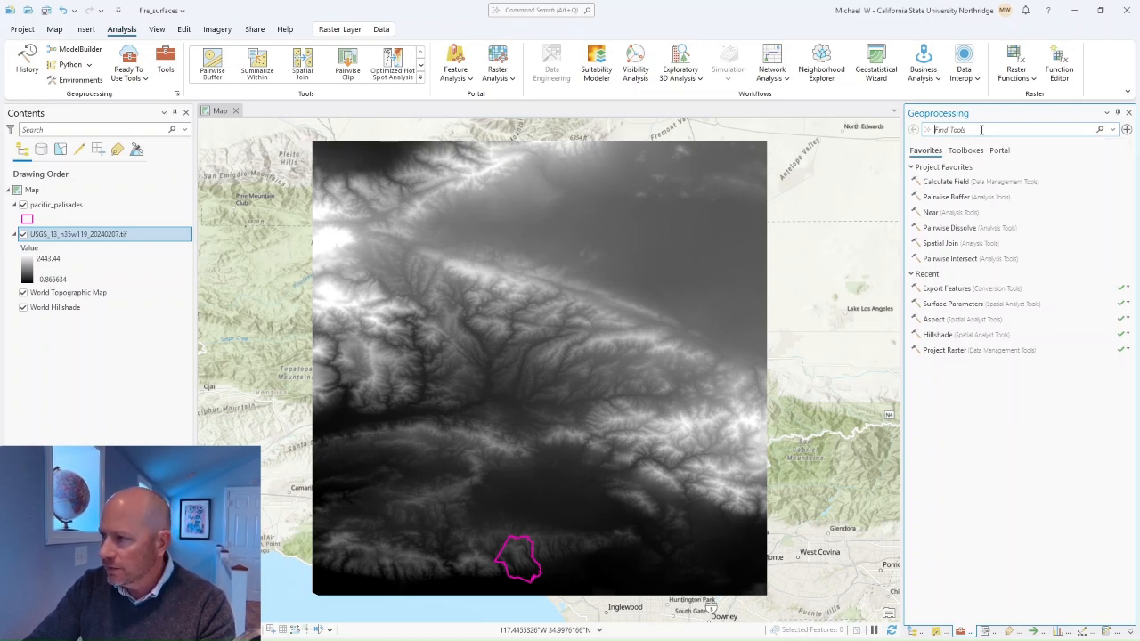
{"action": "type", "text": "pro"}
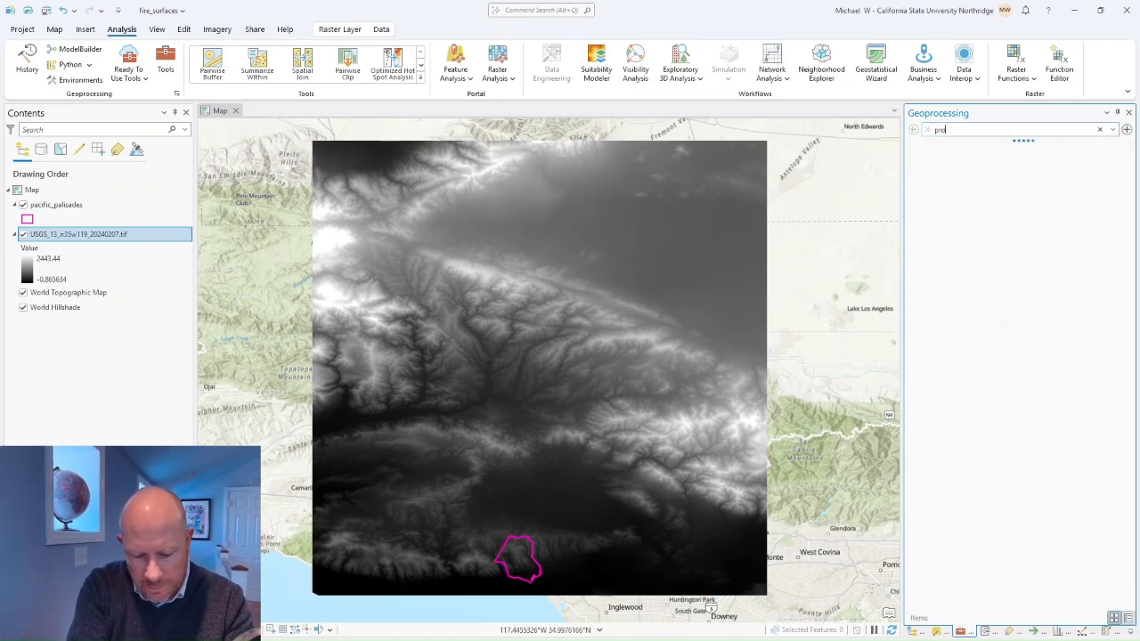
{"action": "type", "text": "ject raster"}
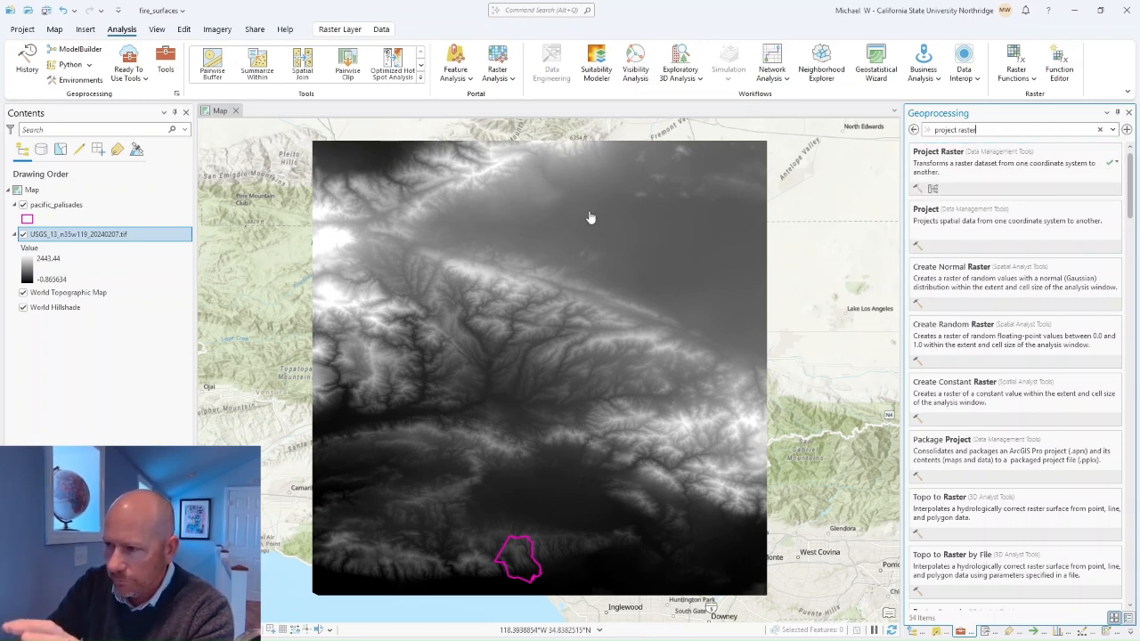
{"action": "left_click", "coordinate": [935, 160]}
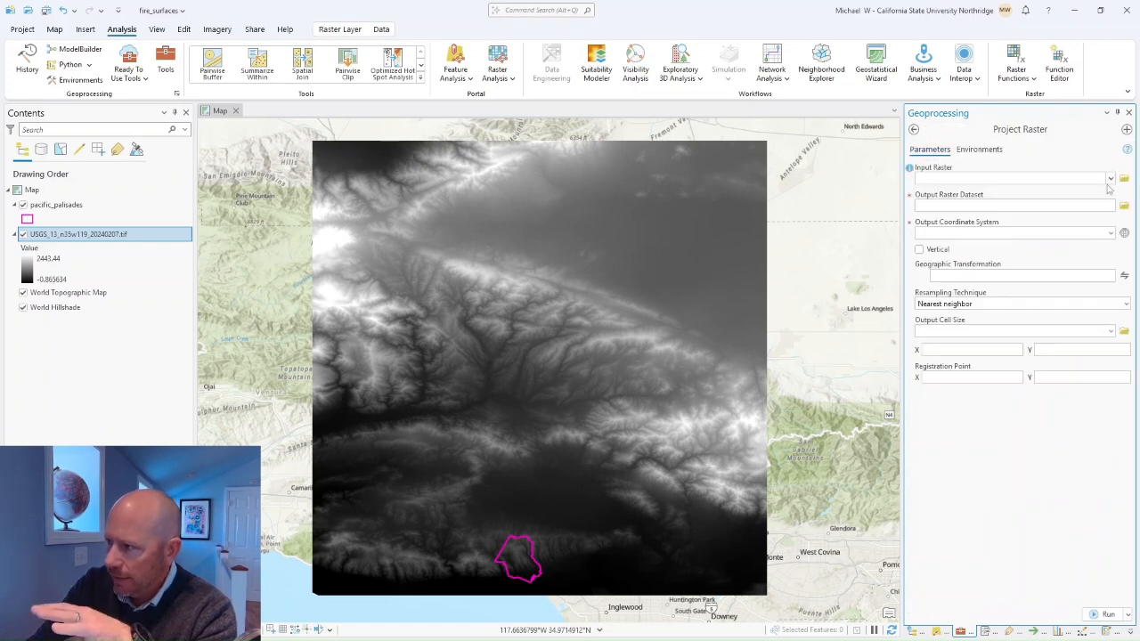
Set USGS_13_n35w119_20240207.tif as the input raster and name the output raster dem in fire_surfaces.gdb.
{"action": "left_click", "coordinate": [1111, 179]}
{"action": "left_click", "coordinate": [1040, 196]}
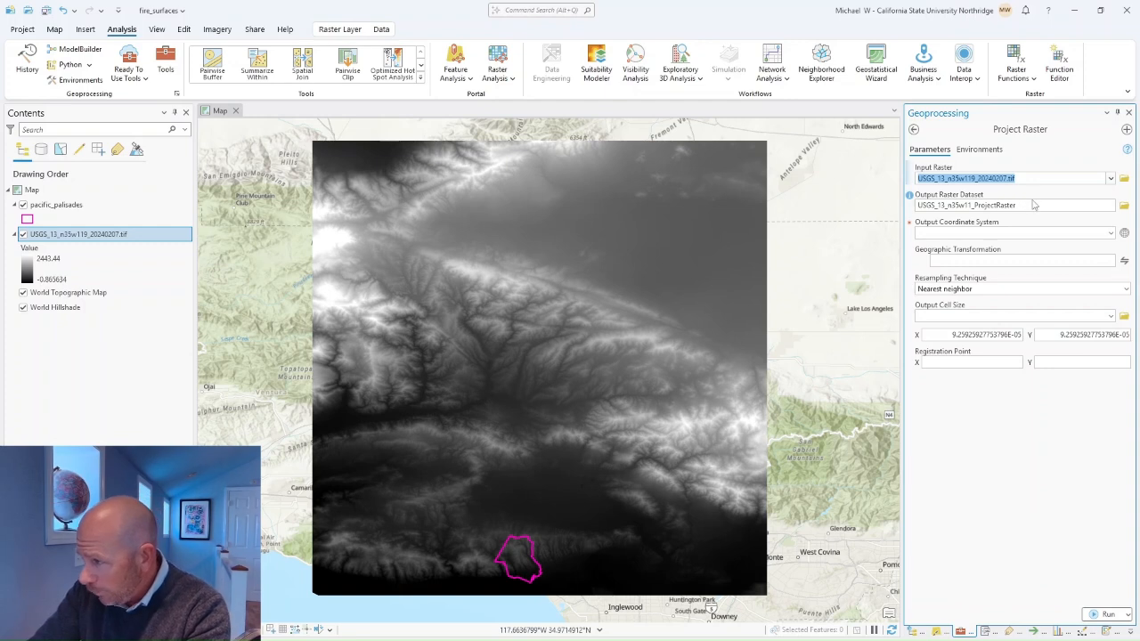
{"action": "left_click", "coordinate": [1022, 205]}
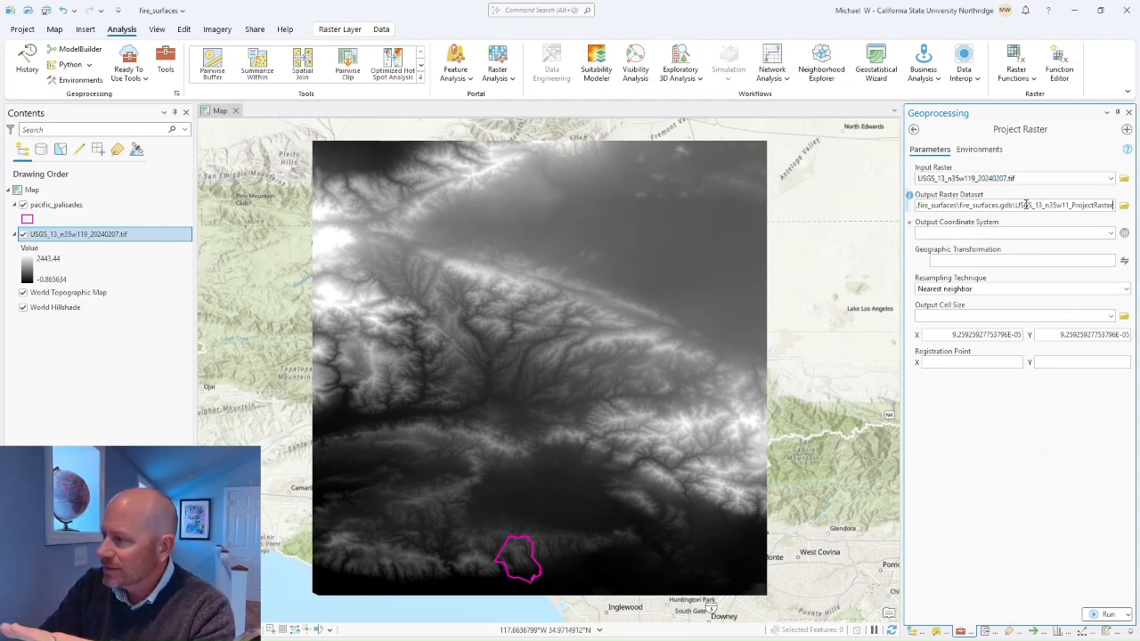
{"action": "left_click_drag", "start_coordinate": [1114, 206], "coordinate": [1015, 207]}
{"action": "type", "text": "dem"}
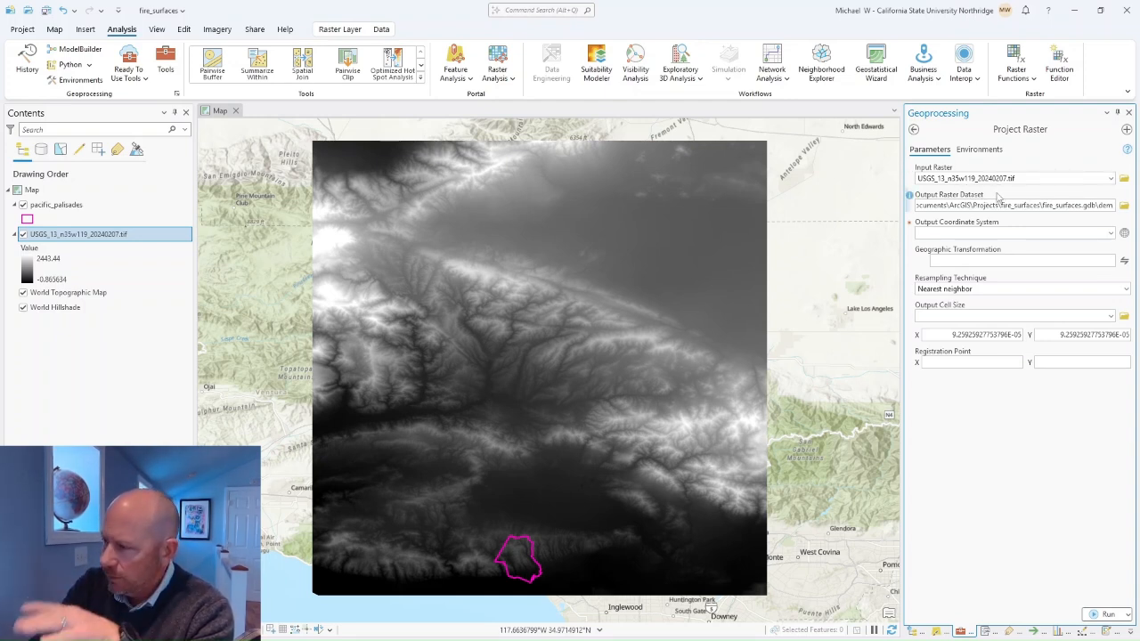
Set the output coordinate system to the projected State Plane system NAD 1983 (2011) StatePlane California V FIPS 0405 (Meters).
{"action": "left_click", "coordinate": [1092, 233]}
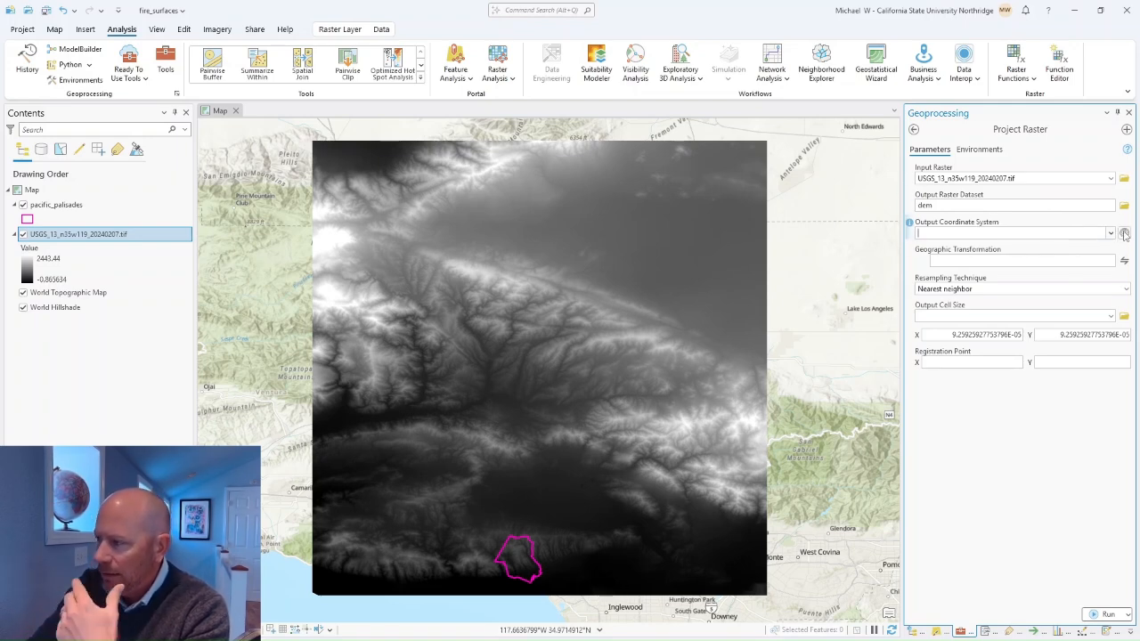
{"action": "left_click", "coordinate": [1124, 233]}
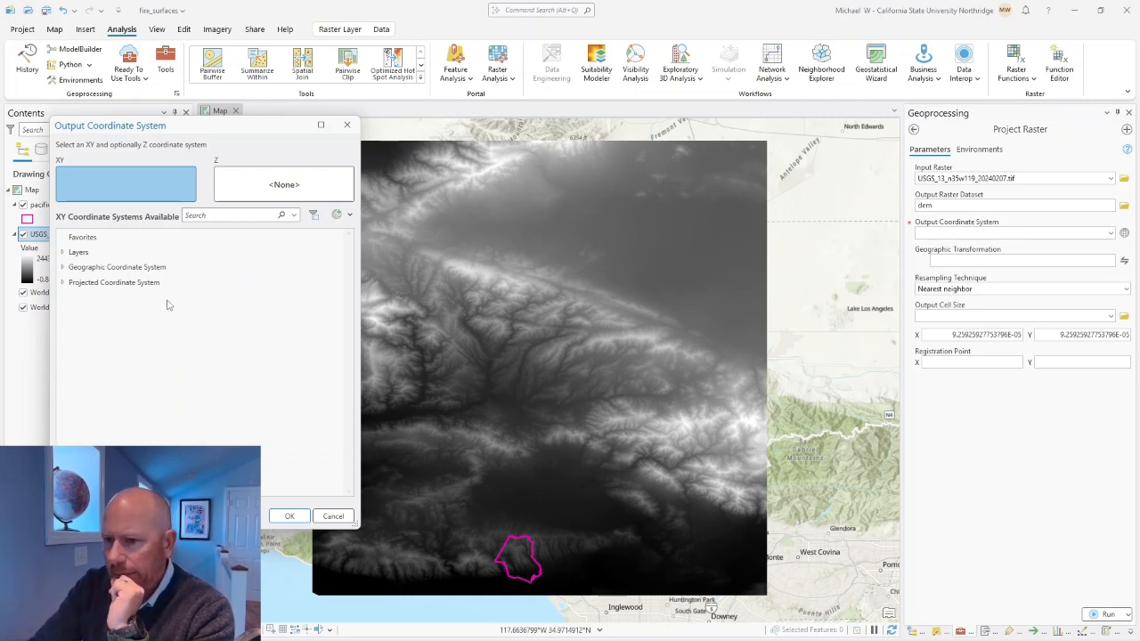
{"action": "left_click", "coordinate": [63, 282]}
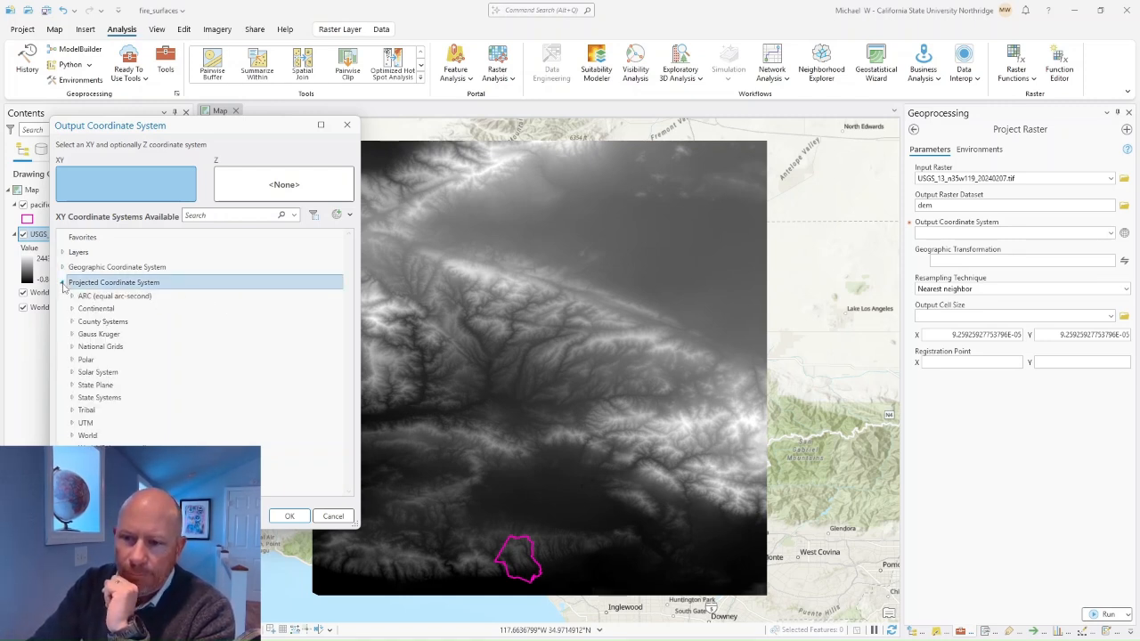
{"action": "left_click", "coordinate": [72, 384]}
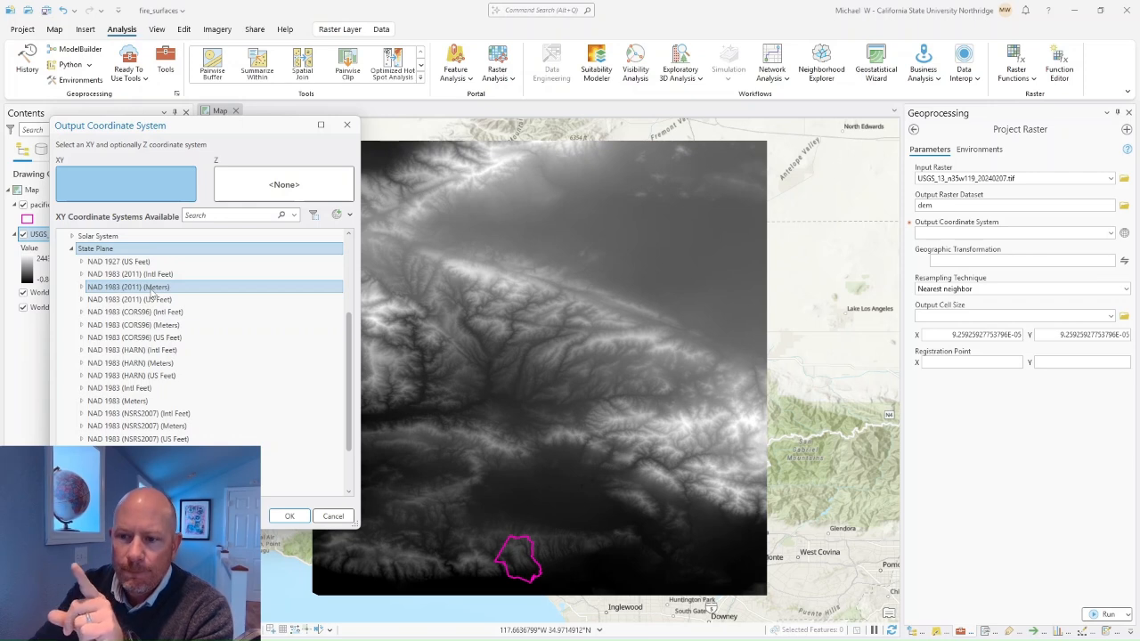
{"action": "left_click", "coordinate": [82, 288]}
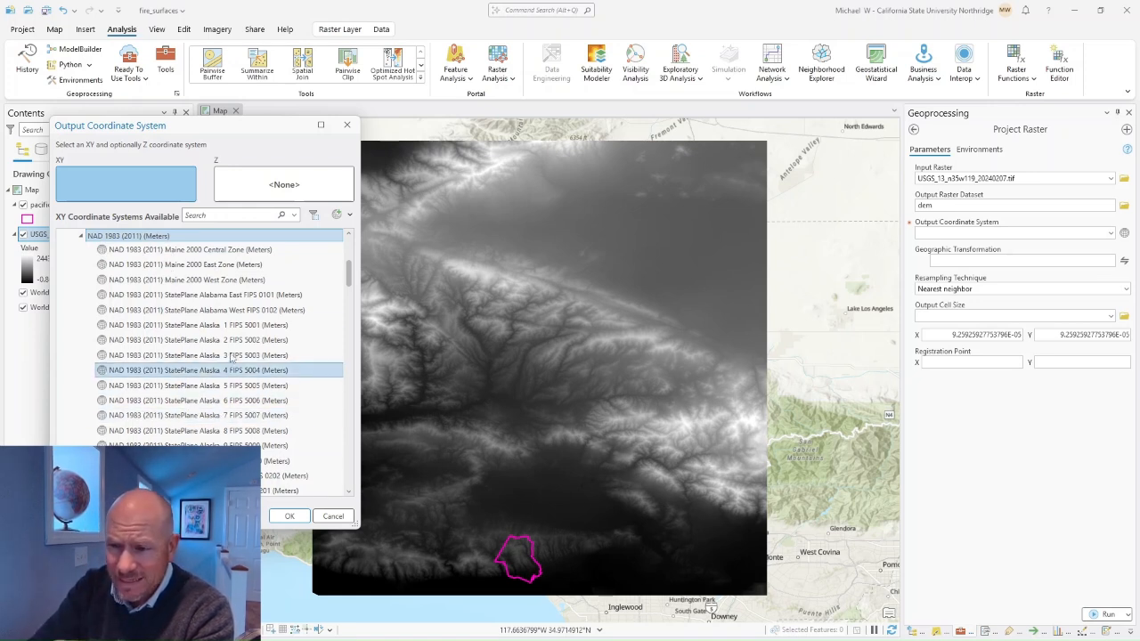
{"action": "scroll", "coordinate": [207, 358], "scroll_direction": "down", "scroll_amount": 1}
{"action": "scroll", "coordinate": [206, 359], "scroll_direction": "down", "scroll_amount": 4}
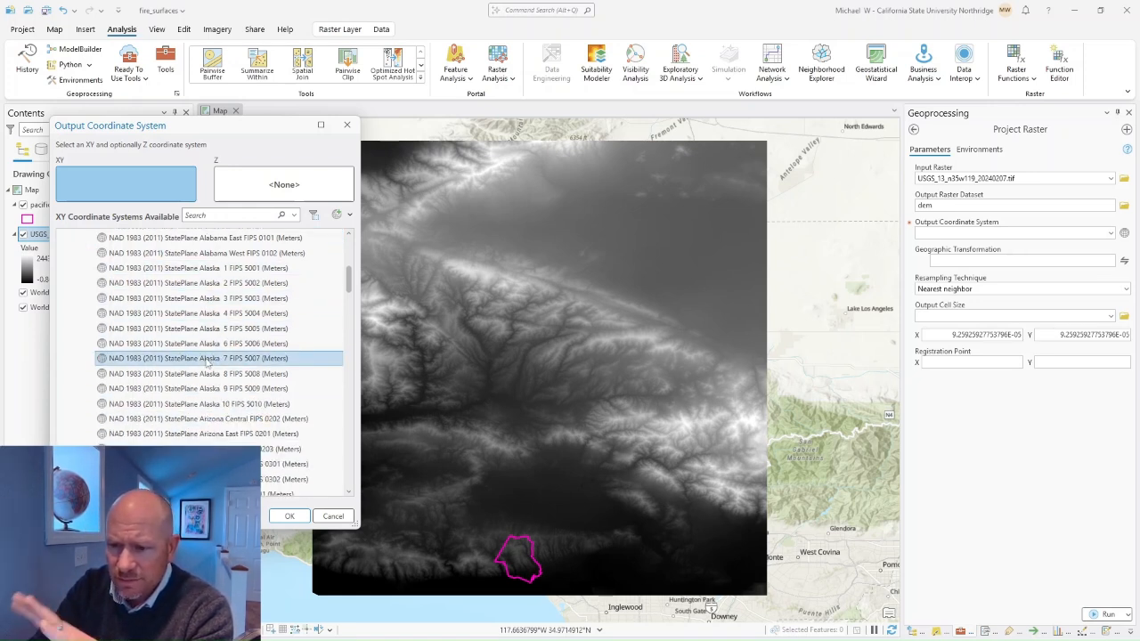
{"action": "scroll", "coordinate": [207, 360], "scroll_direction": "down", "scroll_amount": 1}
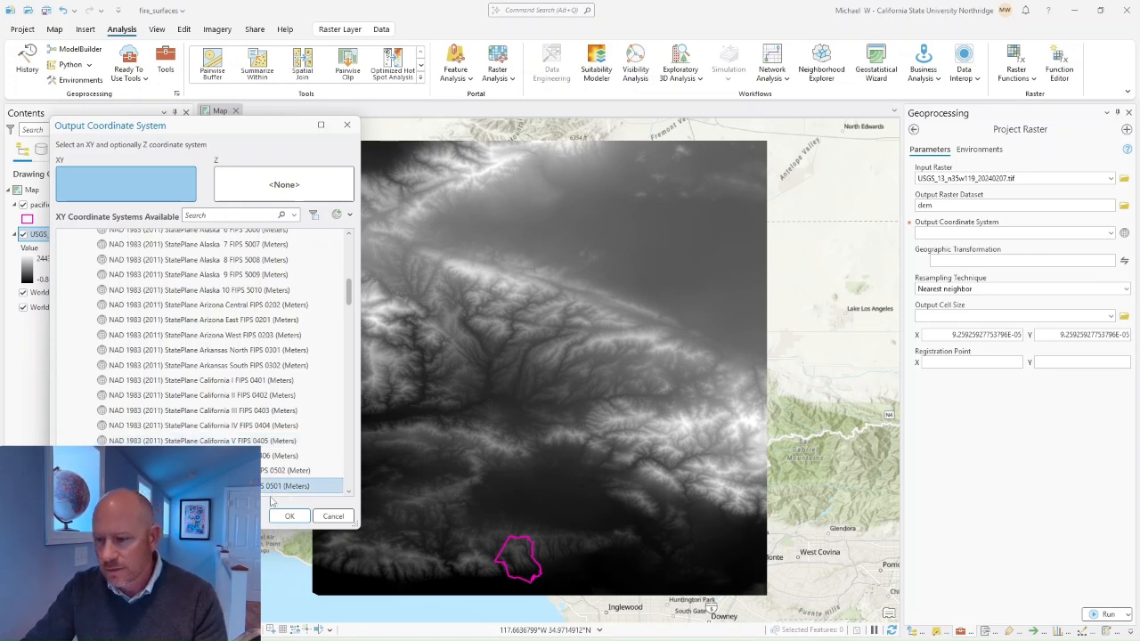
{"action": "left_click", "coordinate": [223, 441]}
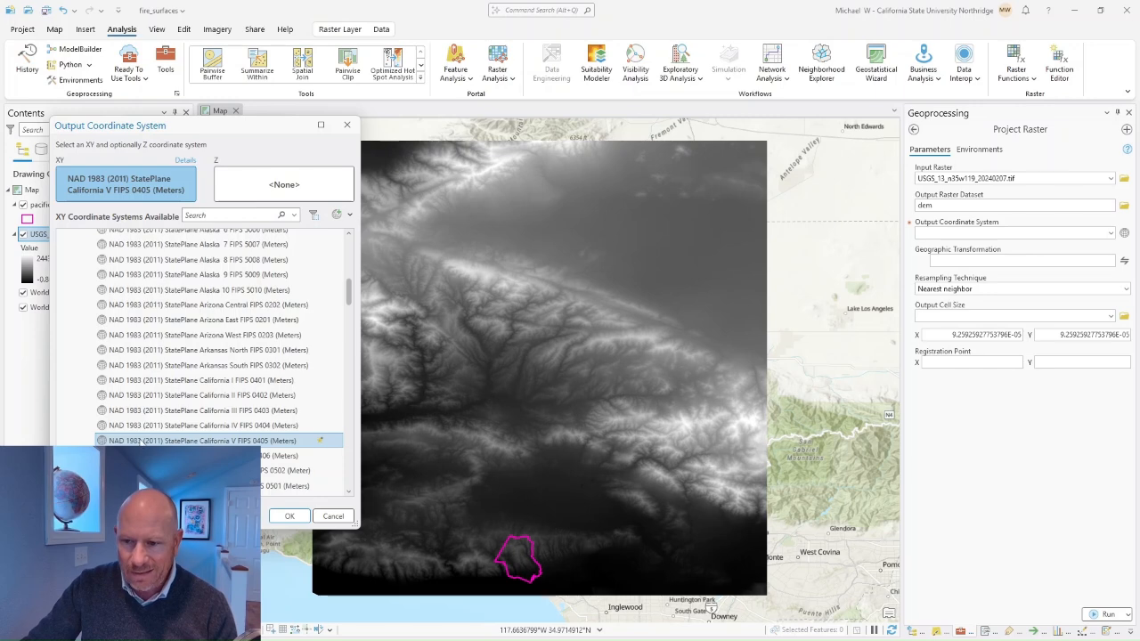
{"action": "double_click", "coordinate": [193, 441]}
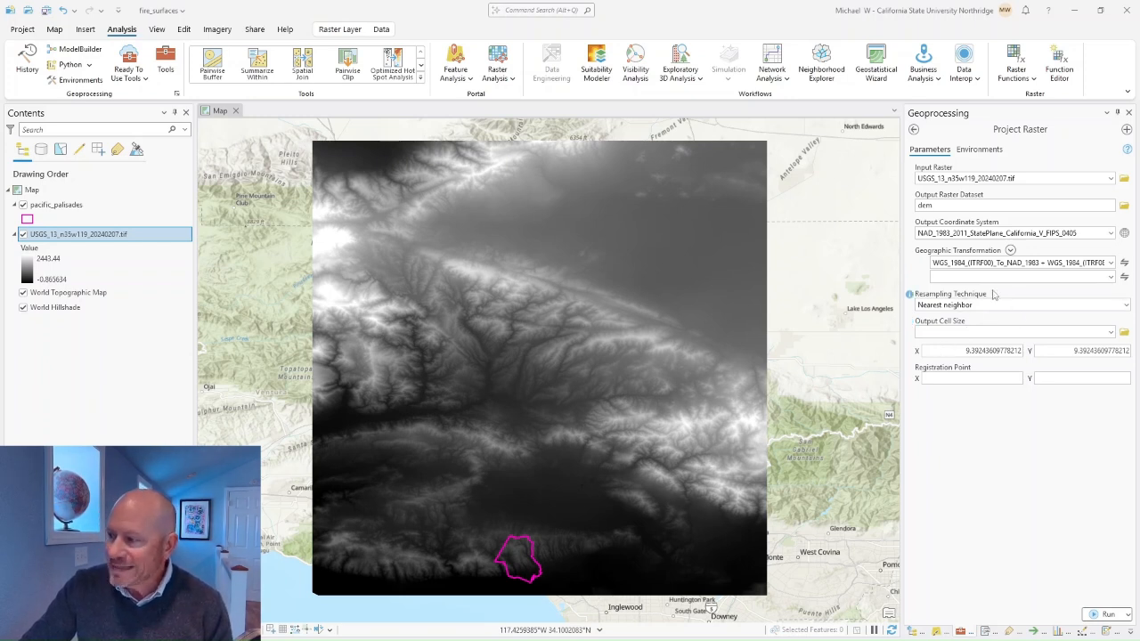
Set the resampling technique of the raster projection to Bilinear interpolation.
{"action": "left_click", "coordinate": [1127, 306]}
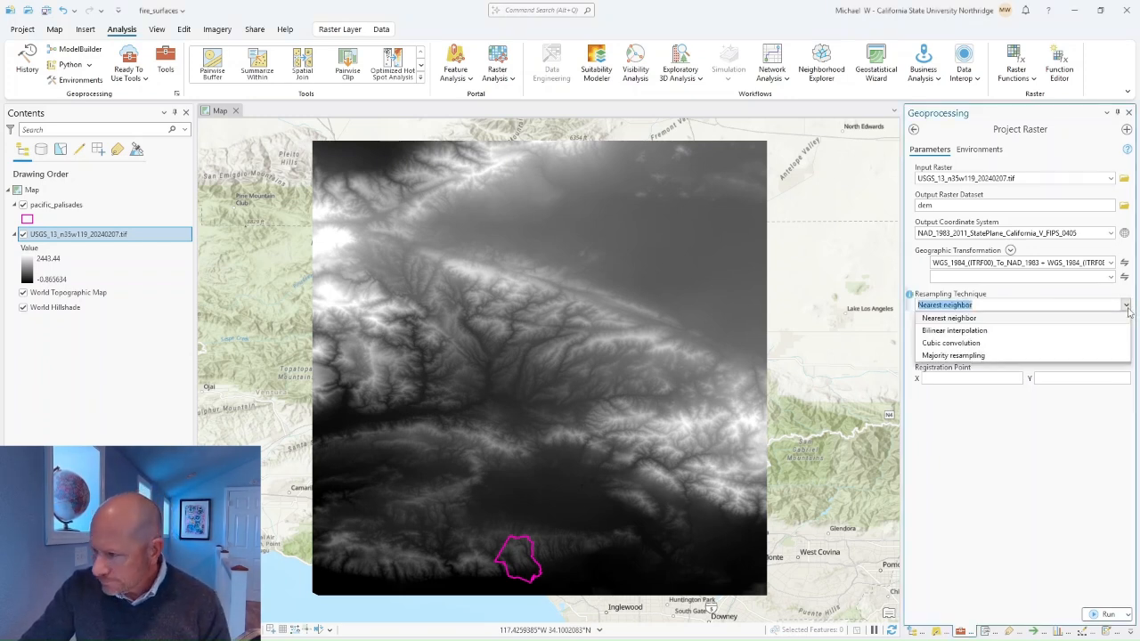
{"action": "left_click", "coordinate": [928, 331]}
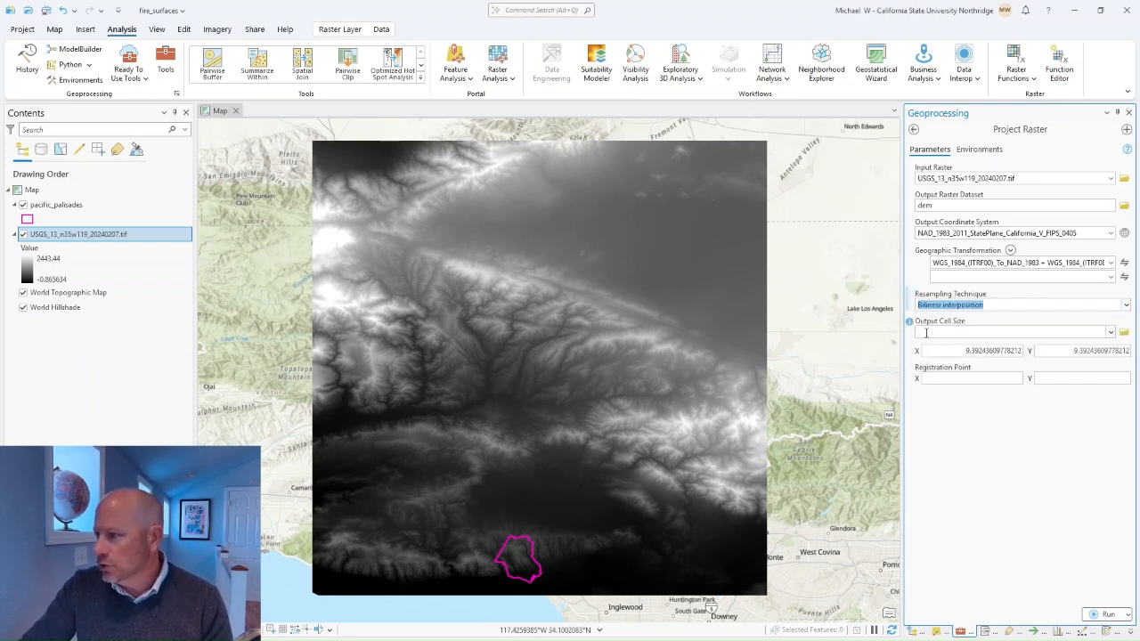
{"action": "left_click", "coordinate": [1127, 305]}
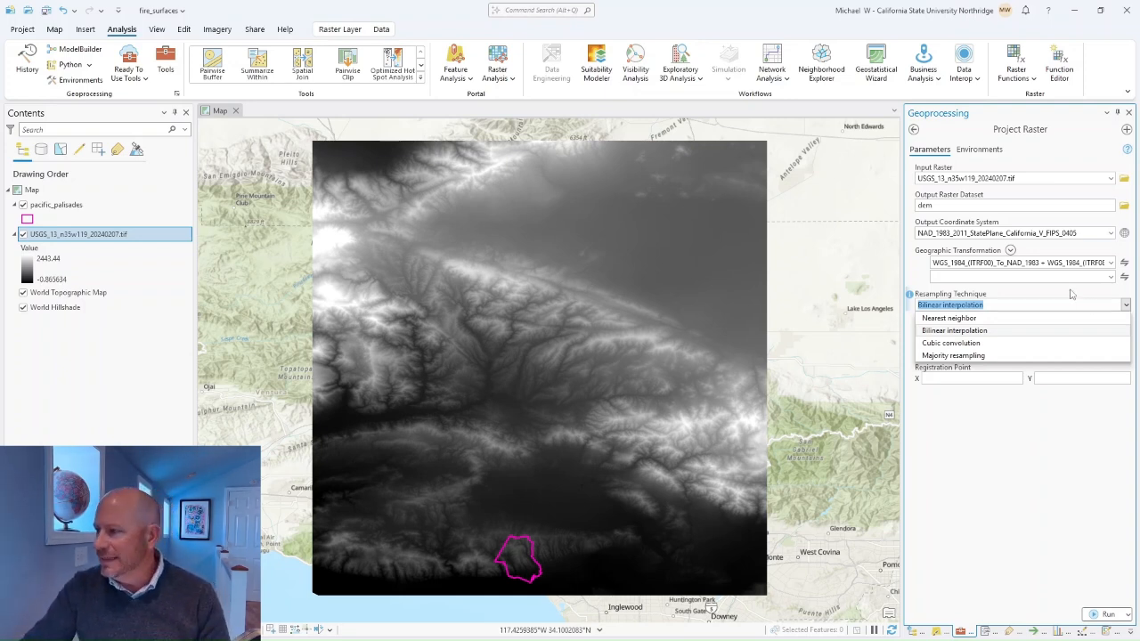
{"action": "left_click", "coordinate": [940, 332]}
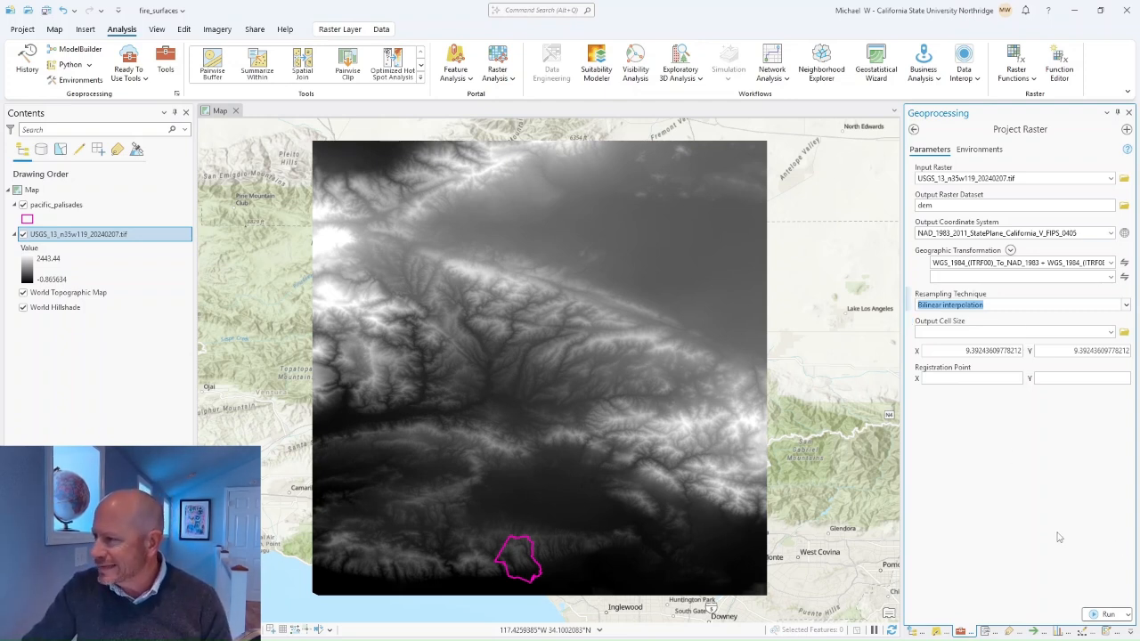
Run the raster projection and remove the original USGS_13_n35w119_20240207.tif layer from the map.
{"action": "left_click", "coordinate": [1108, 615]}
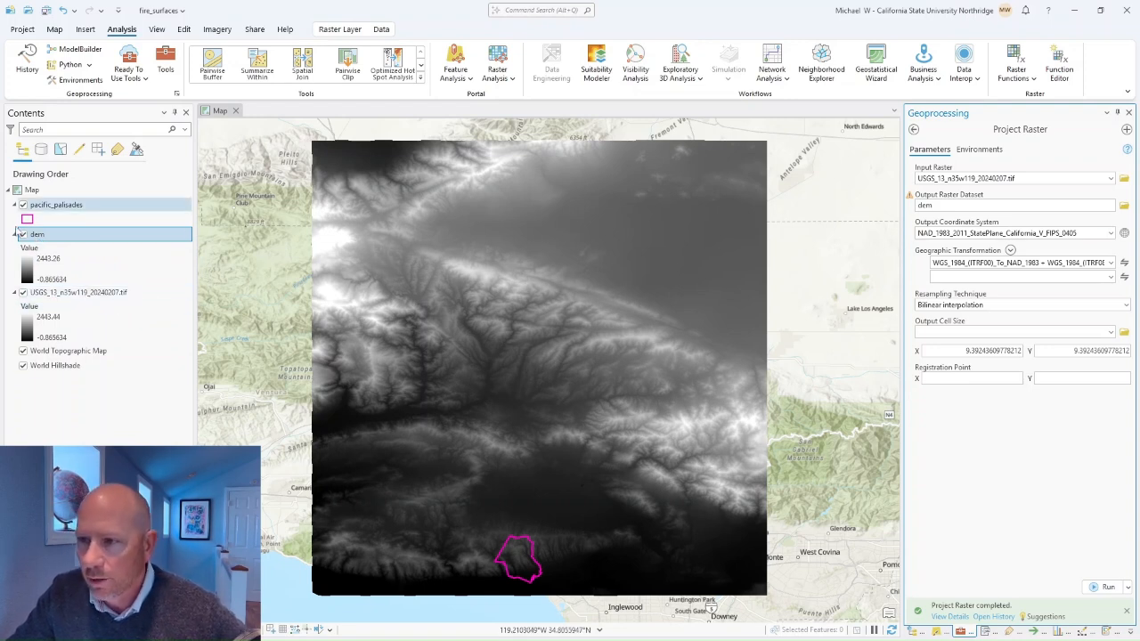
{"action": "left_click", "coordinate": [23, 293]}
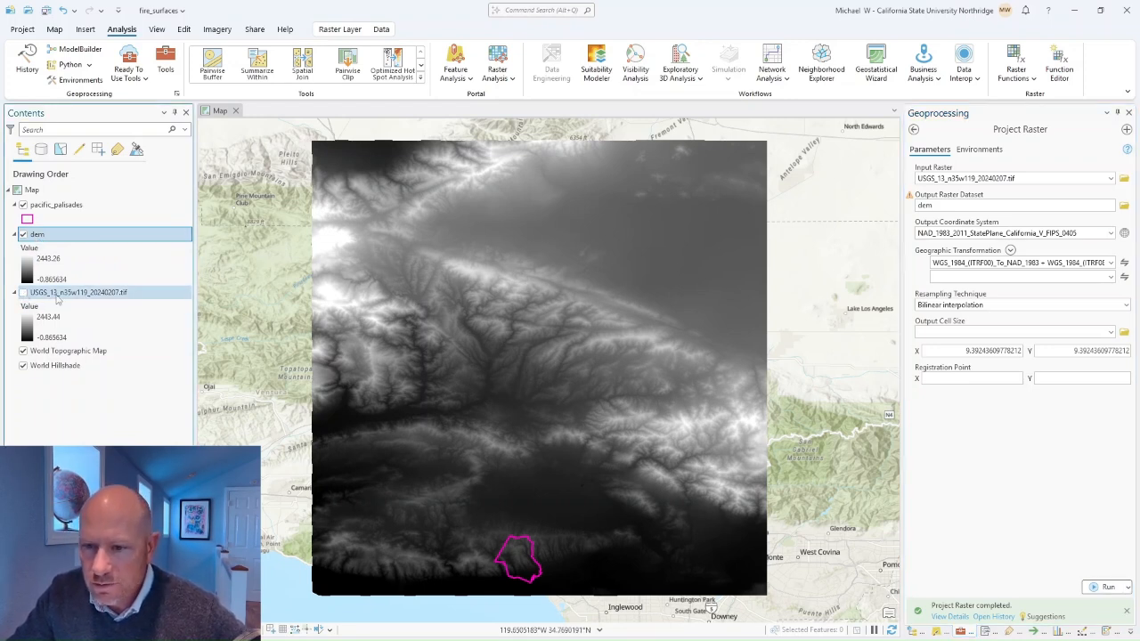
{"action": "right_click", "coordinate": [57, 296]}
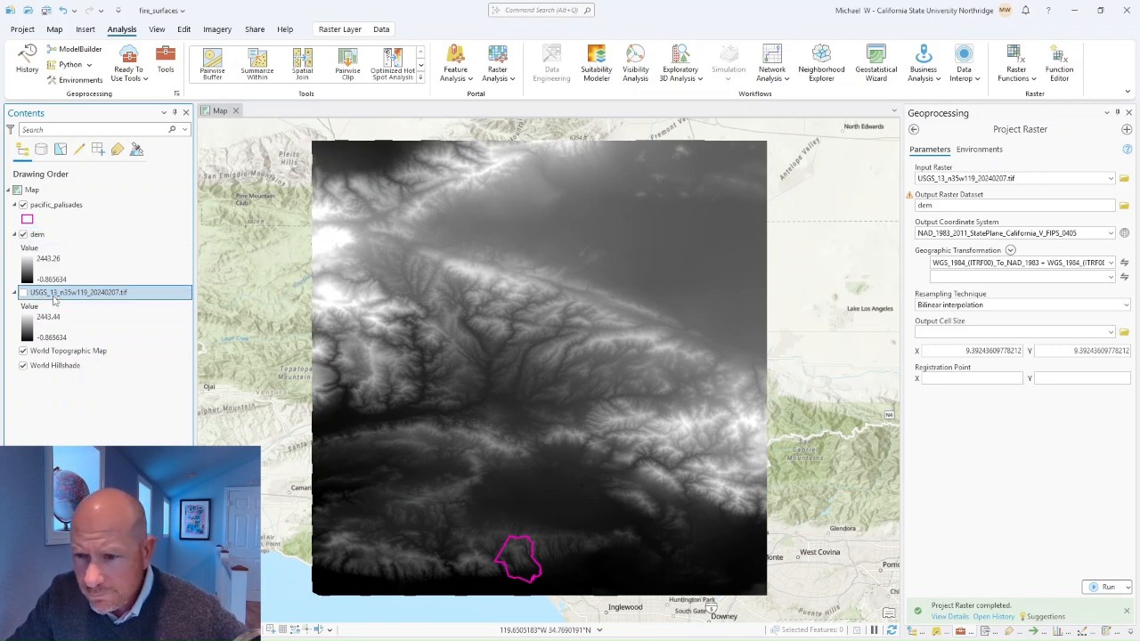
{"action": "left_click", "coordinate": [89, 292]}
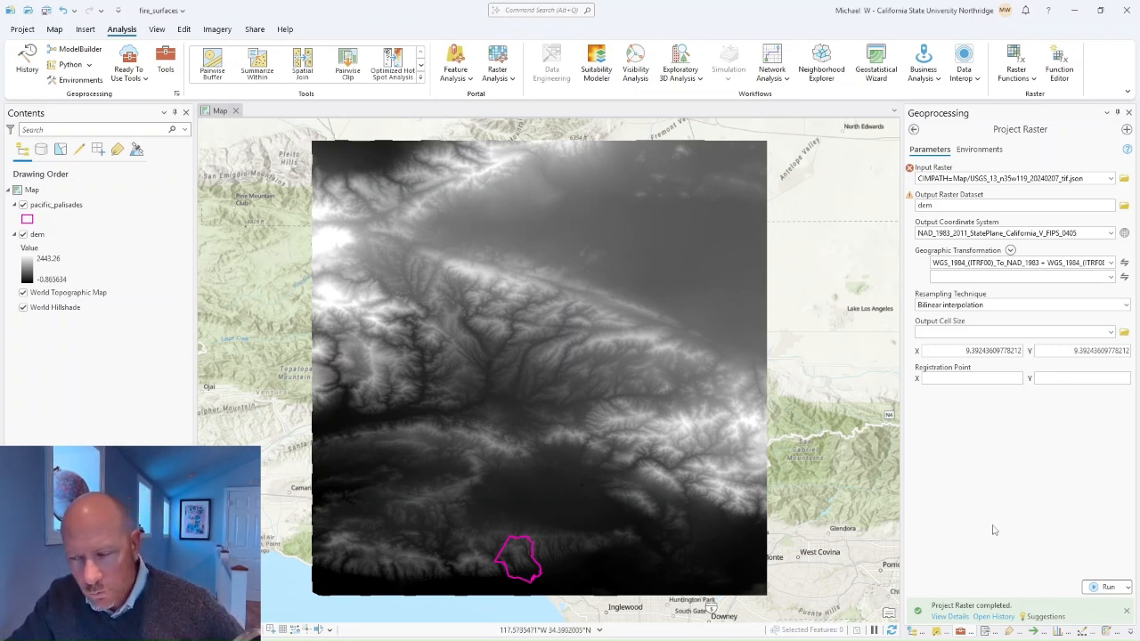
Leave the Project Raster tool and expand Spatial Analyst Tools among the system toolboxes.
{"action": "left_click", "coordinate": [913, 129]}
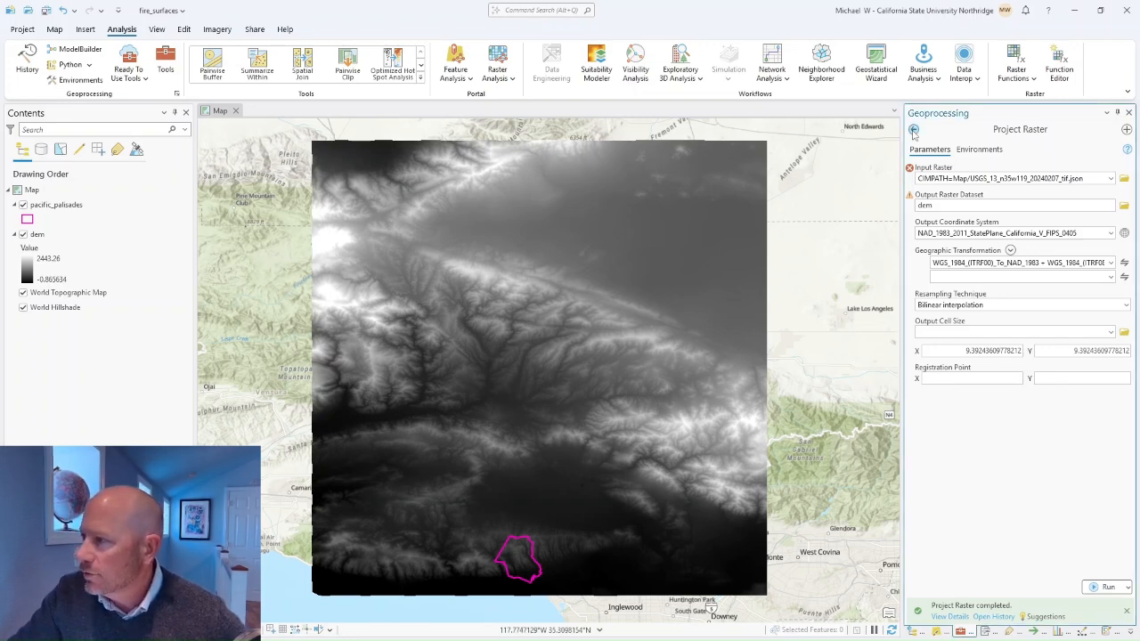
{"action": "left_click", "coordinate": [913, 129]}
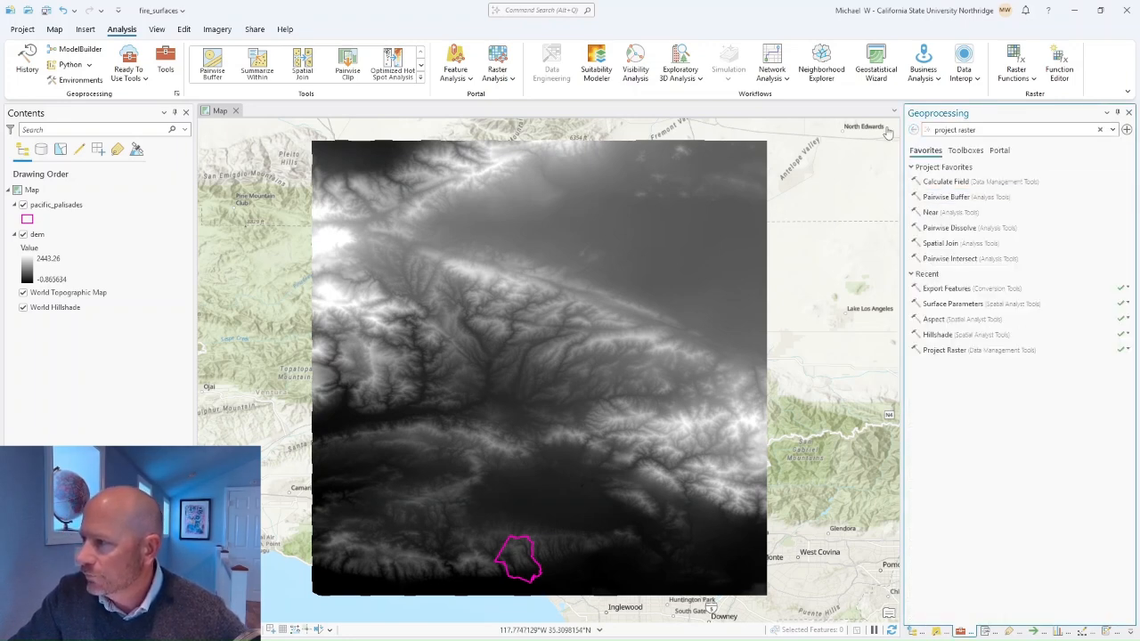
{"action": "left_click", "coordinate": [966, 152]}
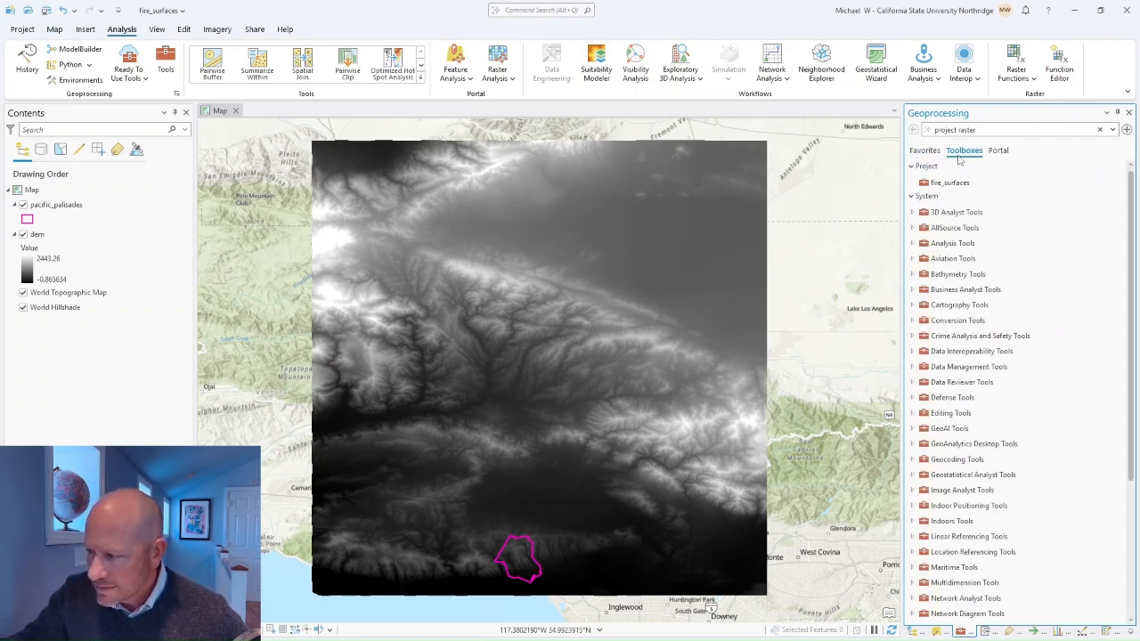
{"action": "left_click", "coordinate": [978, 213]}
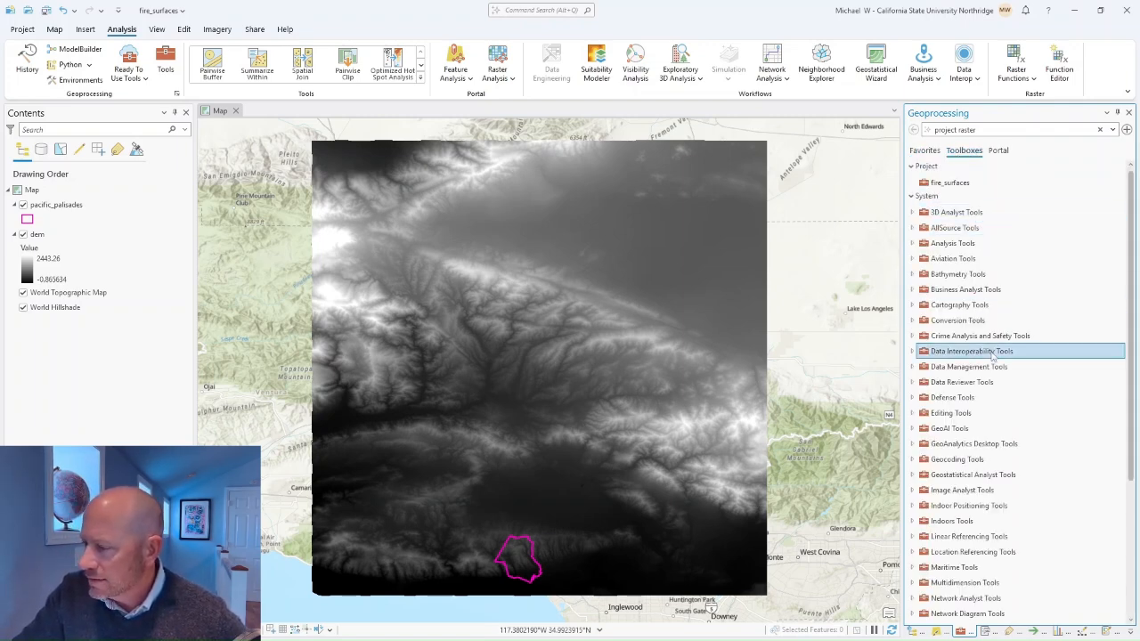
{"action": "scroll", "coordinate": [977, 356], "scroll_direction": "down", "scroll_amount": 5}
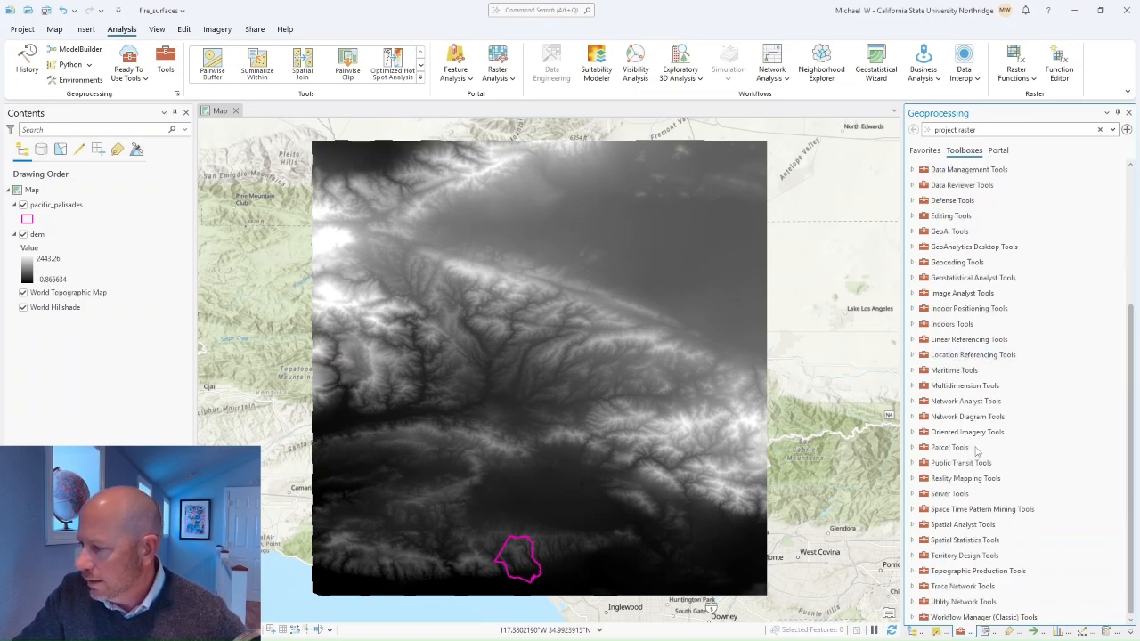
{"action": "left_click", "coordinate": [913, 525]}
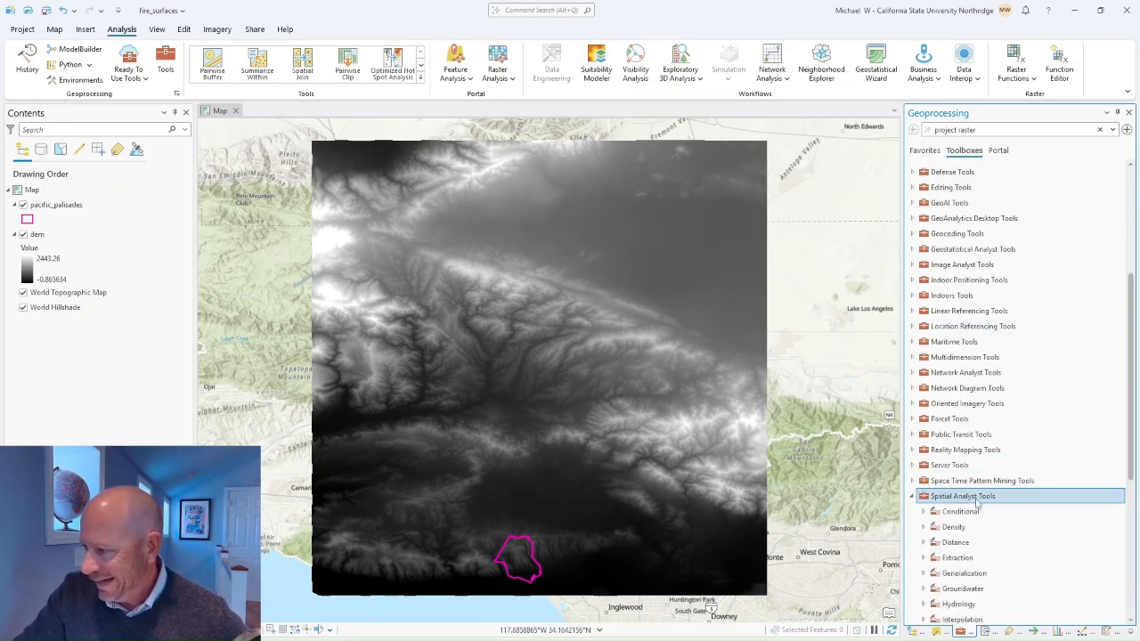
Open the Hillshade tool from the Surface toolset of Spatial Analyst Tools.
{"action": "scroll", "coordinate": [978, 504], "scroll_direction": "down", "scroll_amount": 2}
{"action": "scroll", "coordinate": [984, 446], "scroll_direction": "down", "scroll_amount": 5}
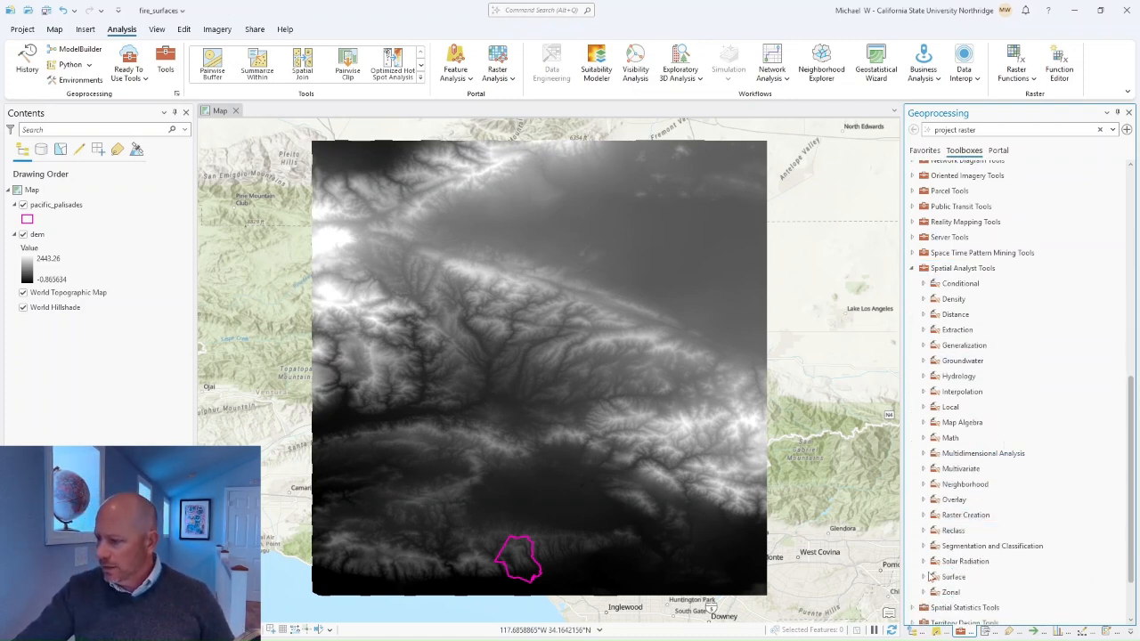
{"action": "left_click", "coordinate": [923, 577]}
{"action": "scroll", "coordinate": [1001, 538], "scroll_direction": "down", "scroll_amount": 6}
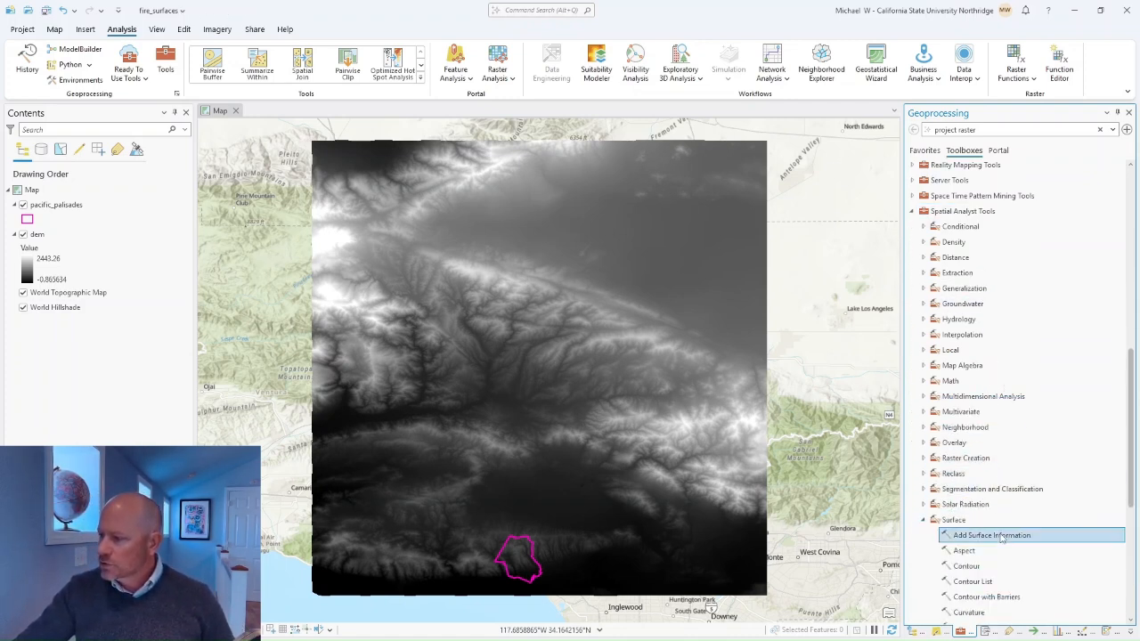
{"action": "scroll", "coordinate": [1028, 529], "scroll_direction": "down", "scroll_amount": 1}
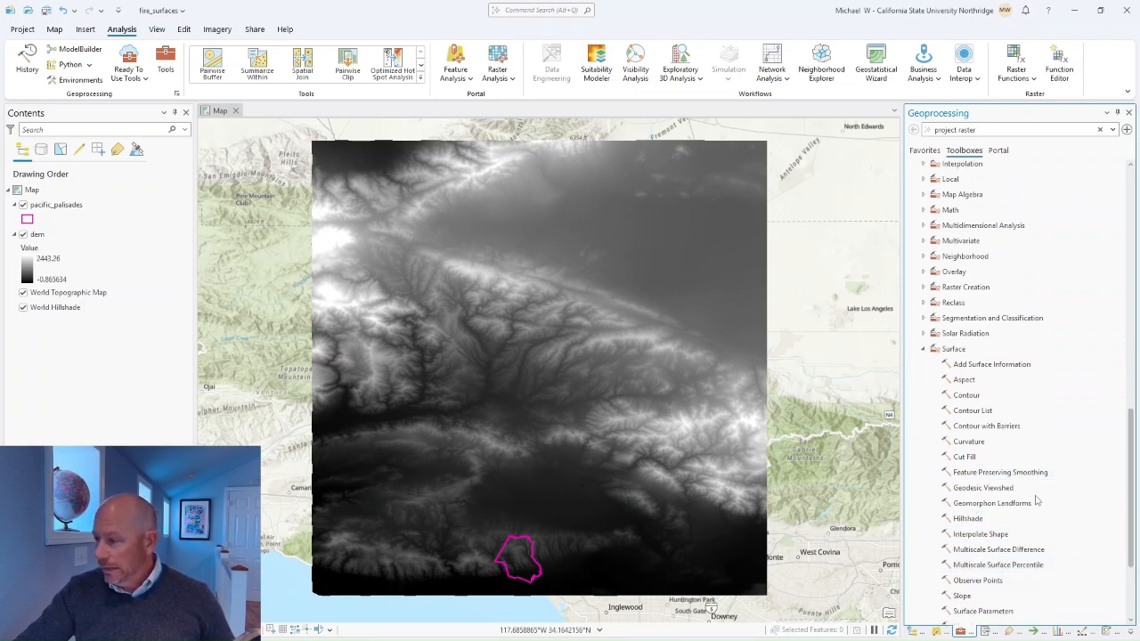
{"action": "left_click", "coordinate": [980, 520]}
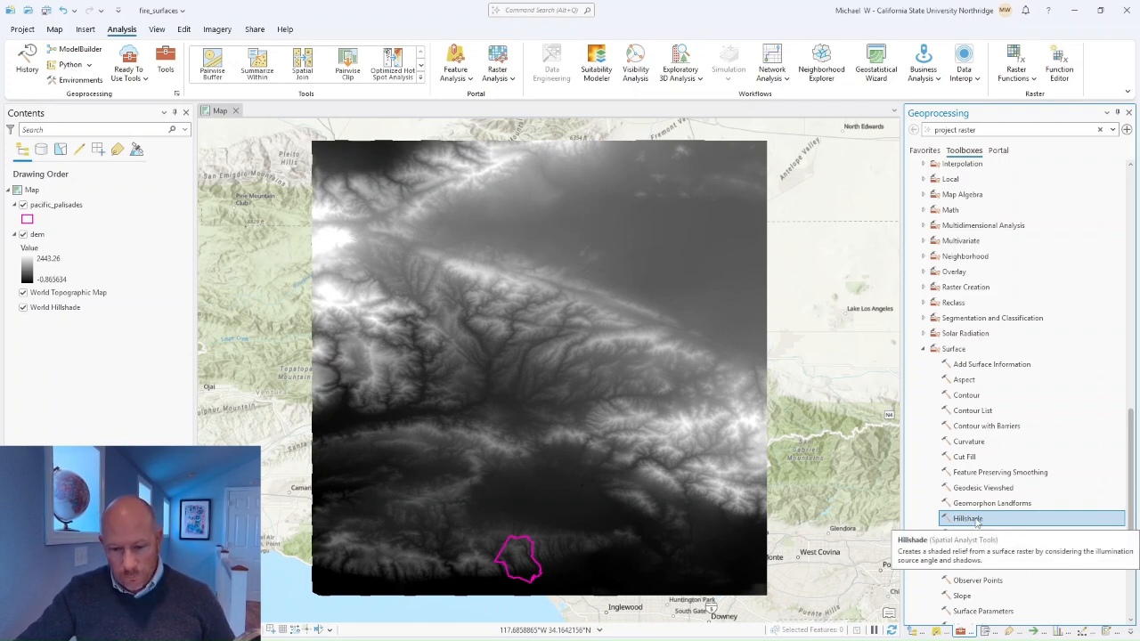
{"action": "double_click", "coordinate": [977, 521]}
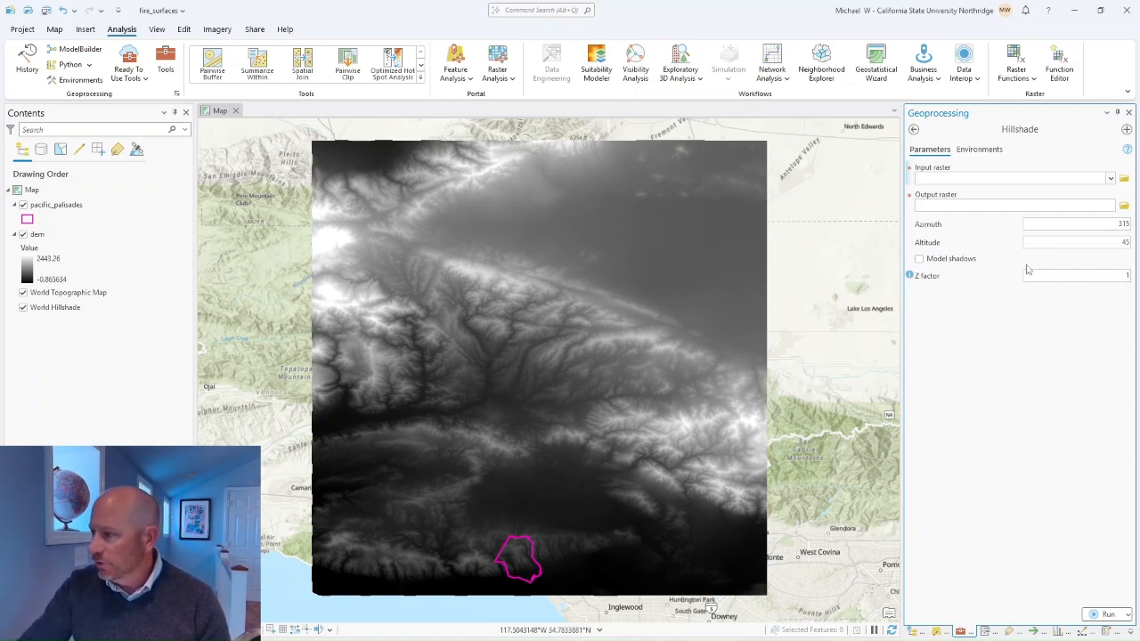
Run Hillshade with dem as the input raster and the output raster named hillshade in fire_surfaces.gdb.
{"action": "left_click", "coordinate": [1111, 178]}
{"action": "left_click", "coordinate": [965, 191]}
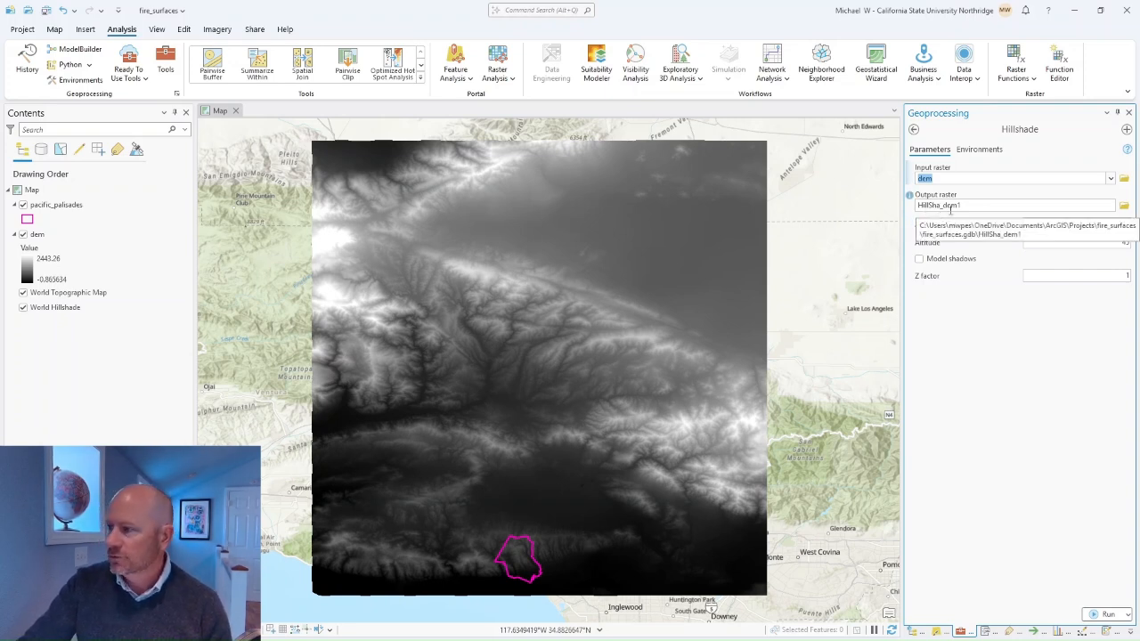
{"action": "left_click_drag", "start_coordinate": [968, 205], "coordinate": [956, 205]}
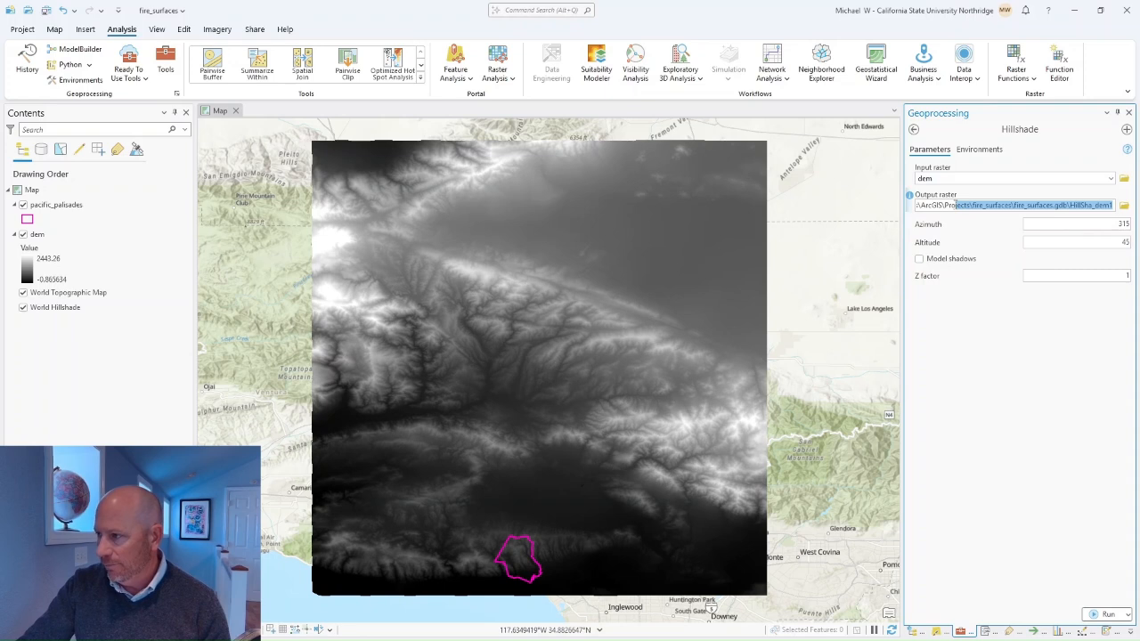
{"action": "left_click", "coordinate": [1074, 204]}
{"action": "left_click_drag", "start_coordinate": [1072, 205], "coordinate": [1120, 205]}
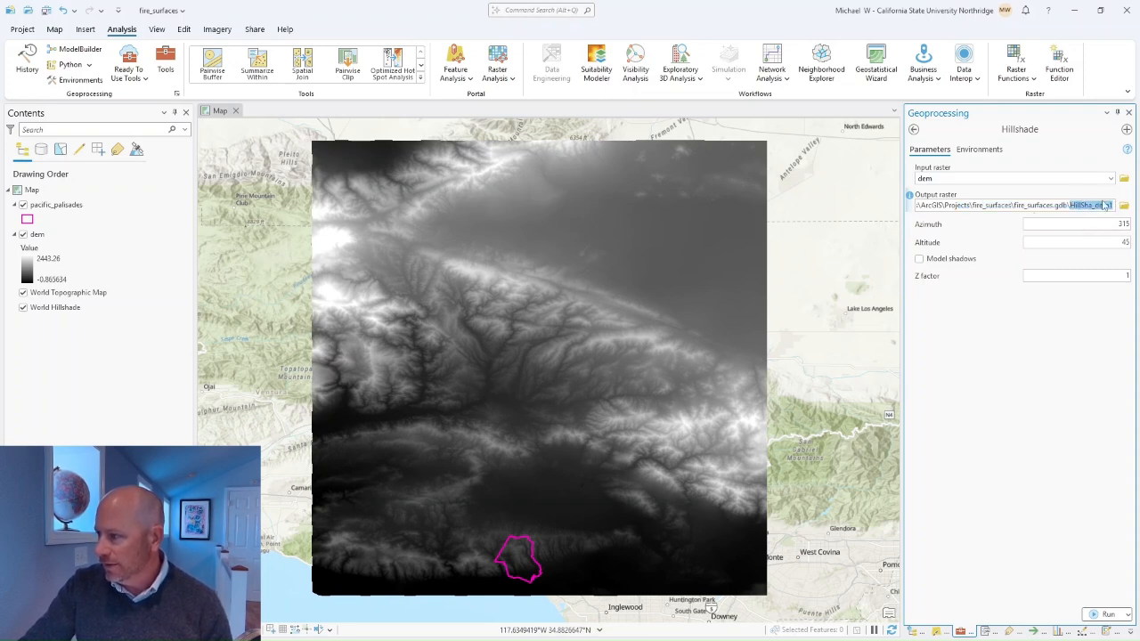
{"action": "type", "text": "hil"}
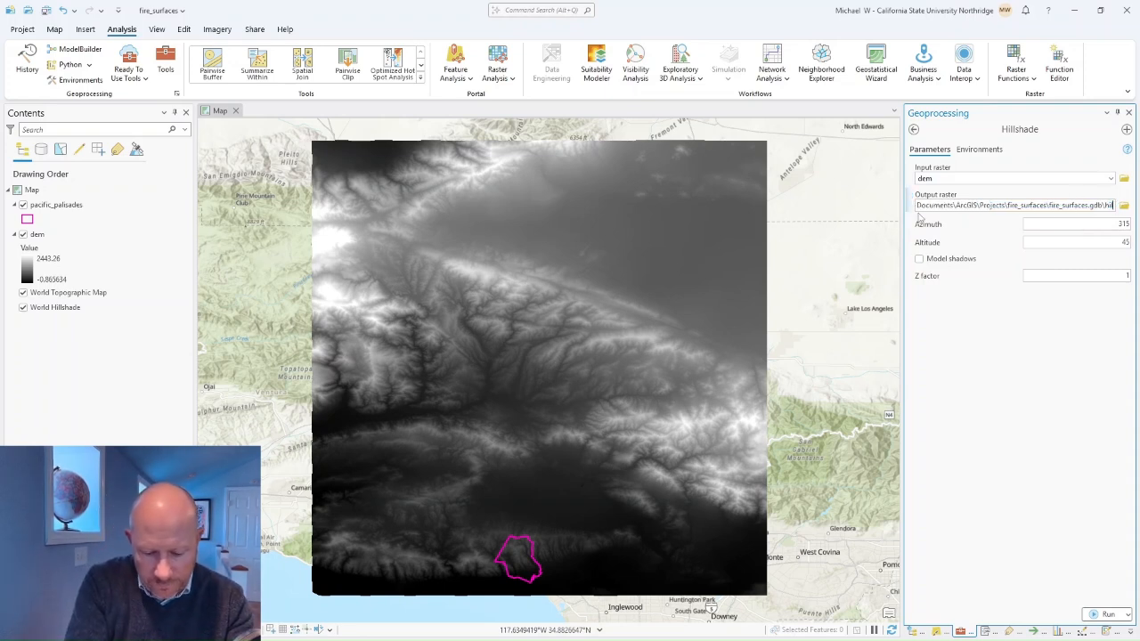
{"action": "type", "text": "lshade"}
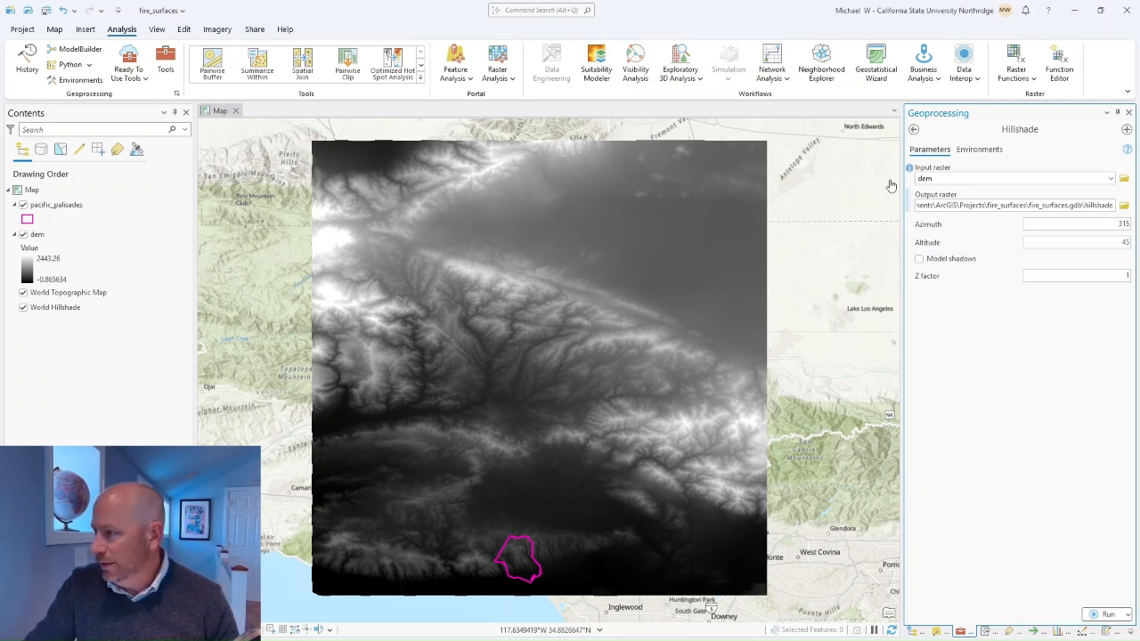
{"action": "left_click", "coordinate": [1084, 392]}
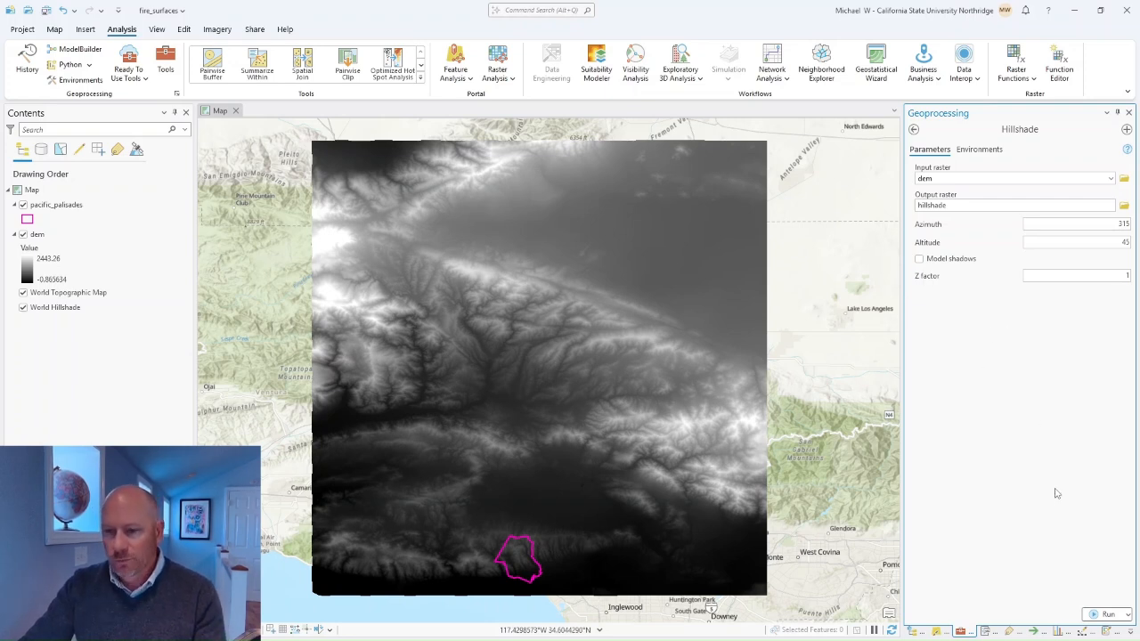
{"action": "left_click", "coordinate": [1108, 614]}
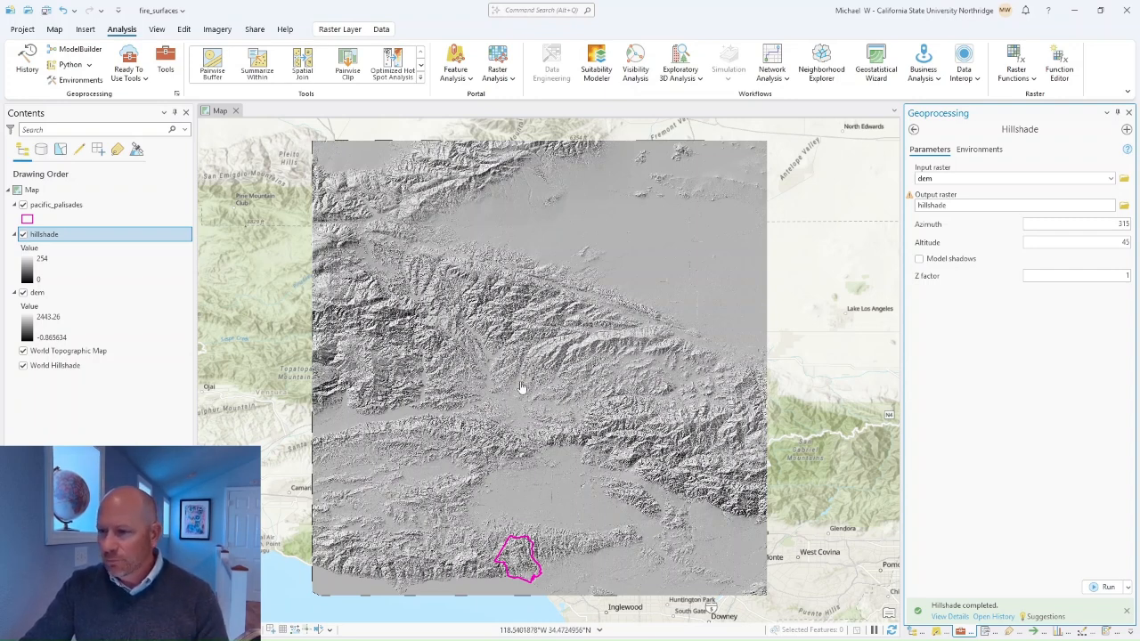
Examine the hillshade's terrain relief across the mountains, within the pacific_palisades boundary and along the adjacent coast.
{"action": "scroll", "coordinate": [522, 387], "scroll_direction": "up", "scroll_amount": 3}
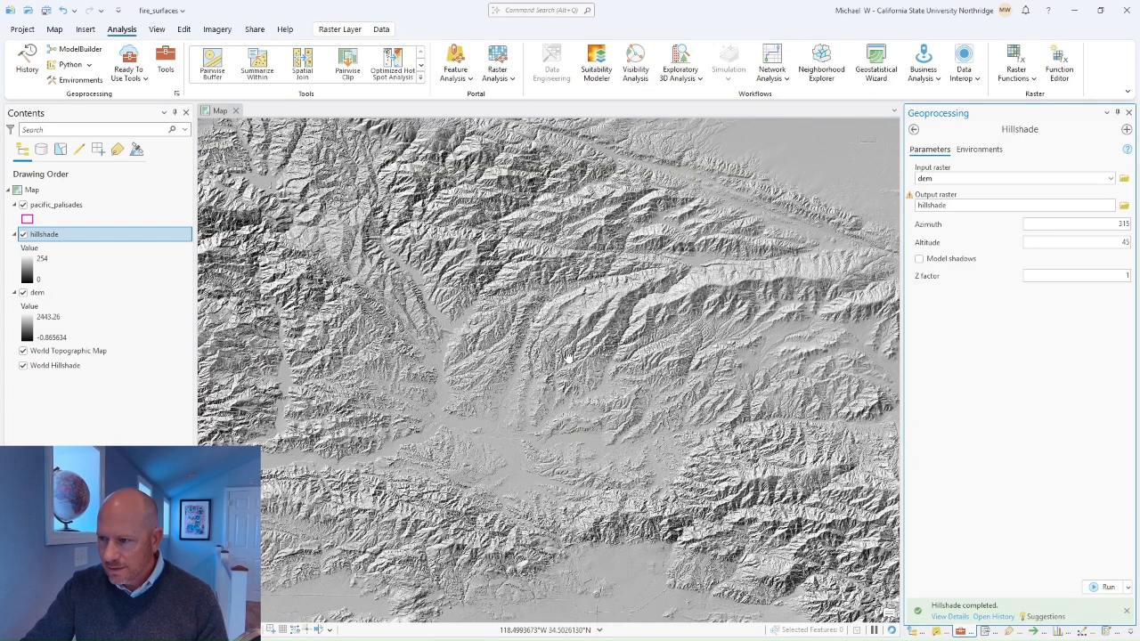
{"action": "scroll", "coordinate": [567, 357], "scroll_direction": "up", "scroll_amount": 2}
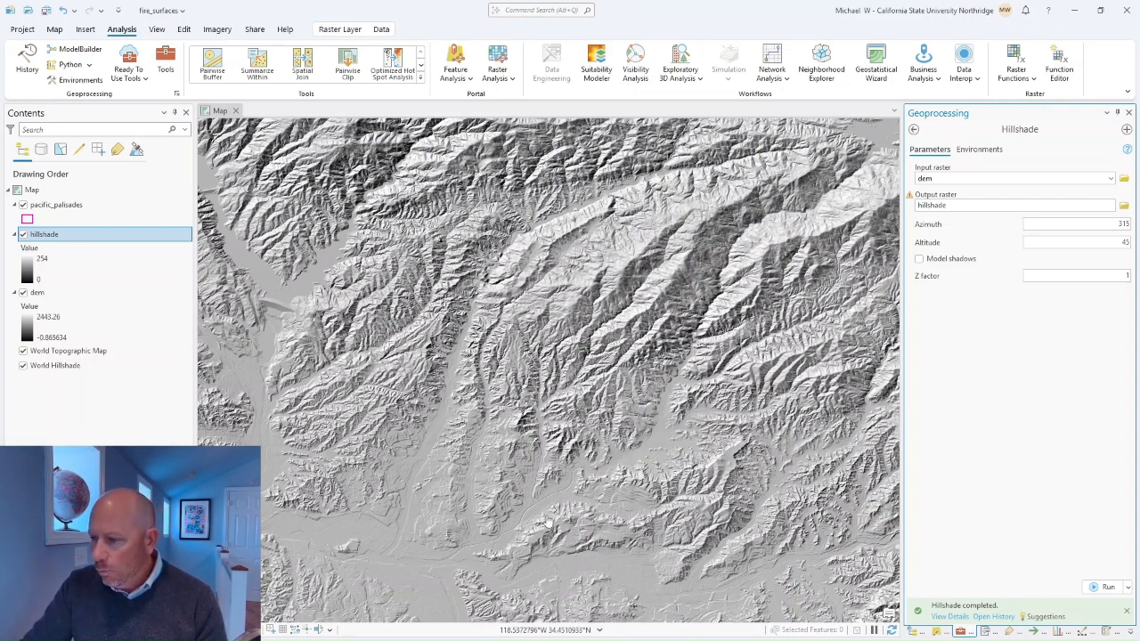
{"action": "scroll", "coordinate": [494, 503], "scroll_direction": "down", "scroll_amount": 3}
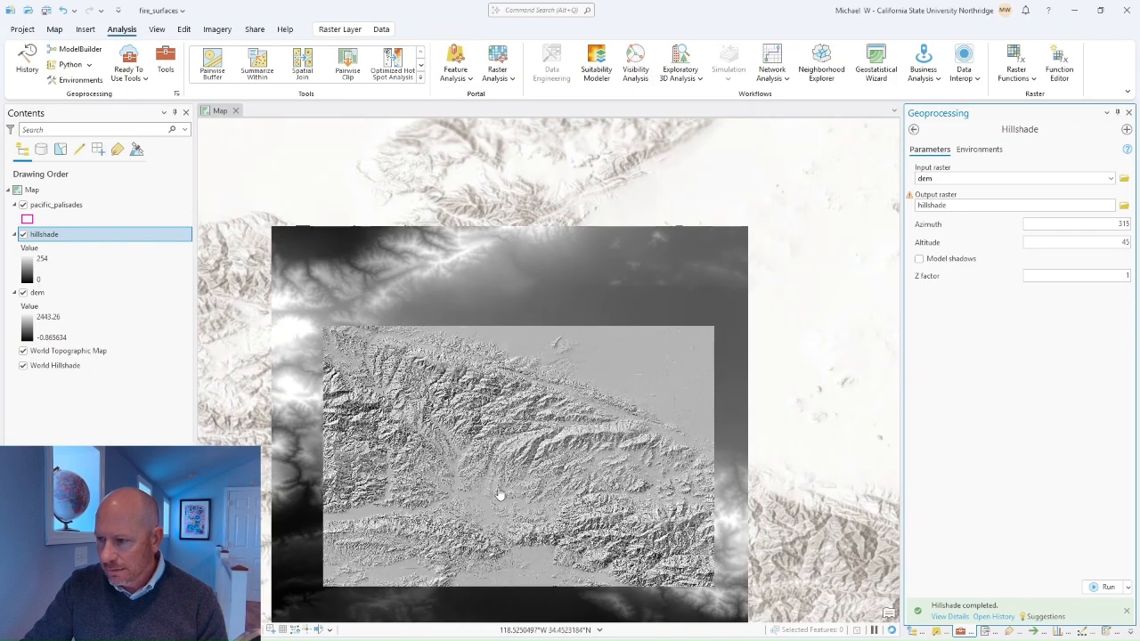
{"action": "scroll", "coordinate": [535, 526], "scroll_direction": "down", "scroll_amount": 2}
{"action": "left_click_drag", "start_coordinate": [534, 525], "coordinate": [564, 301]}
{"action": "scroll", "coordinate": [539, 450], "scroll_direction": "up", "scroll_amount": 3}
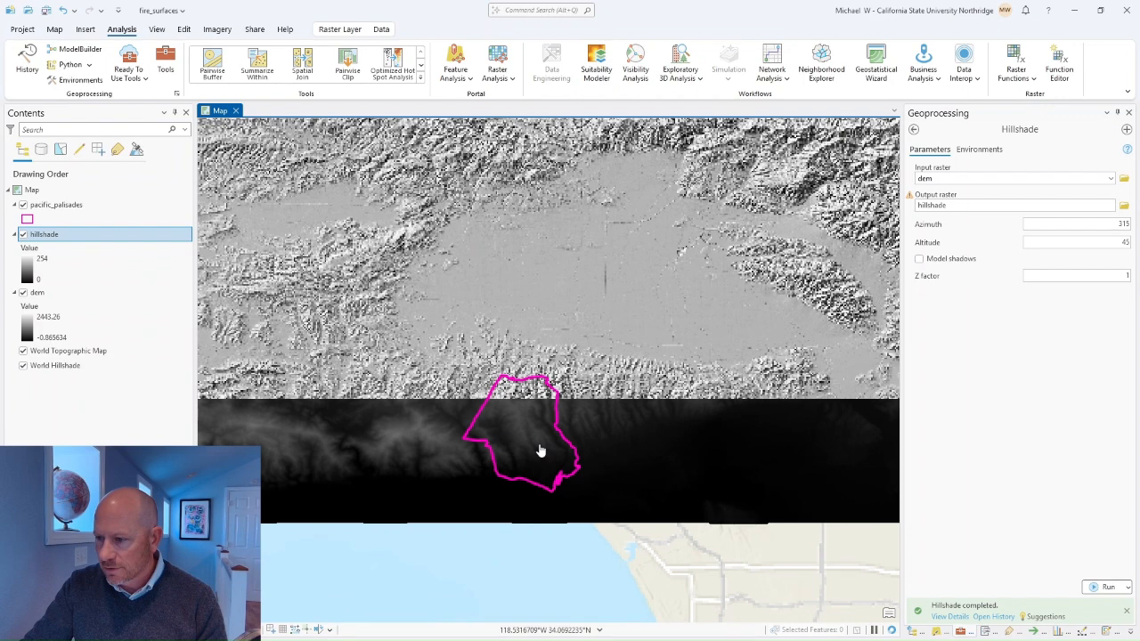
{"action": "scroll", "coordinate": [540, 451], "scroll_direction": "up", "scroll_amount": 3}
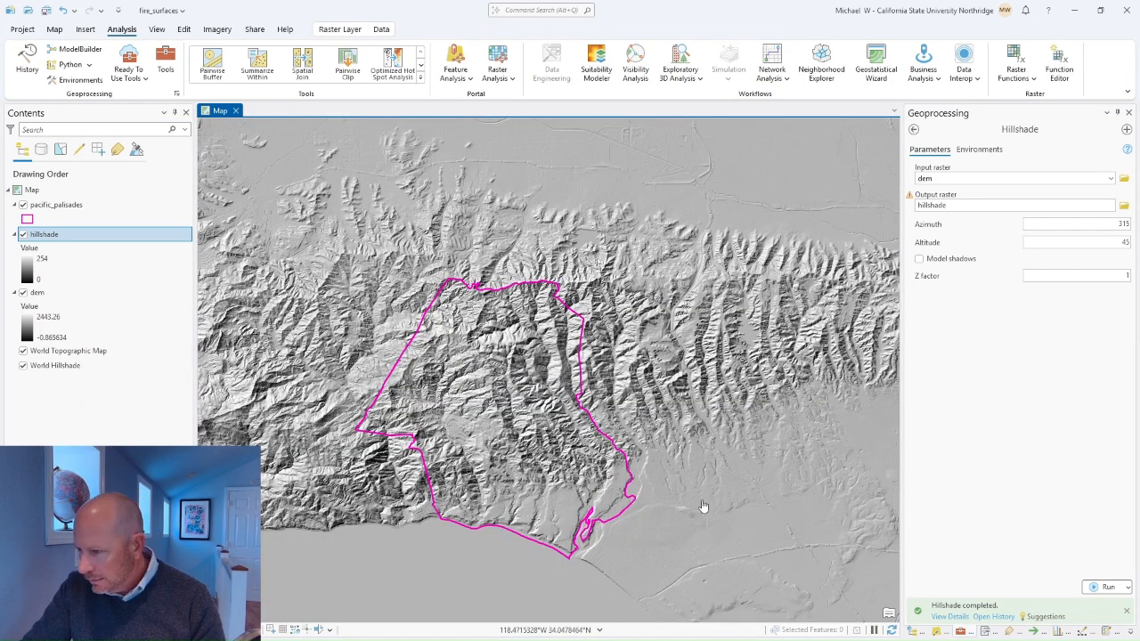
{"action": "left_click_drag", "start_coordinate": [703, 506], "coordinate": [613, 407]}
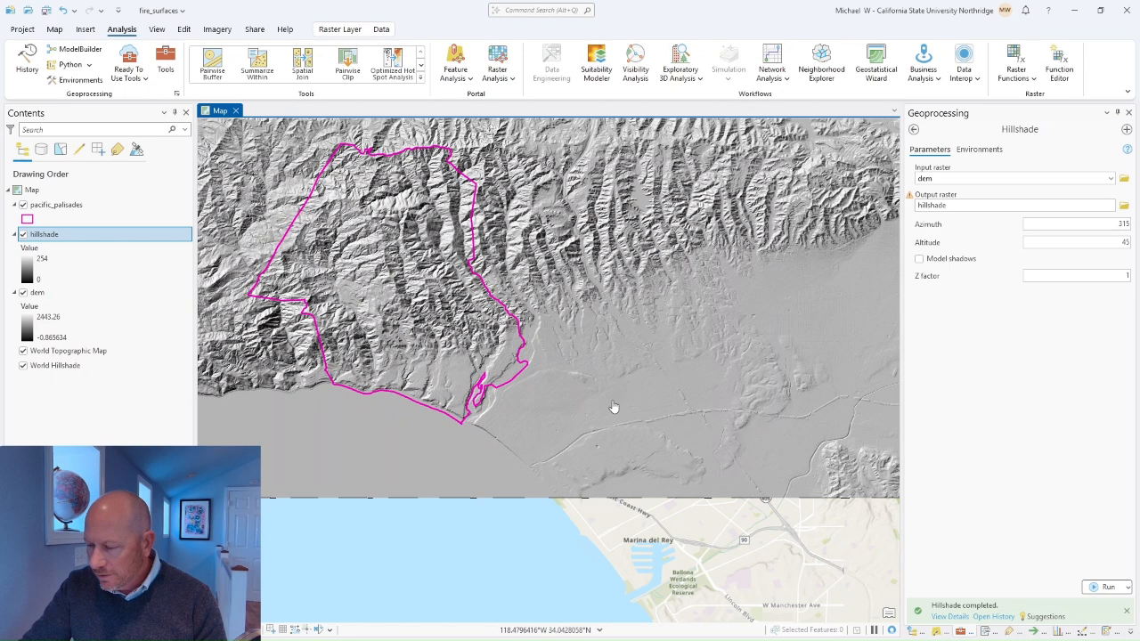
{"action": "scroll", "coordinate": [570, 427], "scroll_direction": "up", "scroll_amount": 2}
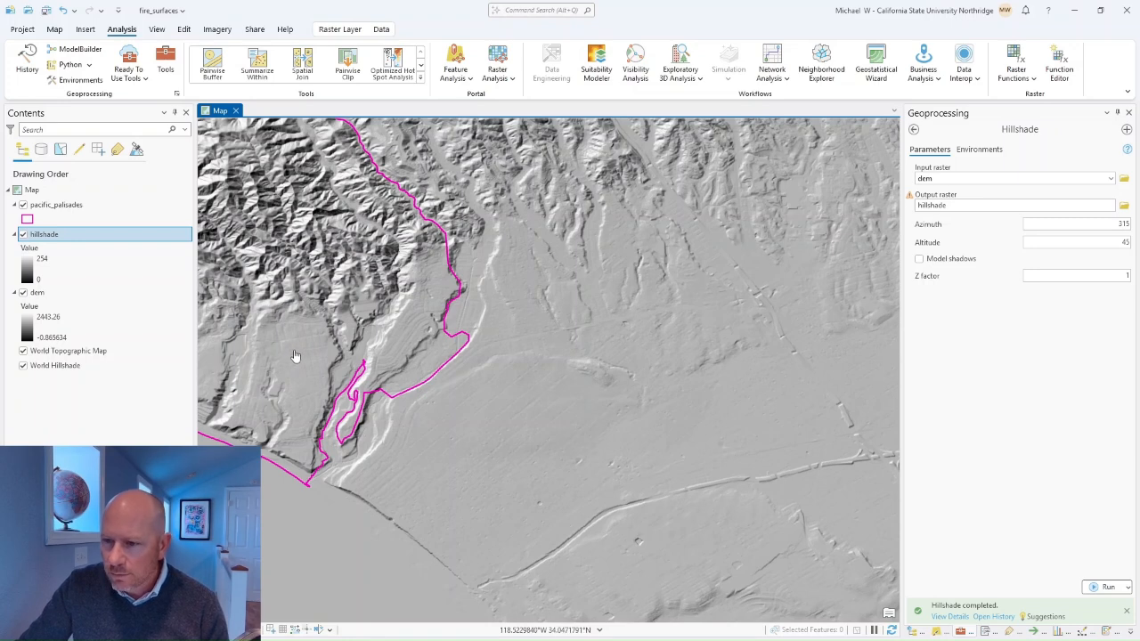
{"action": "scroll", "coordinate": [452, 442], "scroll_direction": "down", "scroll_amount": 4}
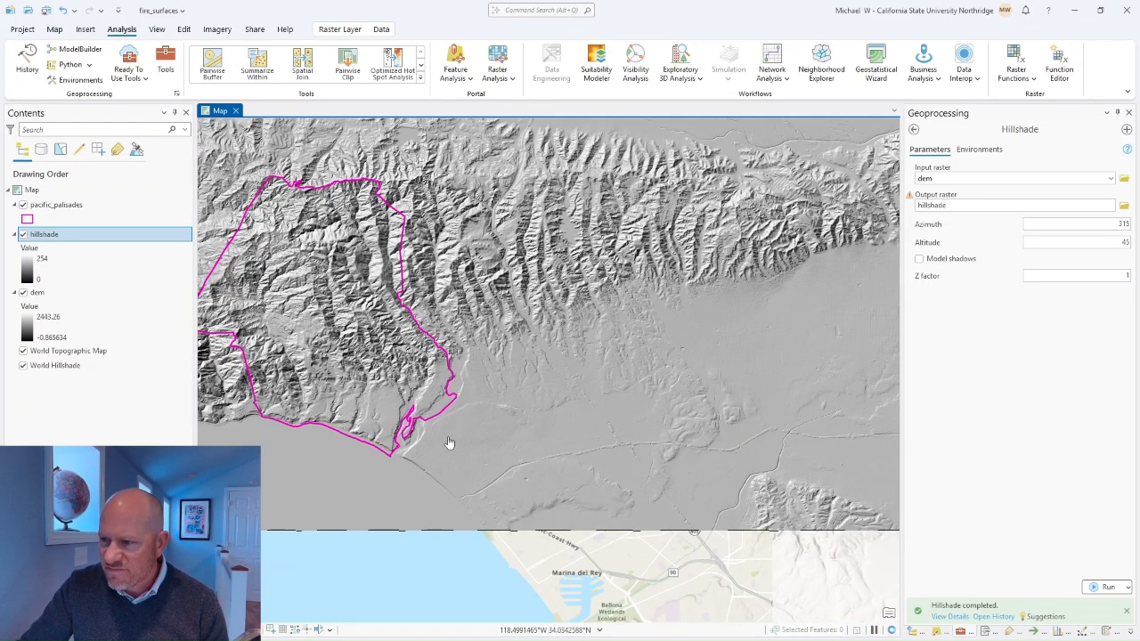
{"action": "scroll", "coordinate": [517, 419], "scroll_direction": "down", "scroll_amount": 2}
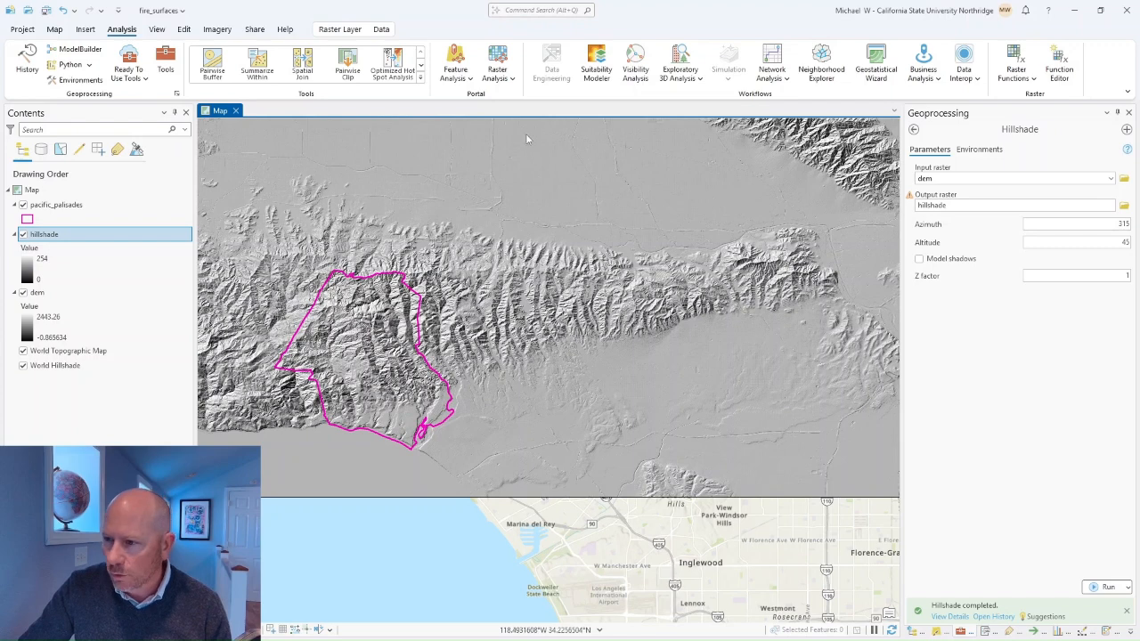
{"action": "left_click_drag", "start_coordinate": [416, 347], "coordinate": [529, 343]}
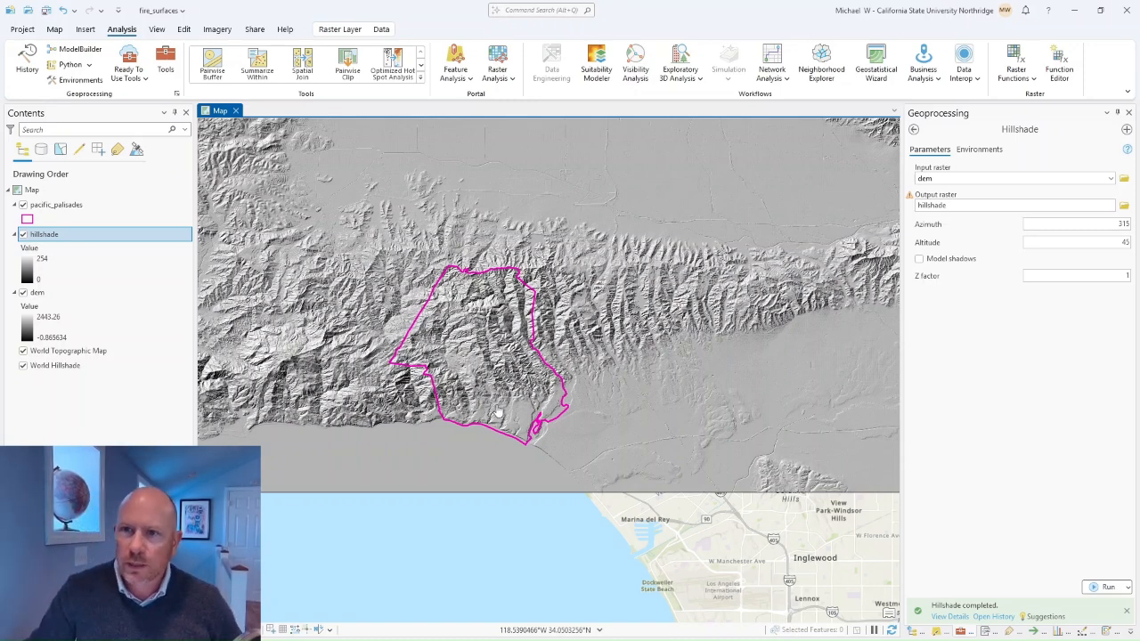
Save the fire_surfaces project.
{"action": "key", "text": "ctrl+s"}
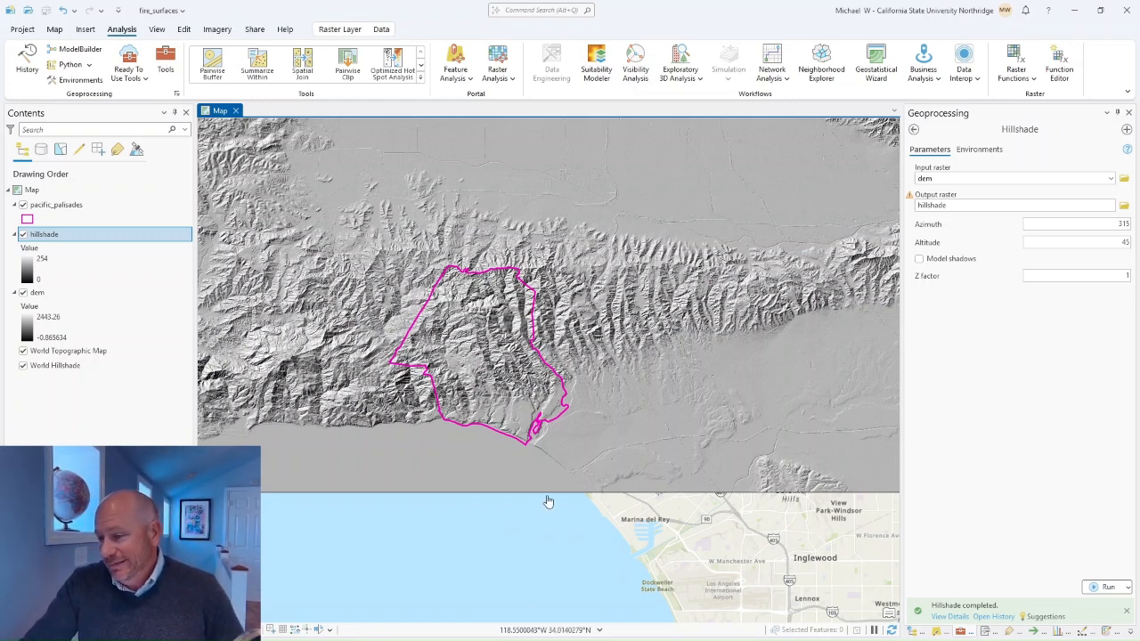
{"action": "scroll", "coordinate": [469, 450], "scroll_direction": "up", "scroll_amount": 2}
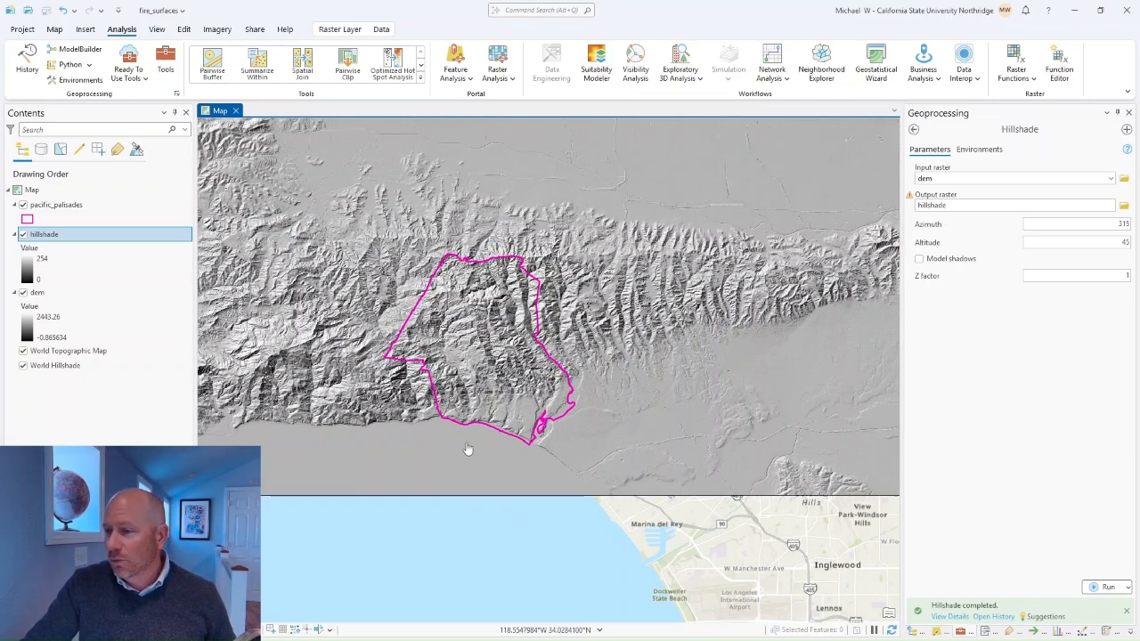
{"action": "scroll", "coordinate": [469, 451], "scroll_direction": "down", "scroll_amount": 2}
{"action": "scroll", "coordinate": [564, 406], "scroll_direction": "down", "scroll_amount": 2}
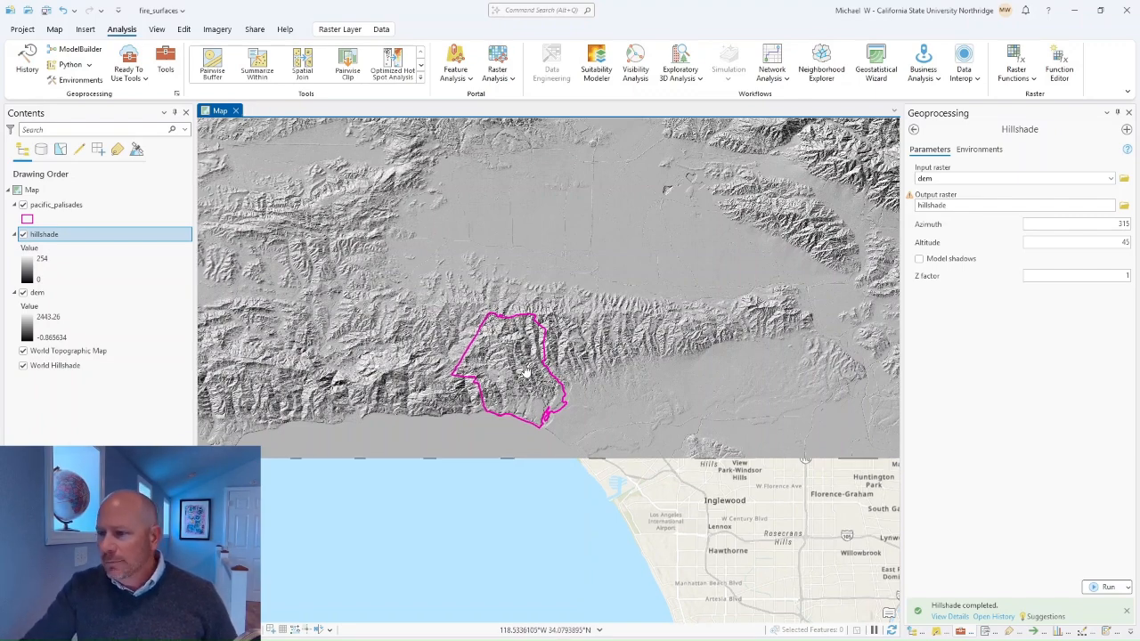
Examine the hillshade's ridges and canyons up close inside the pacific_palisades boundary, then the wider surrounding terrain.
{"action": "scroll", "coordinate": [520, 372], "scroll_direction": "up", "scroll_amount": 3}
{"action": "scroll", "coordinate": [520, 372], "scroll_direction": "up", "scroll_amount": 3}
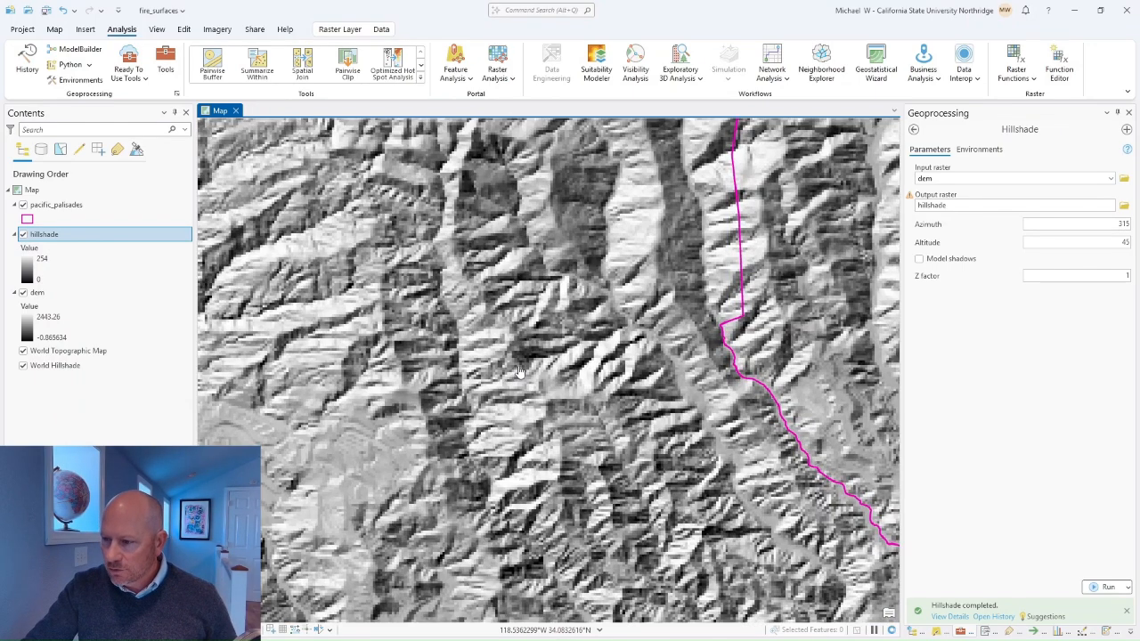
{"action": "scroll", "coordinate": [520, 372], "scroll_direction": "up", "scroll_amount": 3}
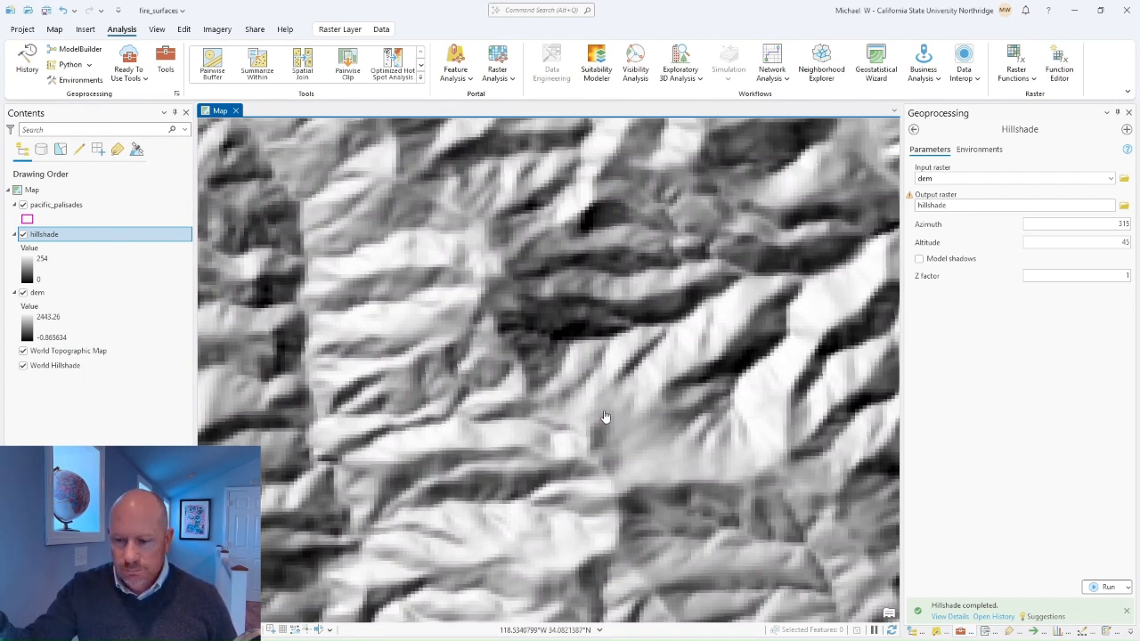
{"action": "scroll", "coordinate": [635, 416], "scroll_direction": "down", "scroll_amount": 3}
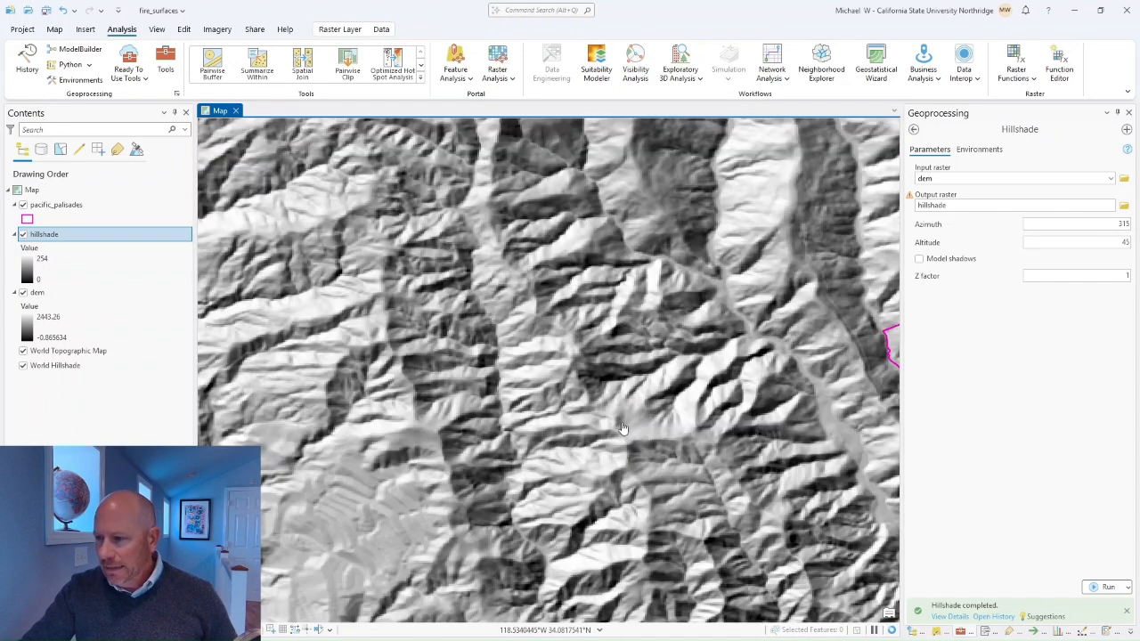
{"action": "scroll", "coordinate": [624, 428], "scroll_direction": "down", "scroll_amount": 2}
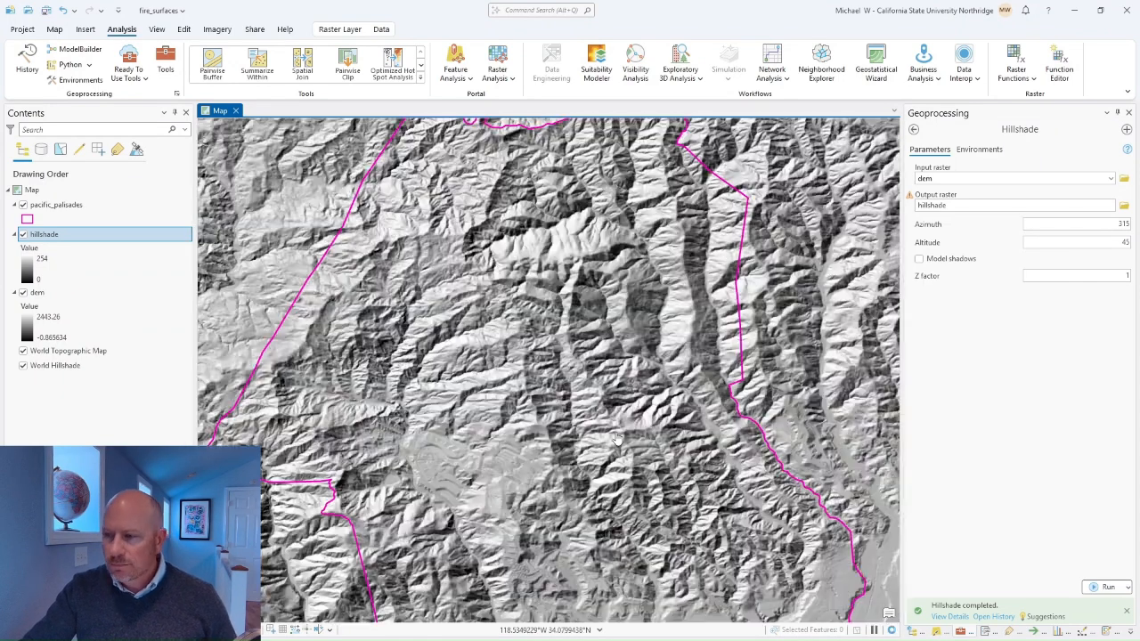
{"action": "scroll", "coordinate": [655, 430], "scroll_direction": "down", "scroll_amount": 3}
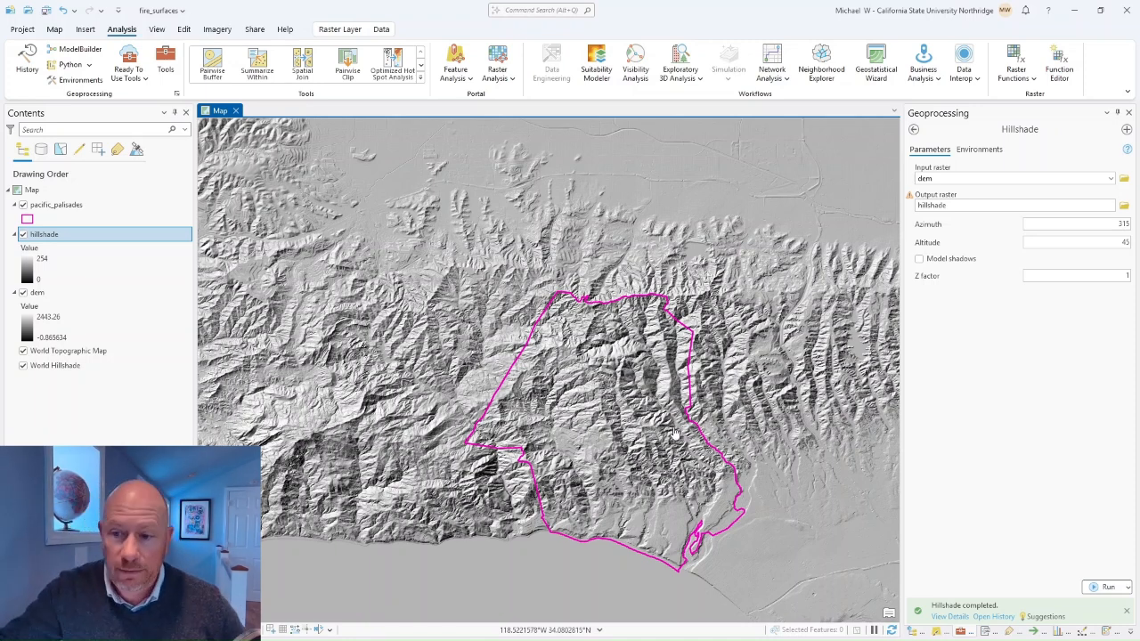
{"action": "scroll", "coordinate": [616, 461], "scroll_direction": "down", "scroll_amount": 1}
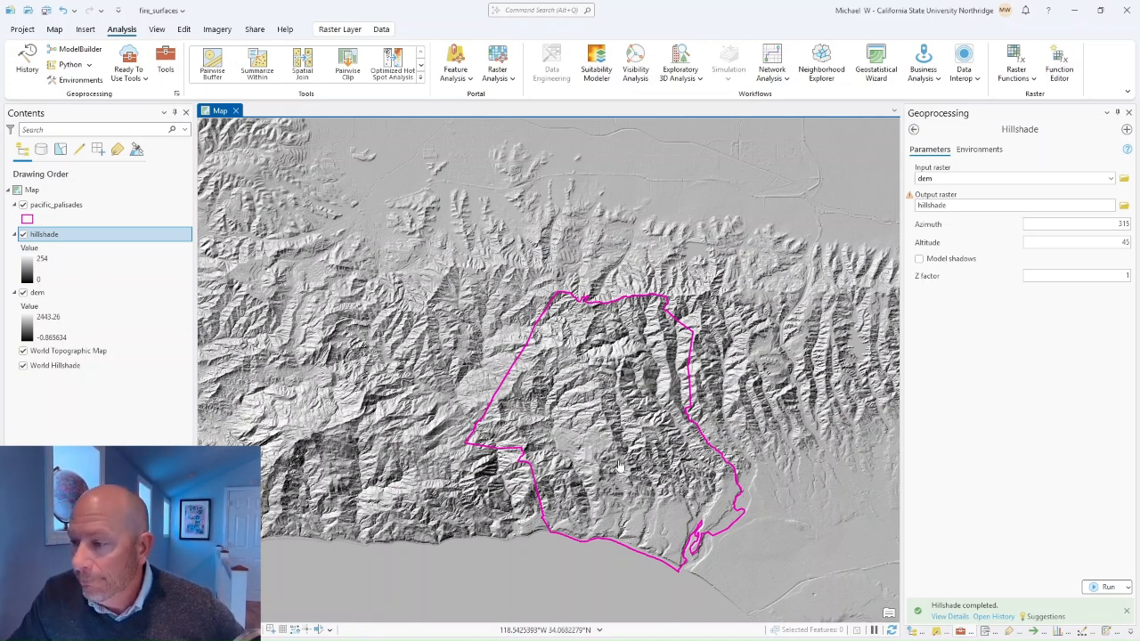
{"action": "scroll", "coordinate": [615, 461], "scroll_direction": "down", "scroll_amount": 1}
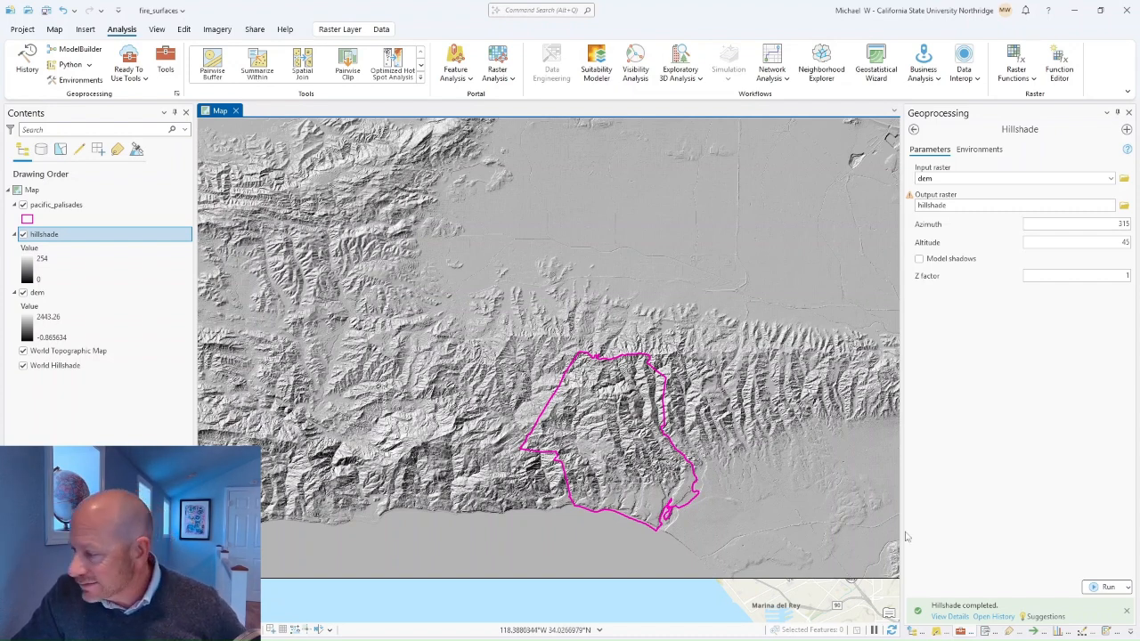
Open the Aspect tool from the Surface toolset, with dem as input raster and the output raster named aspect in fire_surfaces.gdb.
{"action": "left_click", "coordinate": [914, 130]}
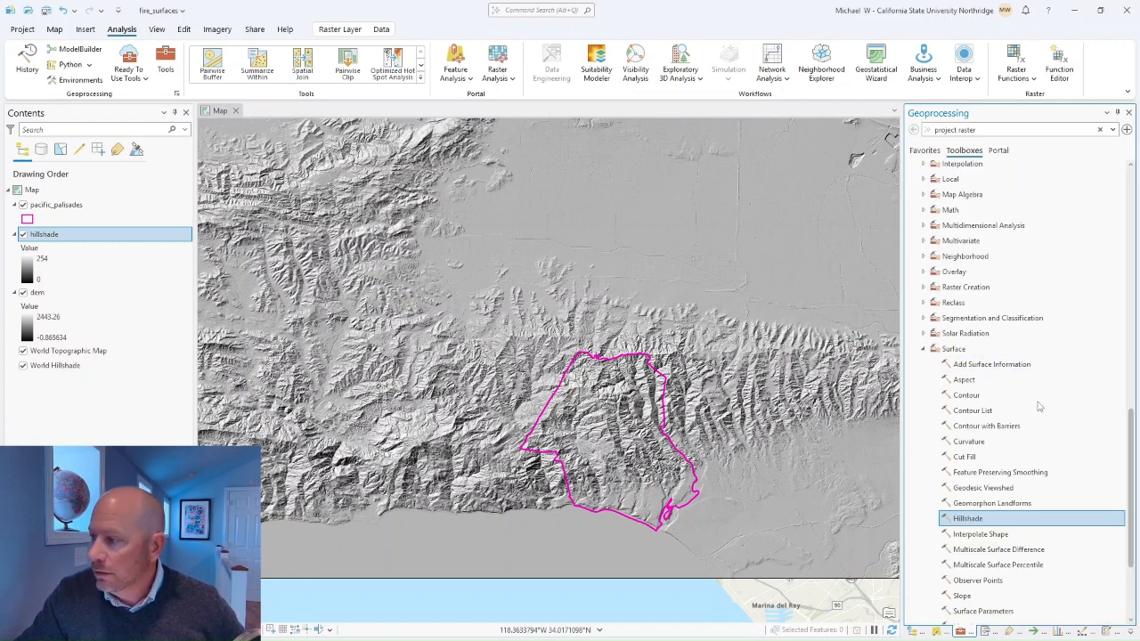
{"action": "left_click", "coordinate": [964, 383]}
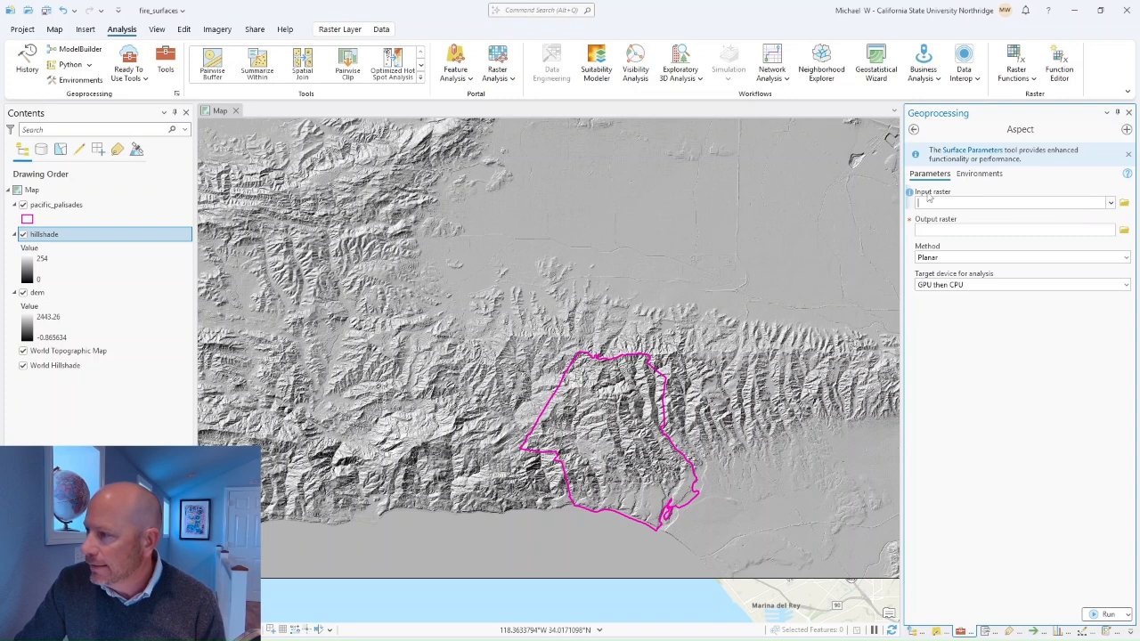
{"action": "left_click", "coordinate": [1111, 204]}
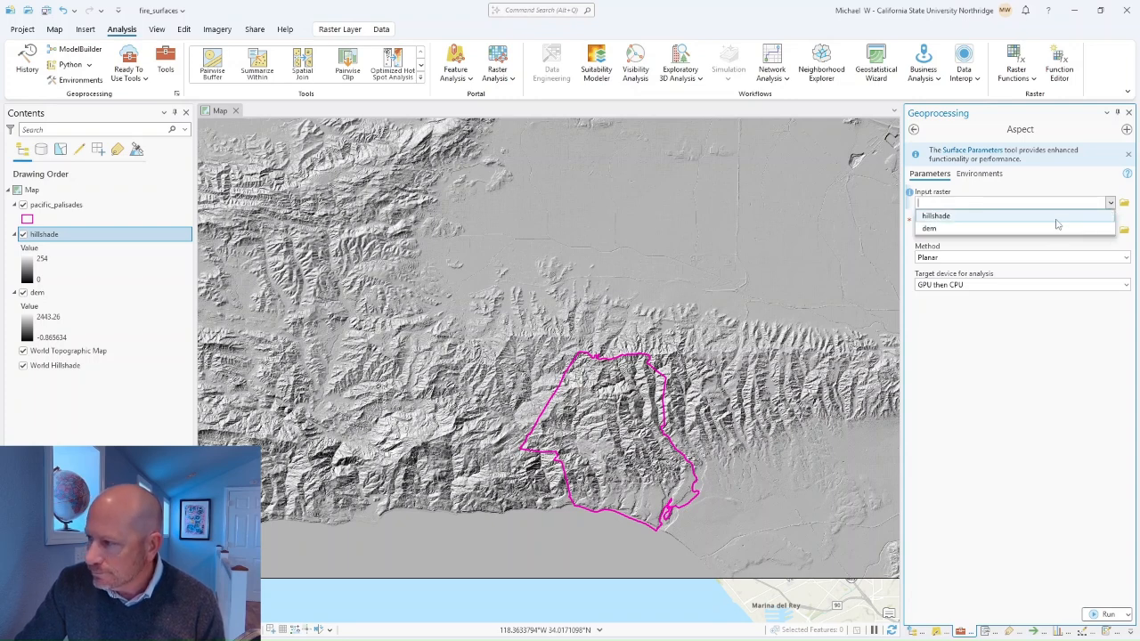
{"action": "left_click", "coordinate": [1020, 227]}
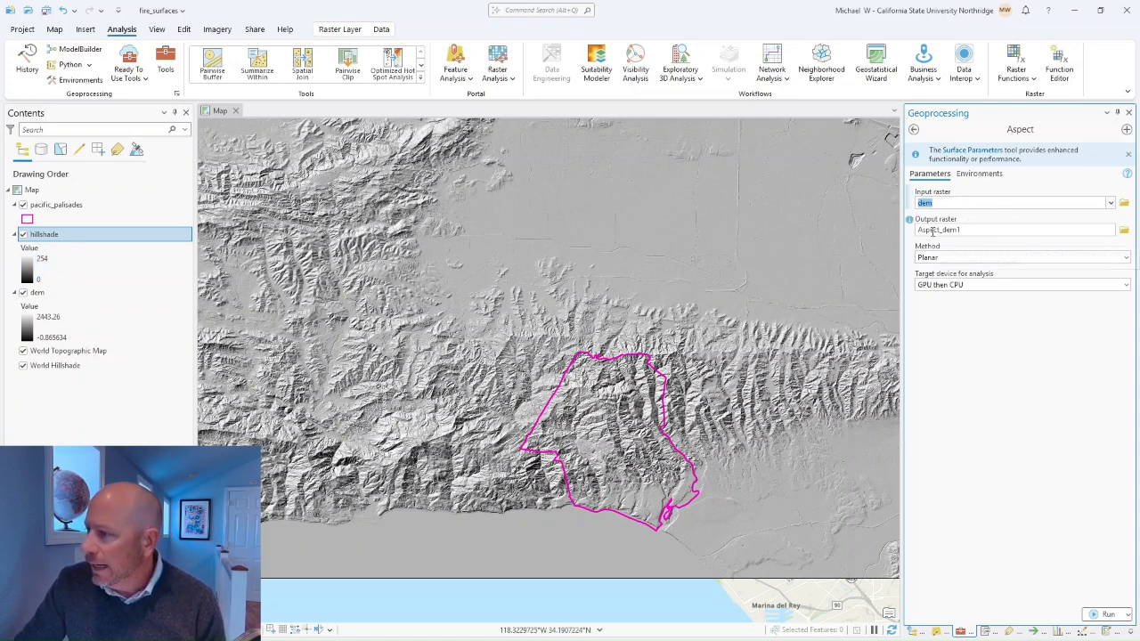
{"action": "left_click", "coordinate": [976, 230]}
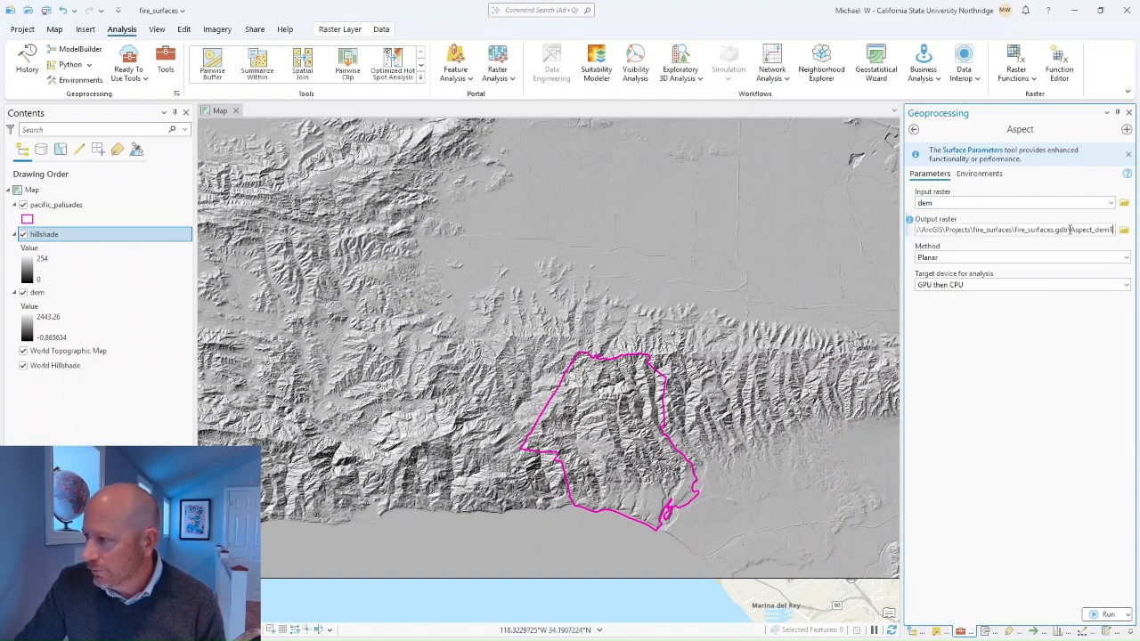
{"action": "left_click_drag", "start_coordinate": [1069, 229], "coordinate": [1115, 230]}
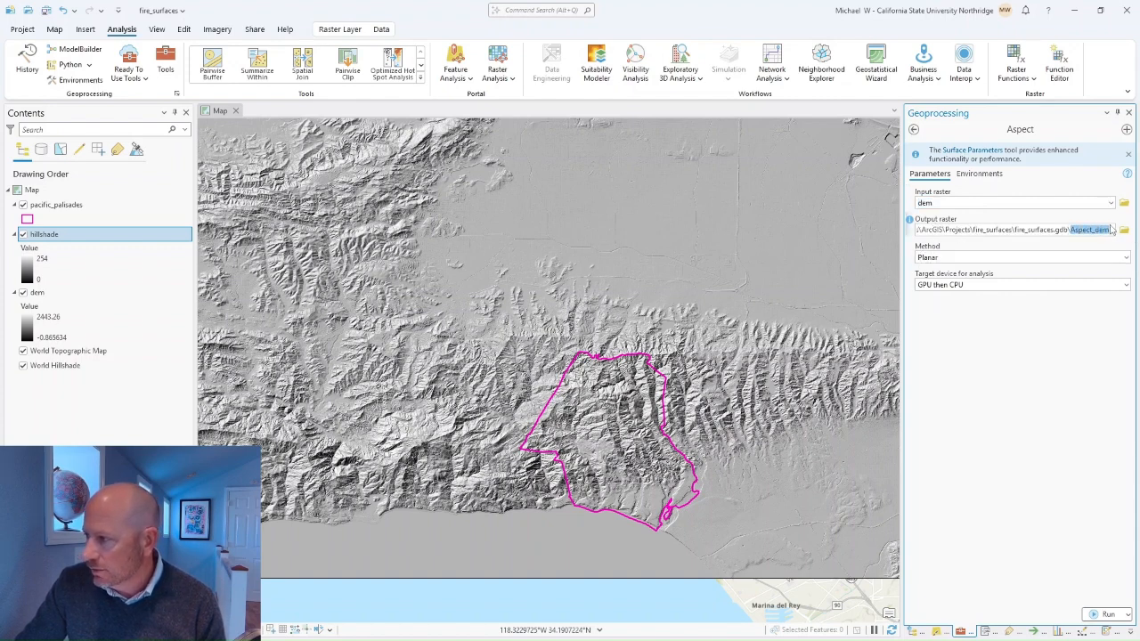
{"action": "type", "text": "a"}
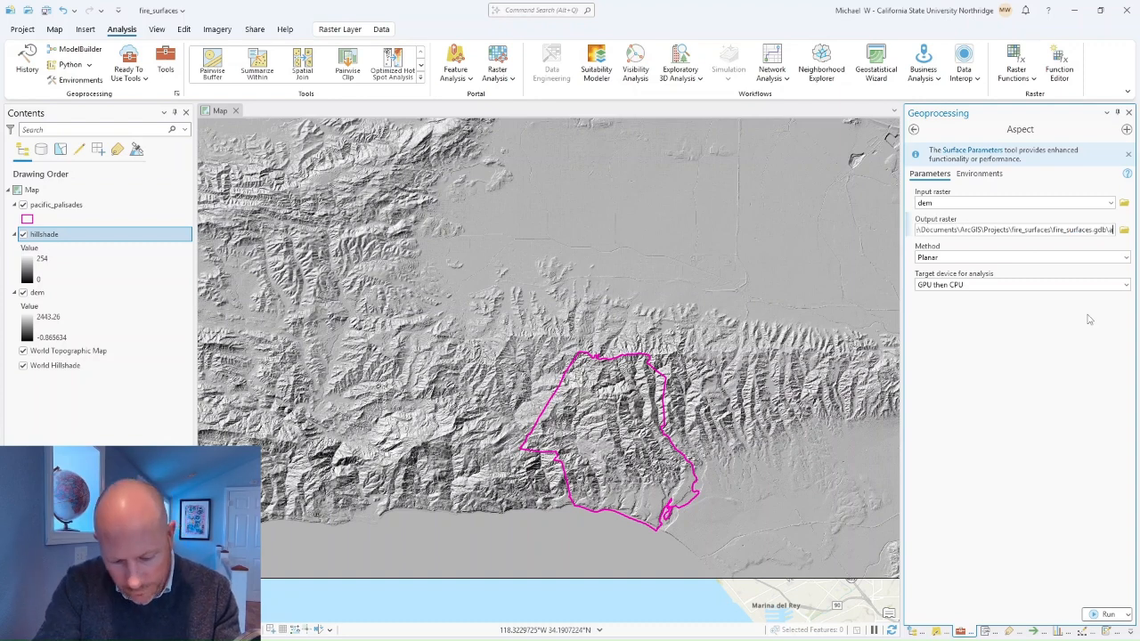
{"action": "type", "text": "spect"}
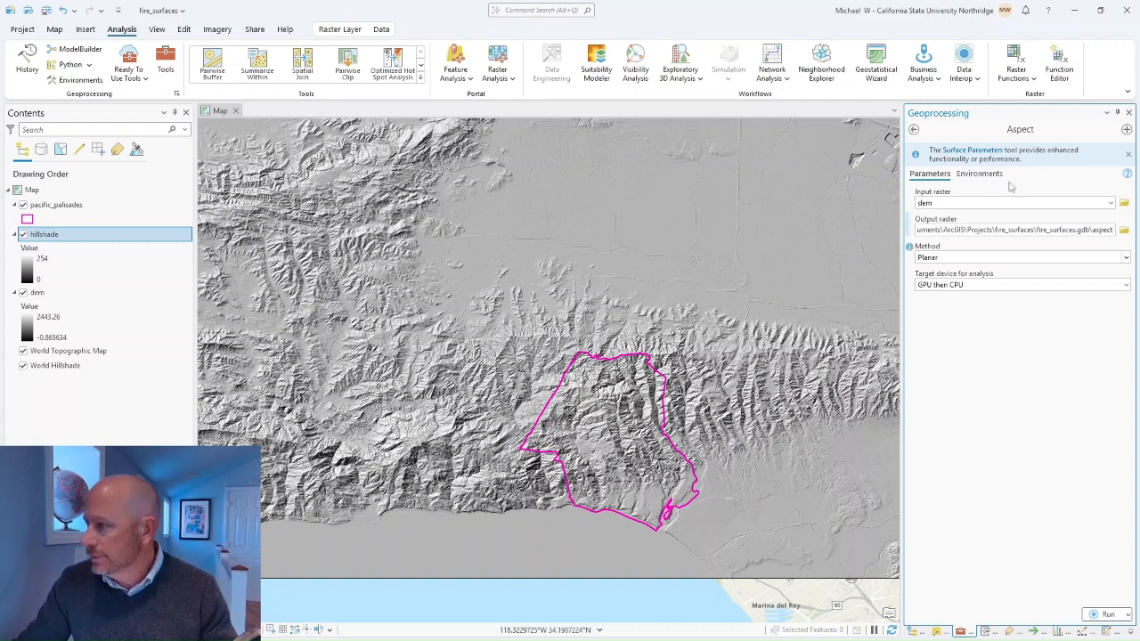
{"action": "left_click", "coordinate": [1005, 330]}
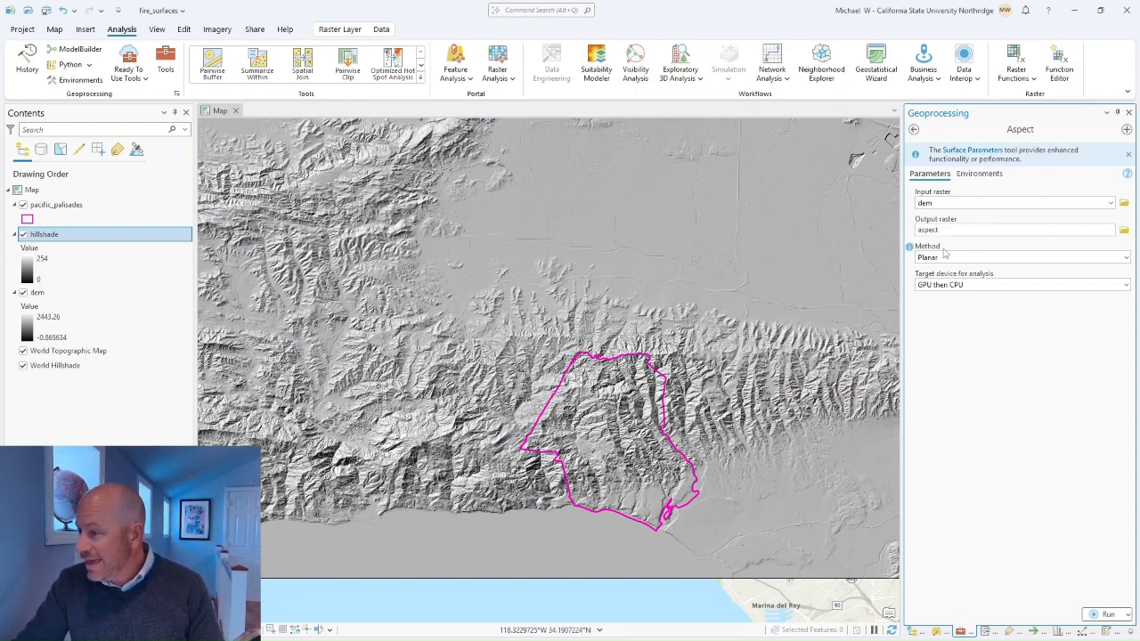
Review the Aspect tool's method options, keep Planar, and run the tool.
{"action": "left_click", "coordinate": [1026, 257]}
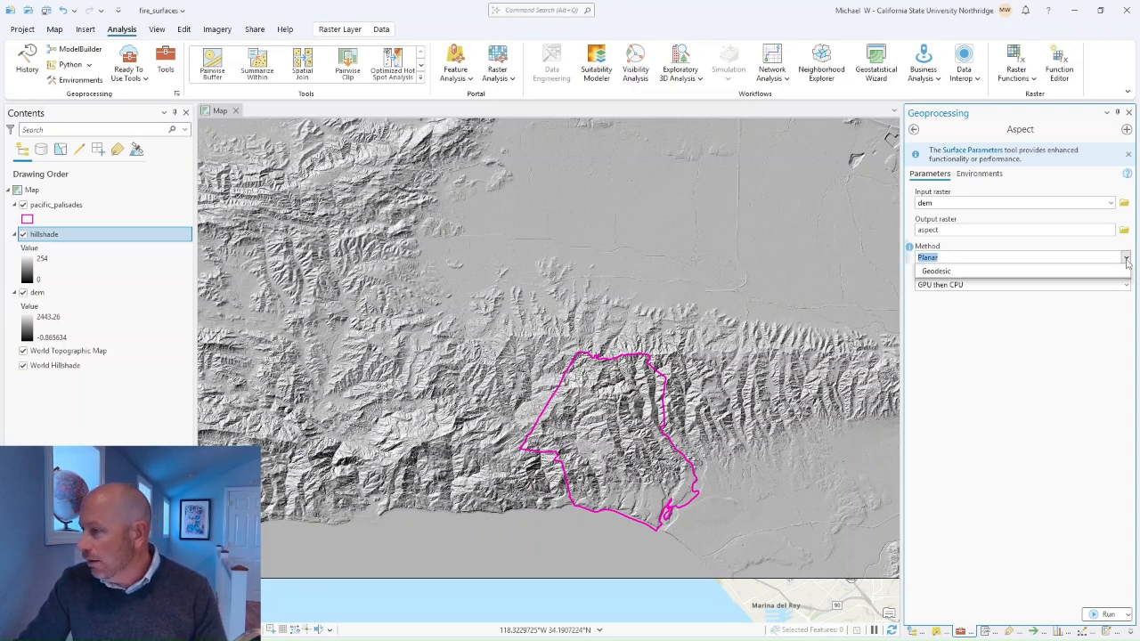
{"action": "left_click", "coordinate": [976, 330]}
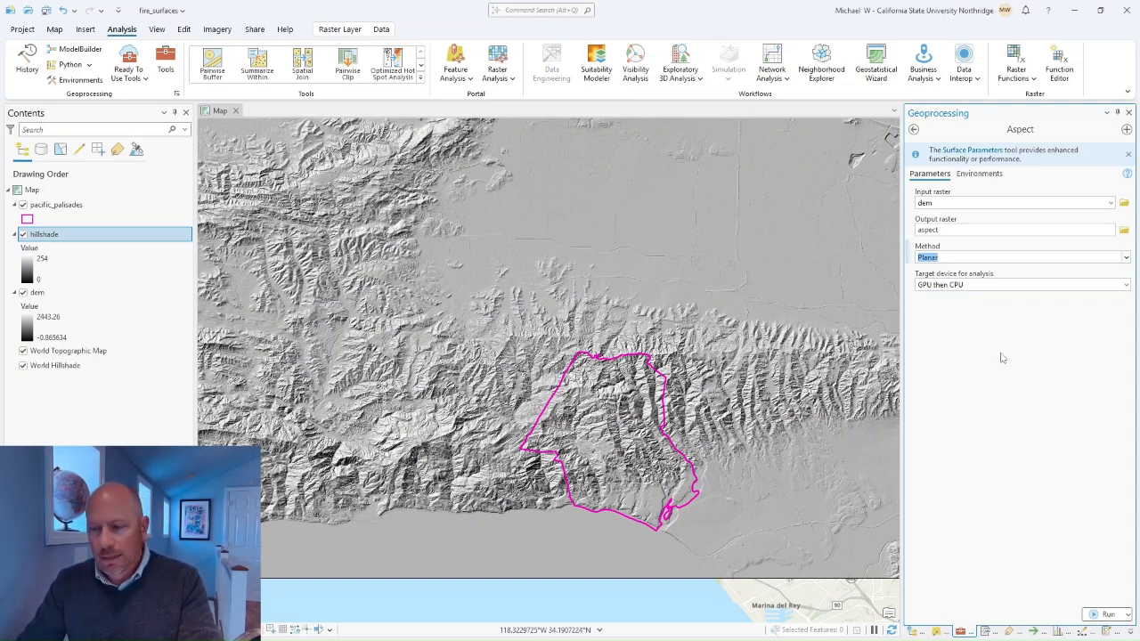
{"action": "left_click", "coordinate": [946, 258]}
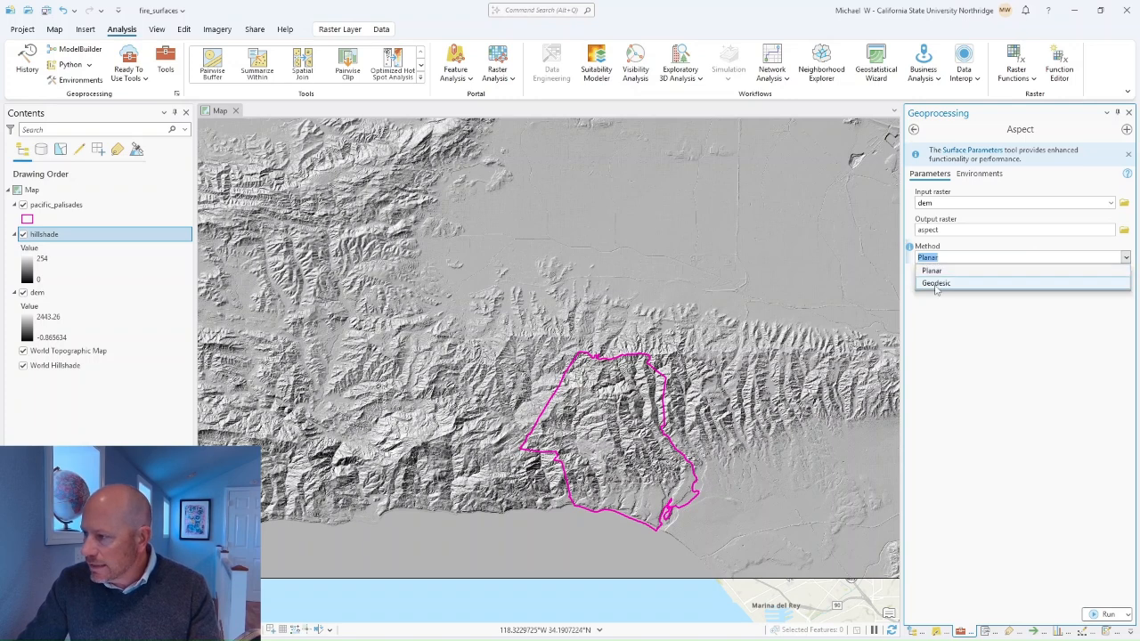
{"action": "left_click", "coordinate": [958, 322]}
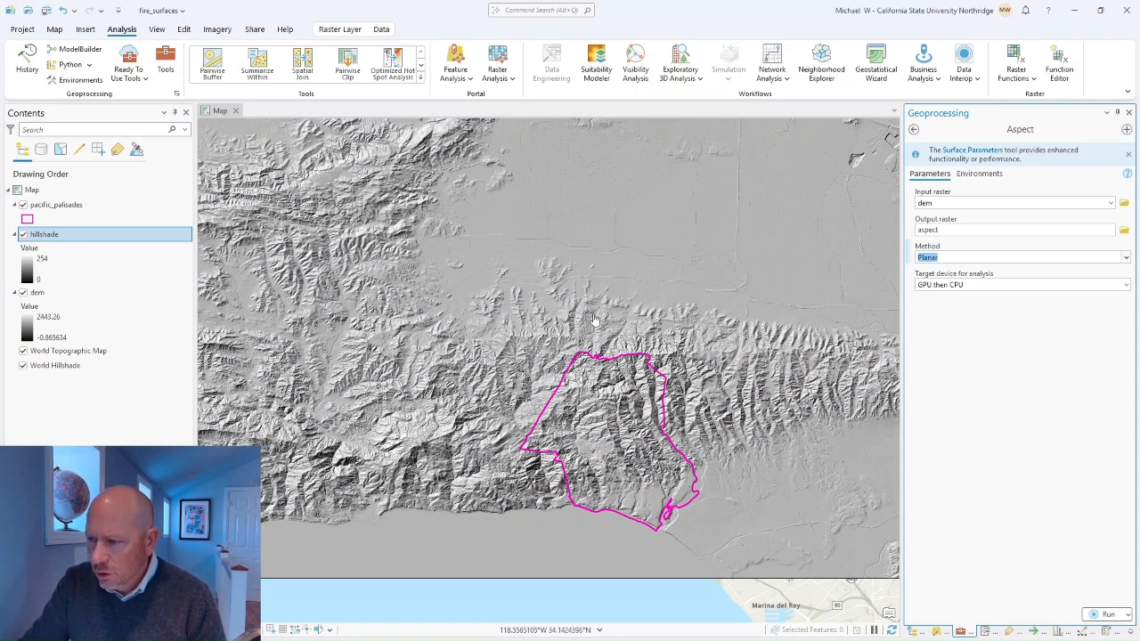
{"action": "left_click", "coordinate": [1107, 616]}
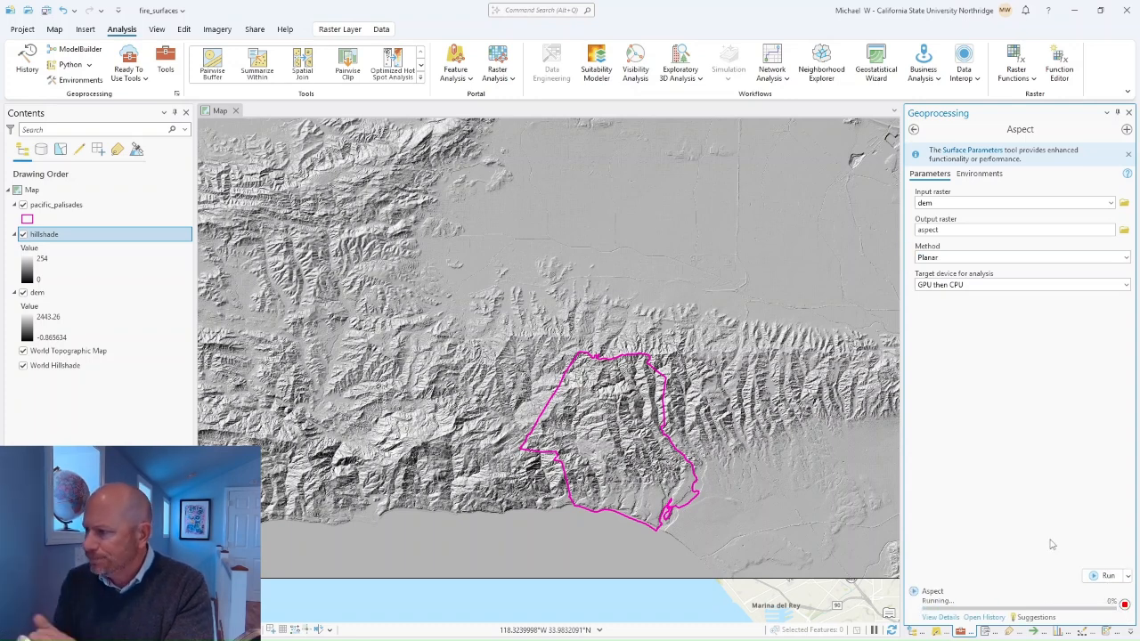
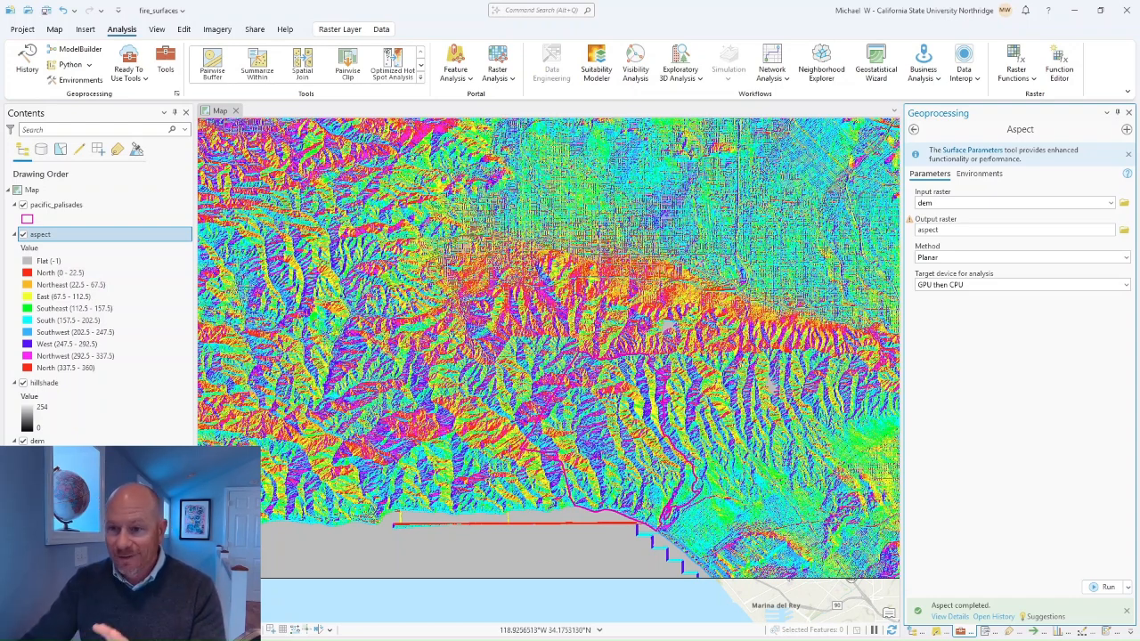
Hide the aspect layer and open the Surface Parameters tool linked from the Aspect tool.
{"action": "left_click", "coordinate": [23, 235]}
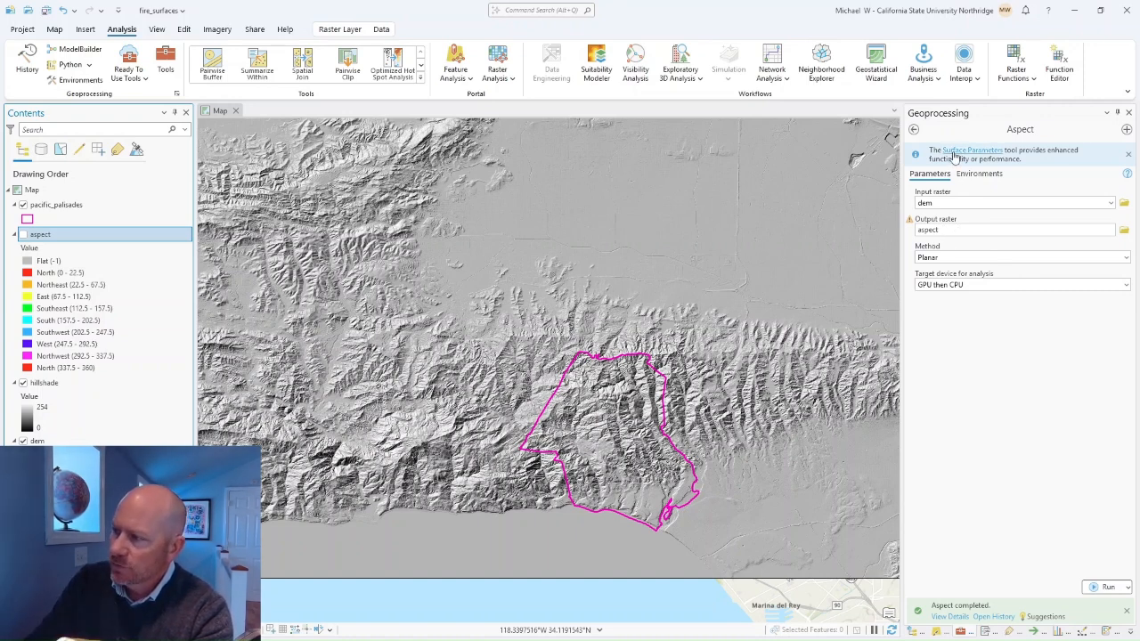
{"action": "left_click", "coordinate": [954, 152]}
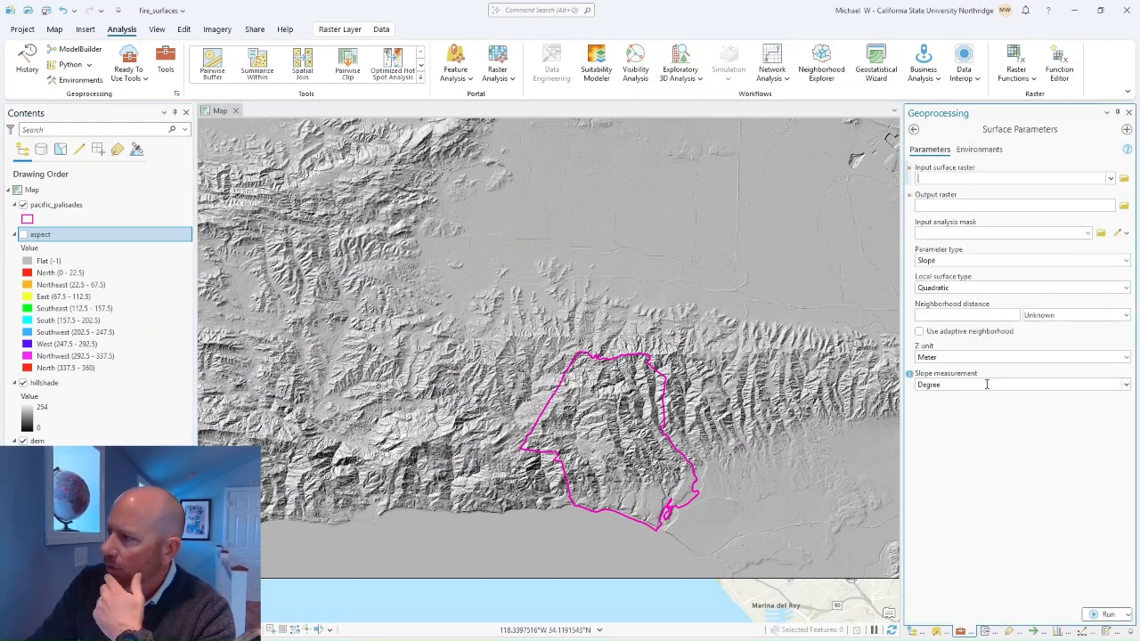
{"action": "left_click", "coordinate": [913, 129]}
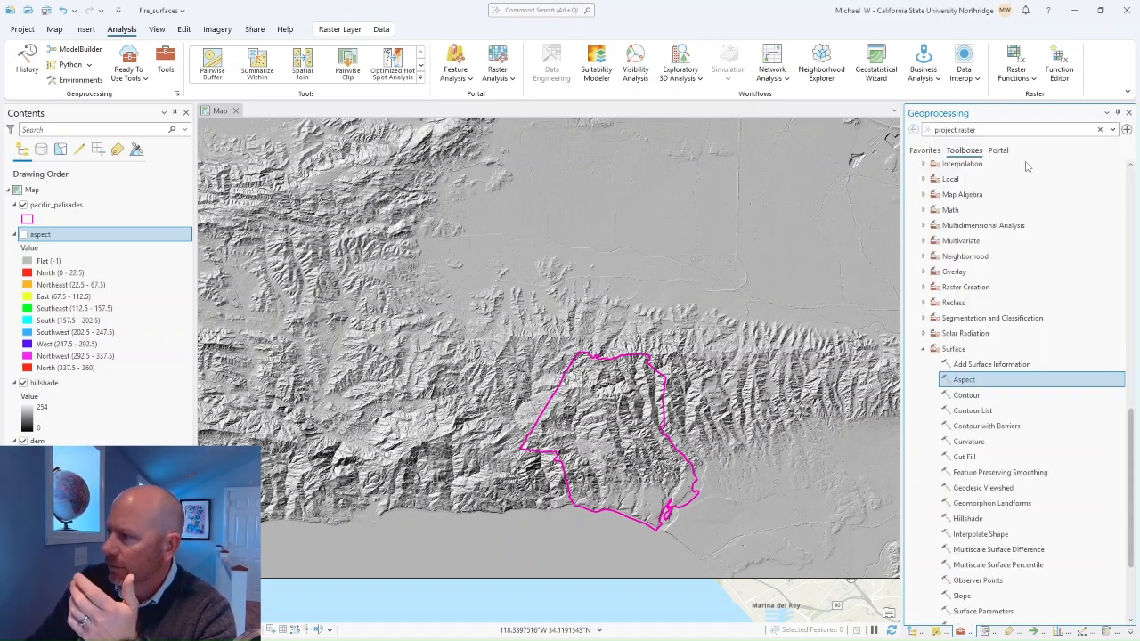
{"action": "left_click", "coordinate": [970, 381]}
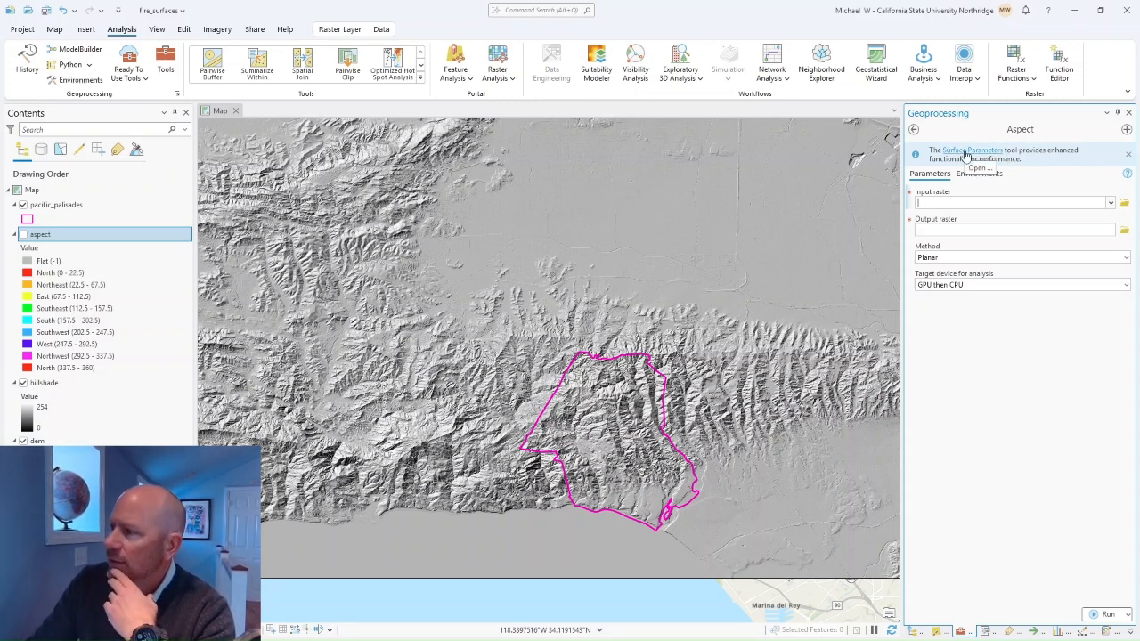
{"action": "left_click", "coordinate": [962, 153]}
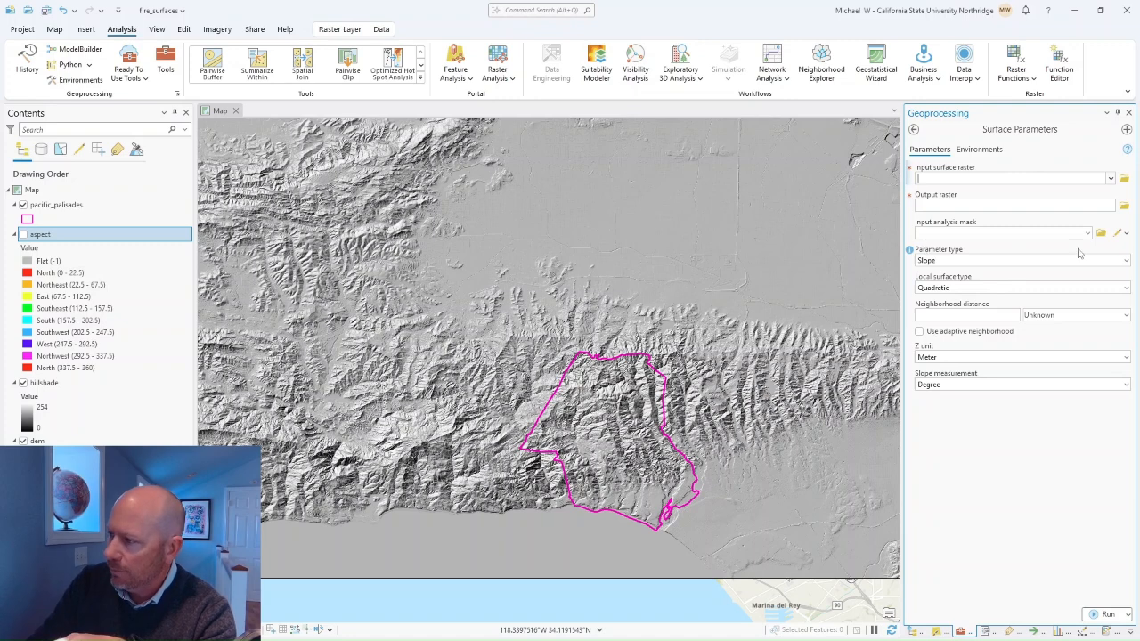
Keep Slope as the parameter type, choose dem as the input surface raster, and name the output raster slope in fire_surfaces.gdb.
{"action": "left_click", "coordinate": [1126, 261]}
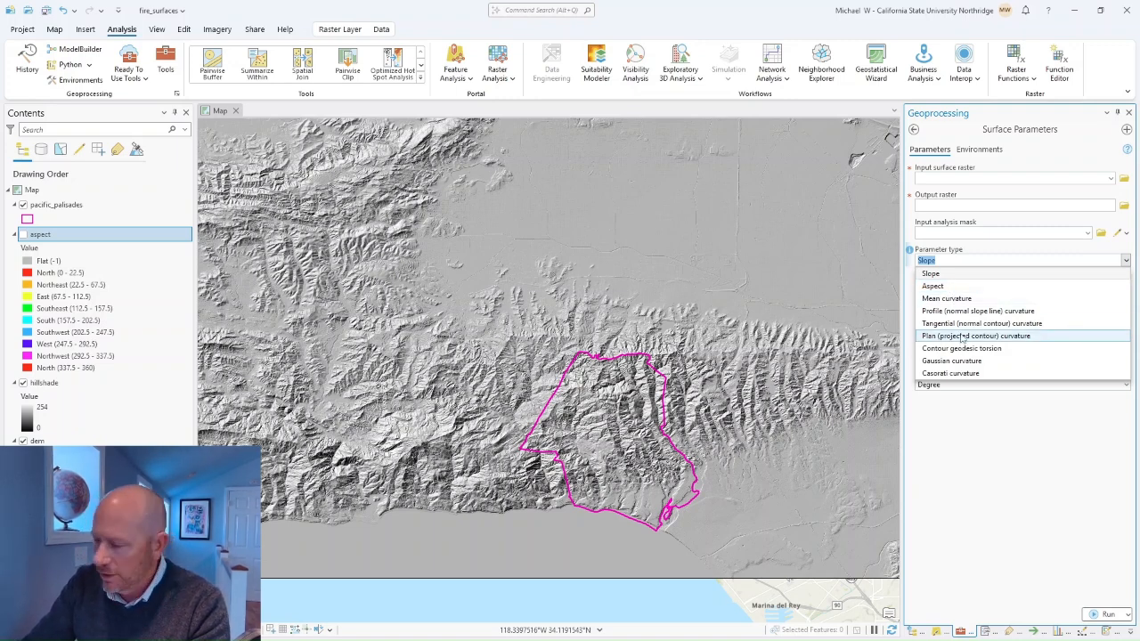
{"action": "left_click", "coordinate": [988, 249]}
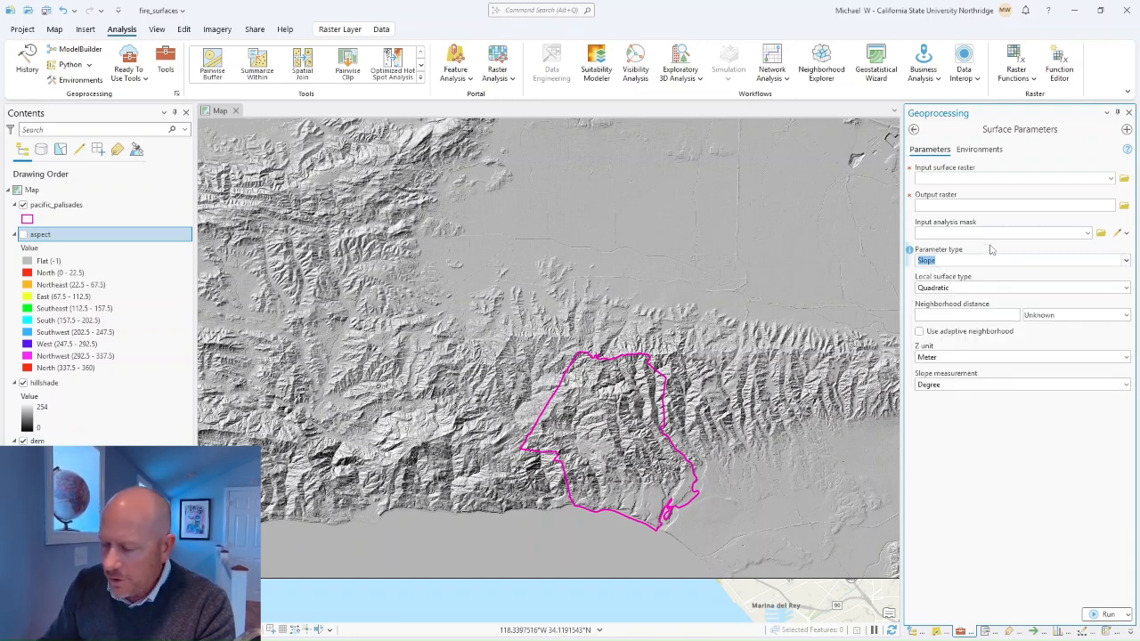
{"action": "left_click", "coordinate": [1110, 180]}
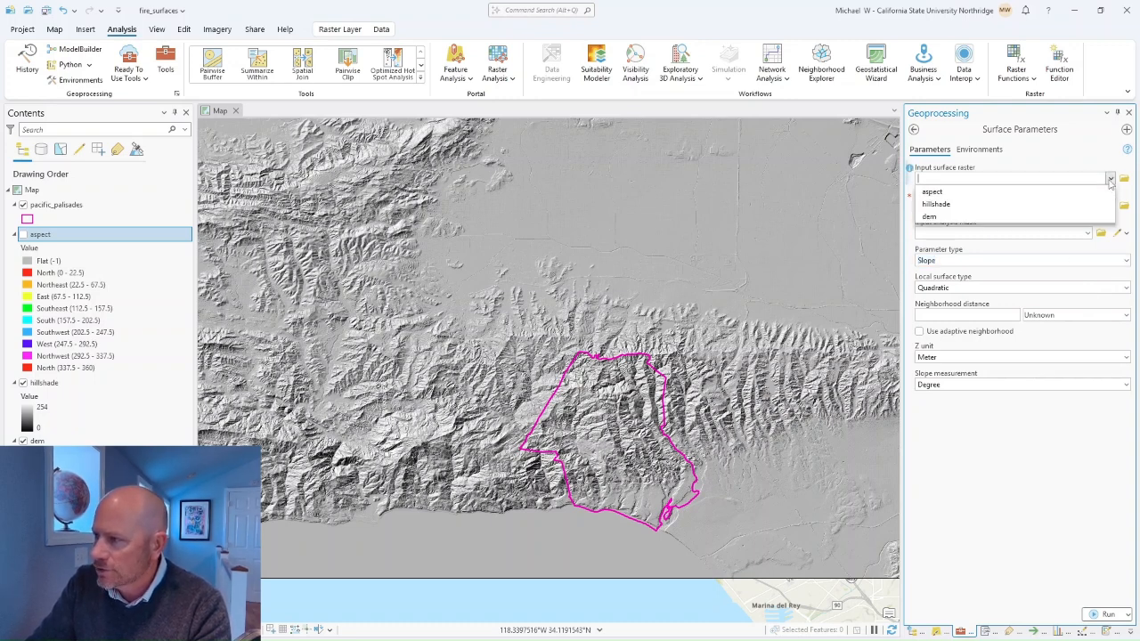
{"action": "left_click", "coordinate": [980, 216]}
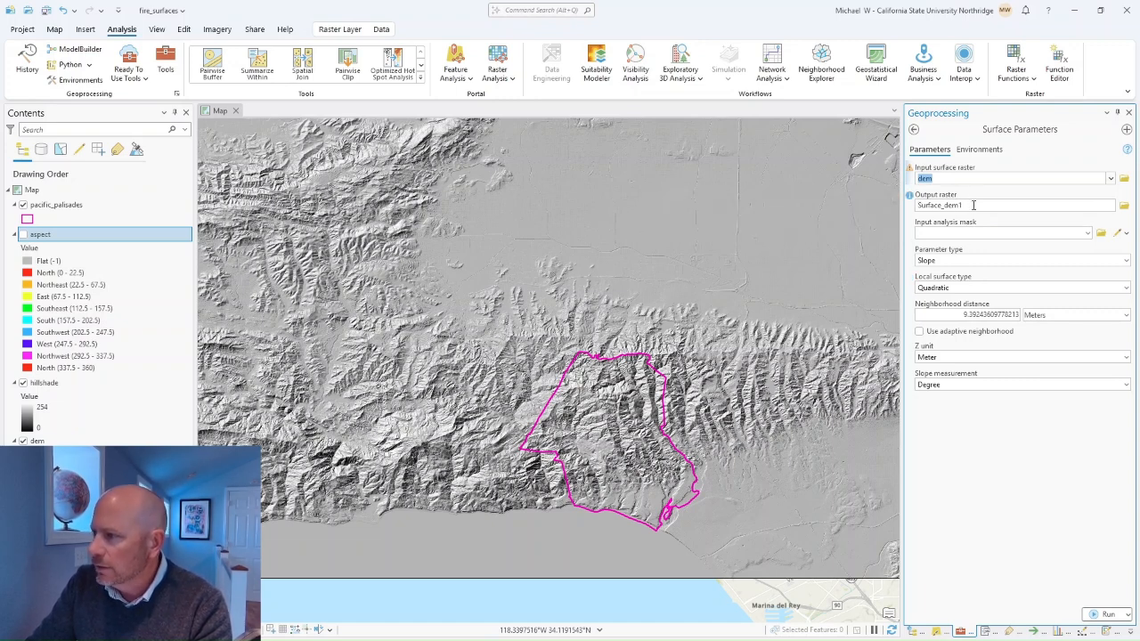
{"action": "left_click", "coordinate": [973, 206]}
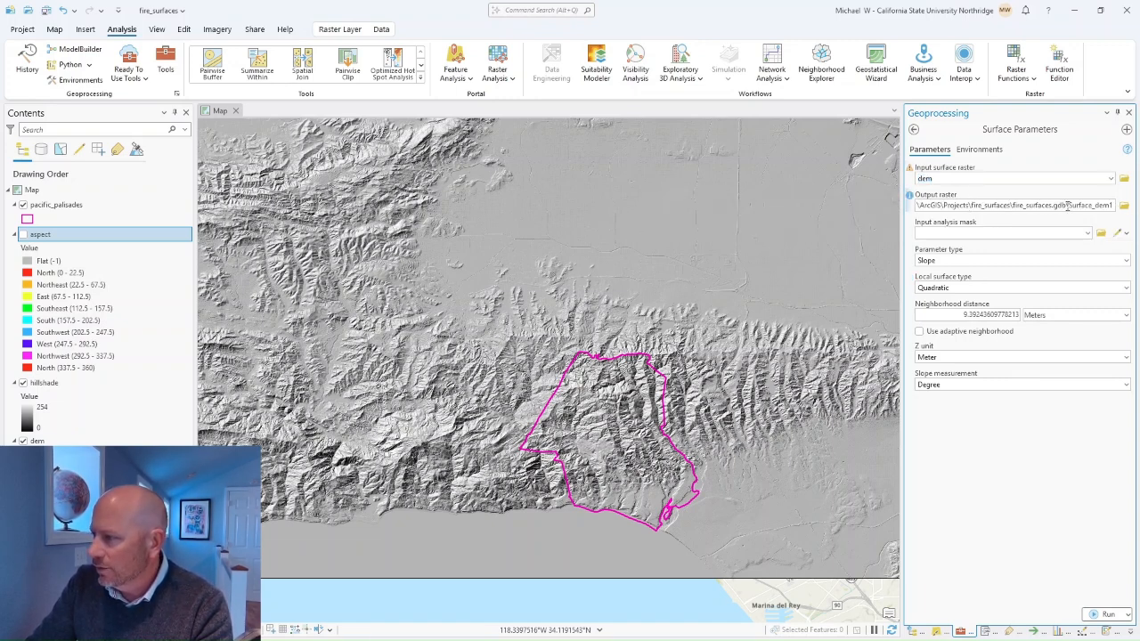
{"action": "left_click_drag", "start_coordinate": [1069, 205], "coordinate": [1115, 205]}
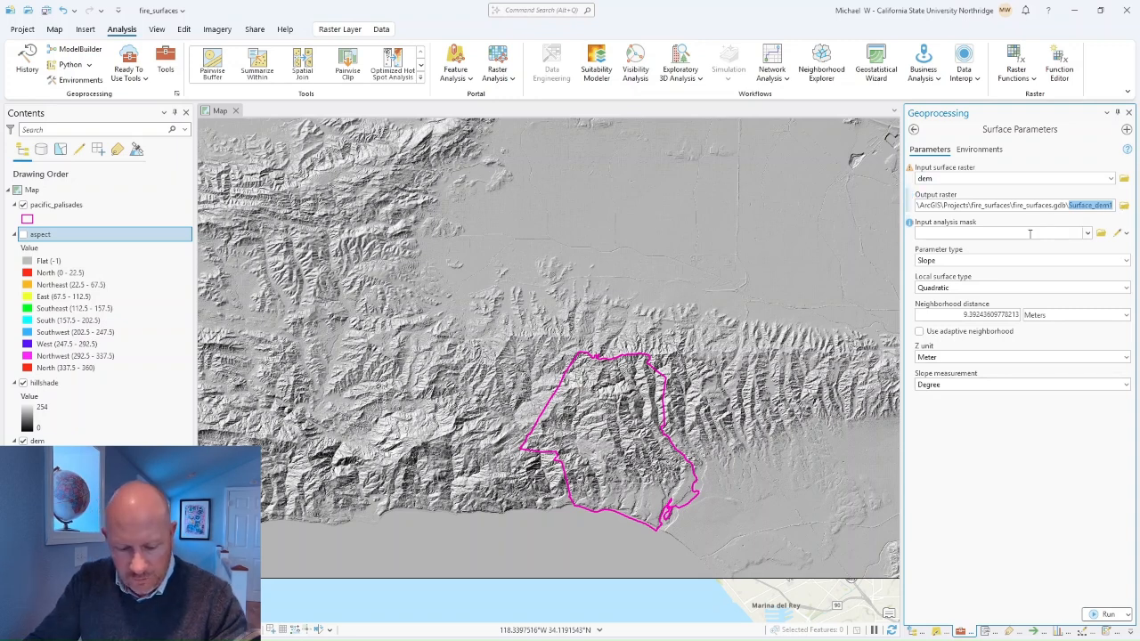
{"action": "type", "text": "slope"}
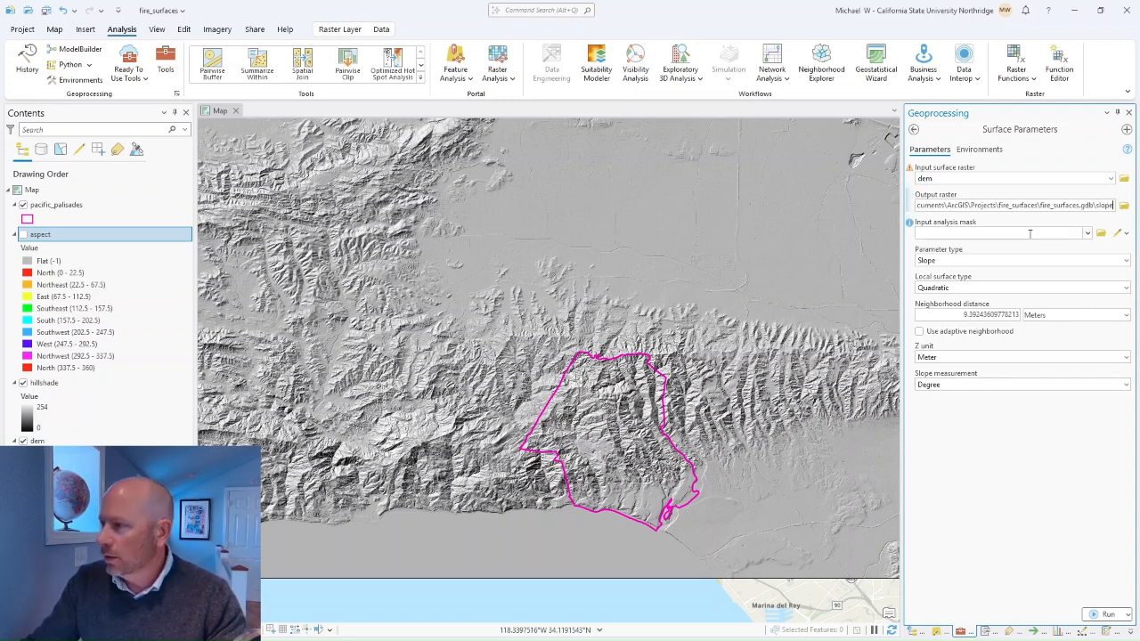
{"action": "left_click", "coordinate": [1105, 430]}
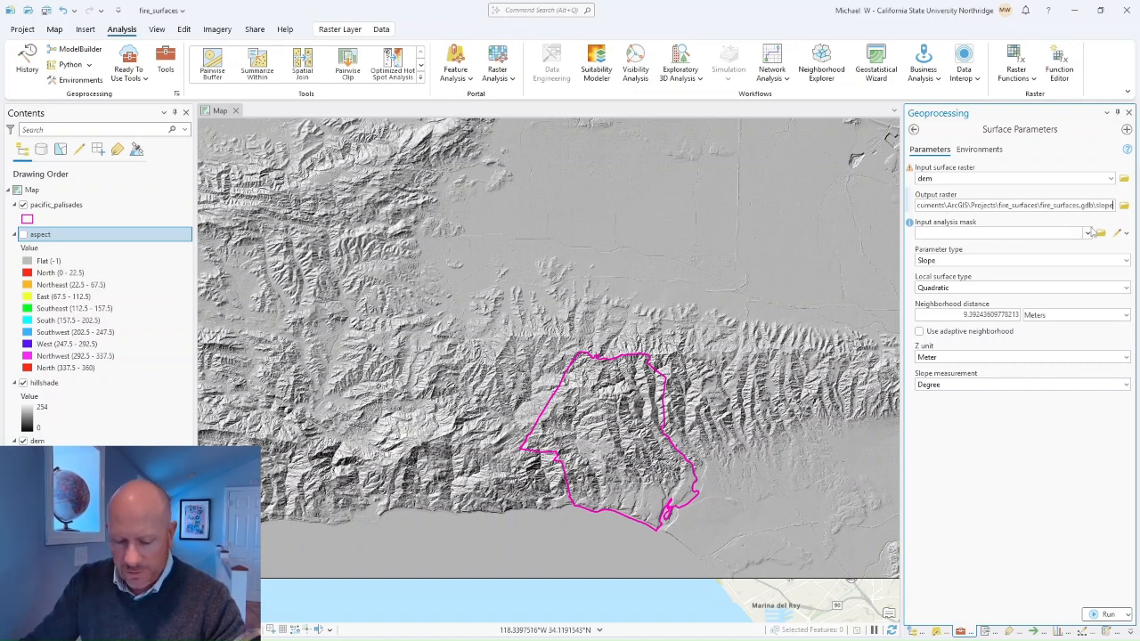
Name the output raster slope_percent and set pacific_palisades as the input analysis mask.
{"action": "type", "text": "_percent"}
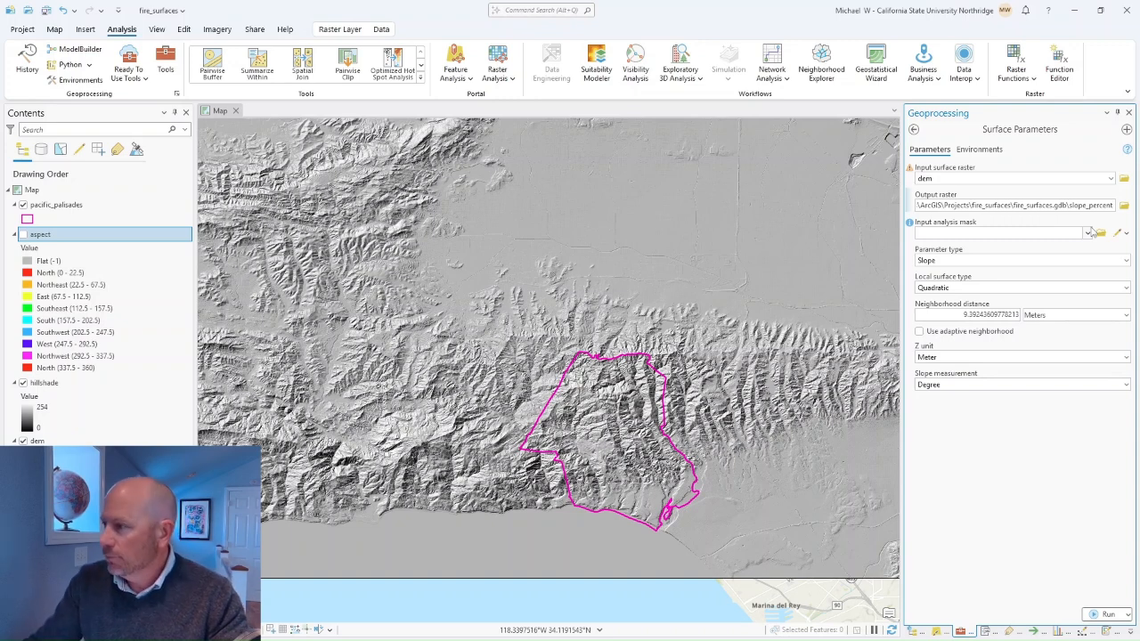
{"action": "left_click", "coordinate": [1080, 431]}
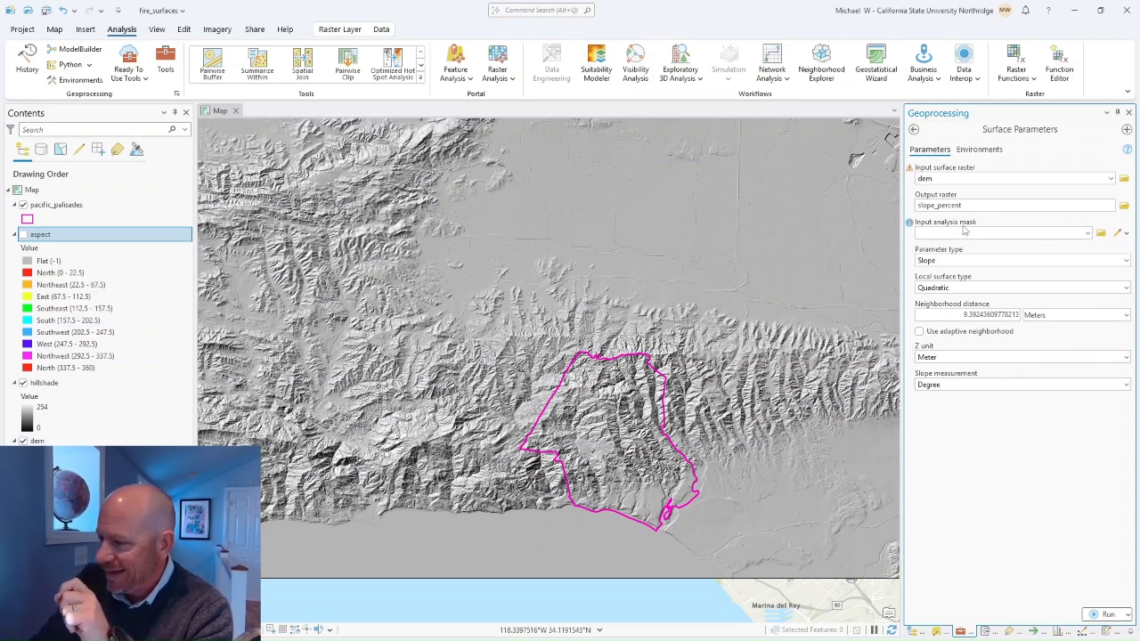
{"action": "left_click", "coordinate": [1088, 233]}
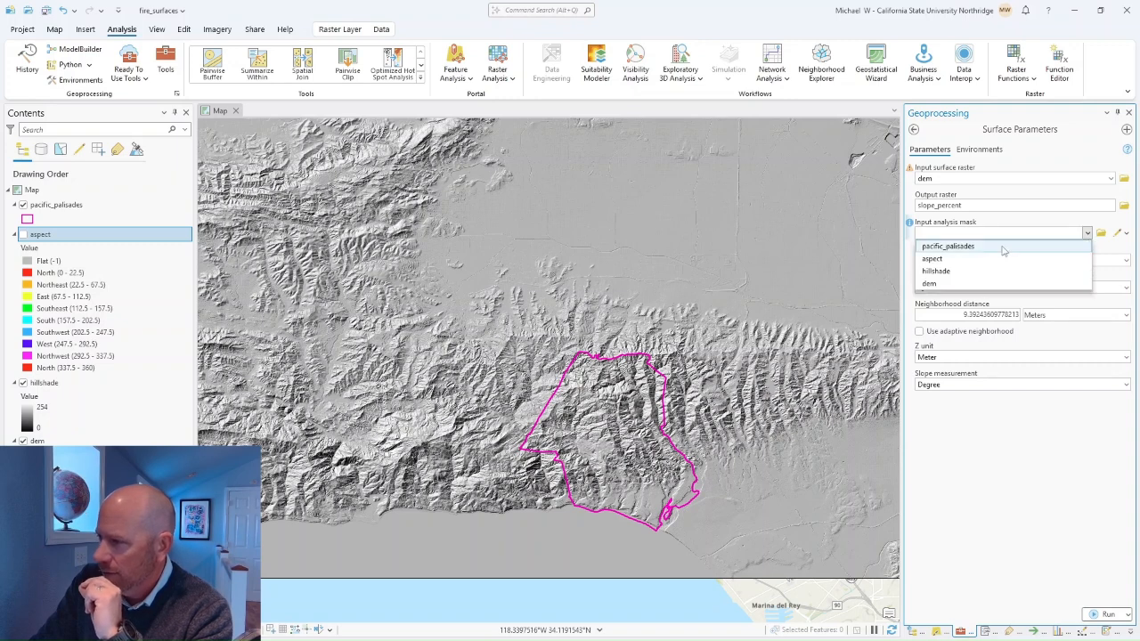
{"action": "left_click", "coordinate": [1001, 252]}
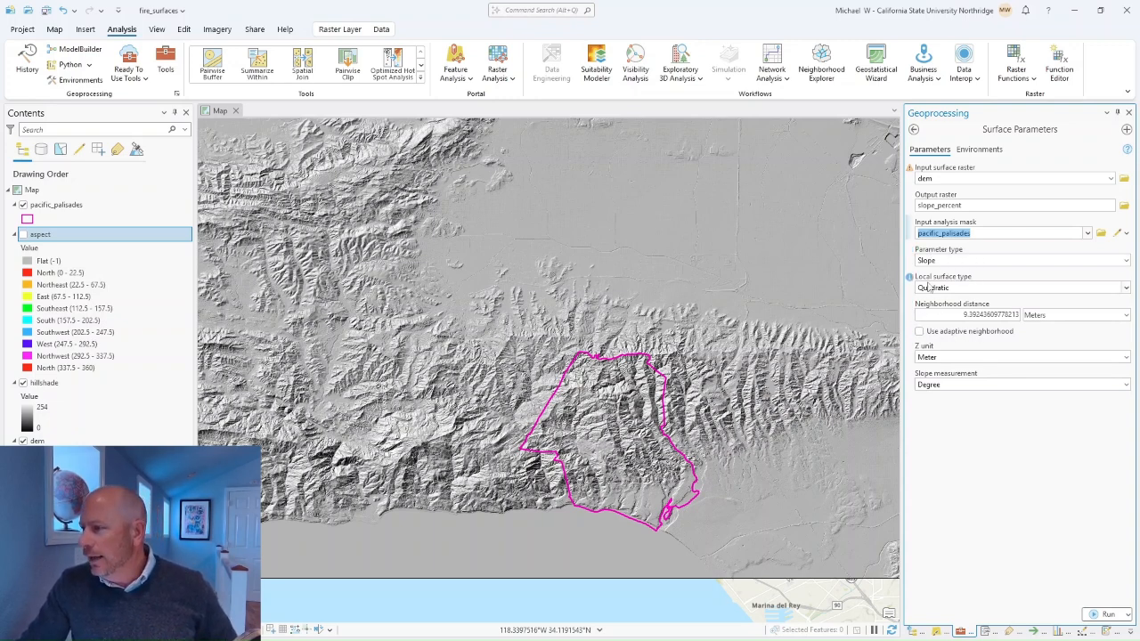
Keep the Quadratic local surface type and set the slope measurement to Percent rise.
{"action": "left_click", "coordinate": [1125, 288]}
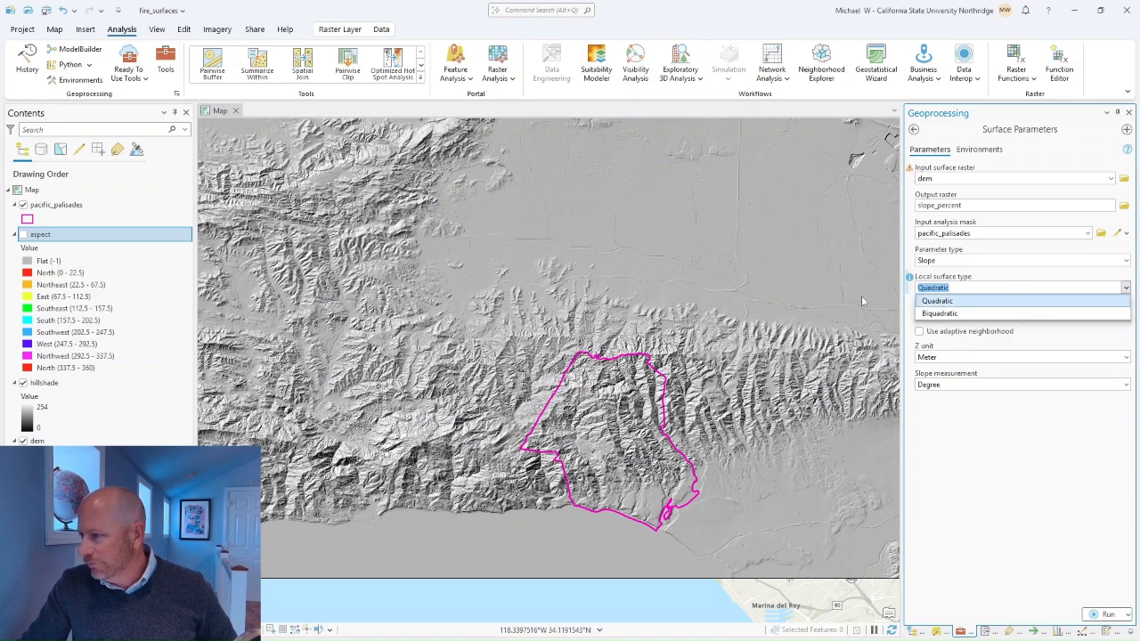
{"action": "left_click", "coordinate": [1006, 279]}
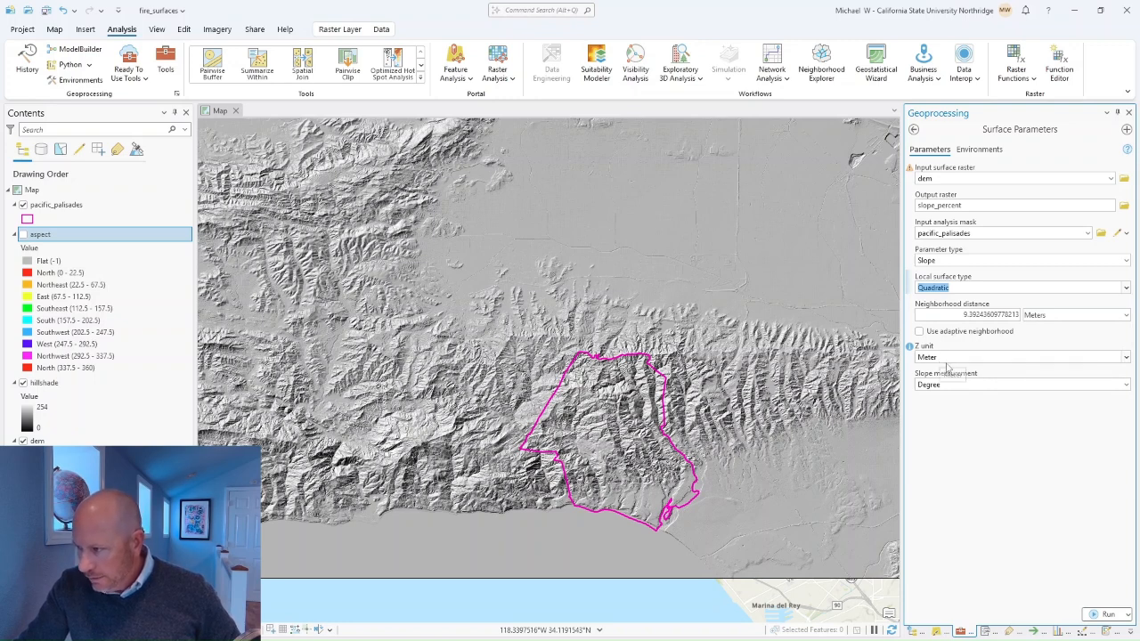
{"action": "left_click", "coordinate": [1126, 383]}
{"action": "left_click", "coordinate": [940, 410]}
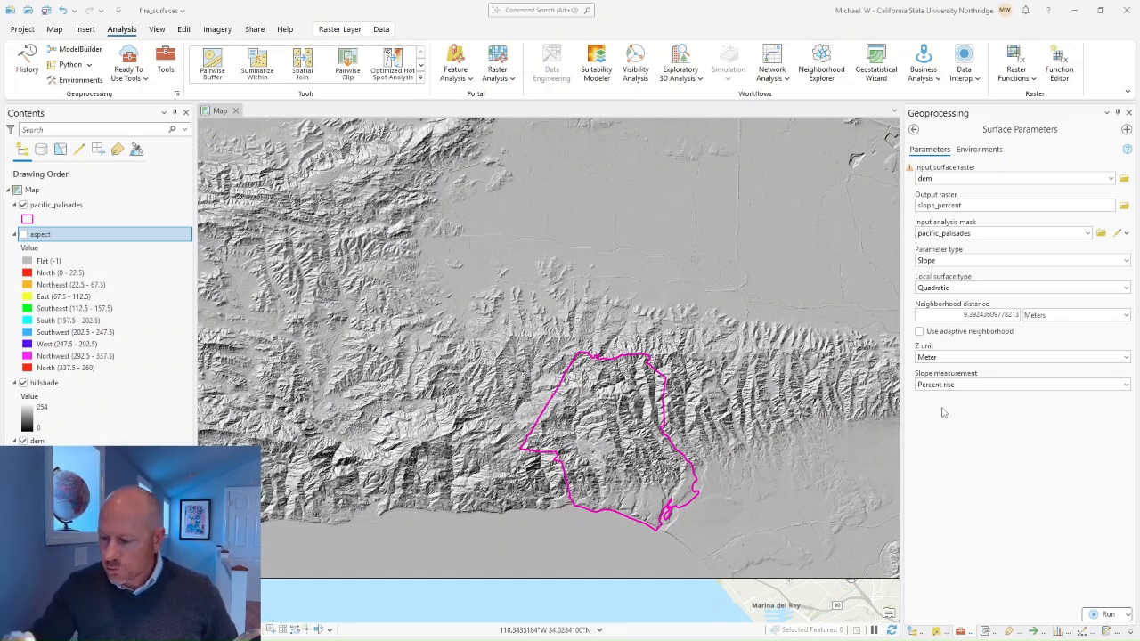
{"action": "left_click", "coordinate": [1127, 385]}
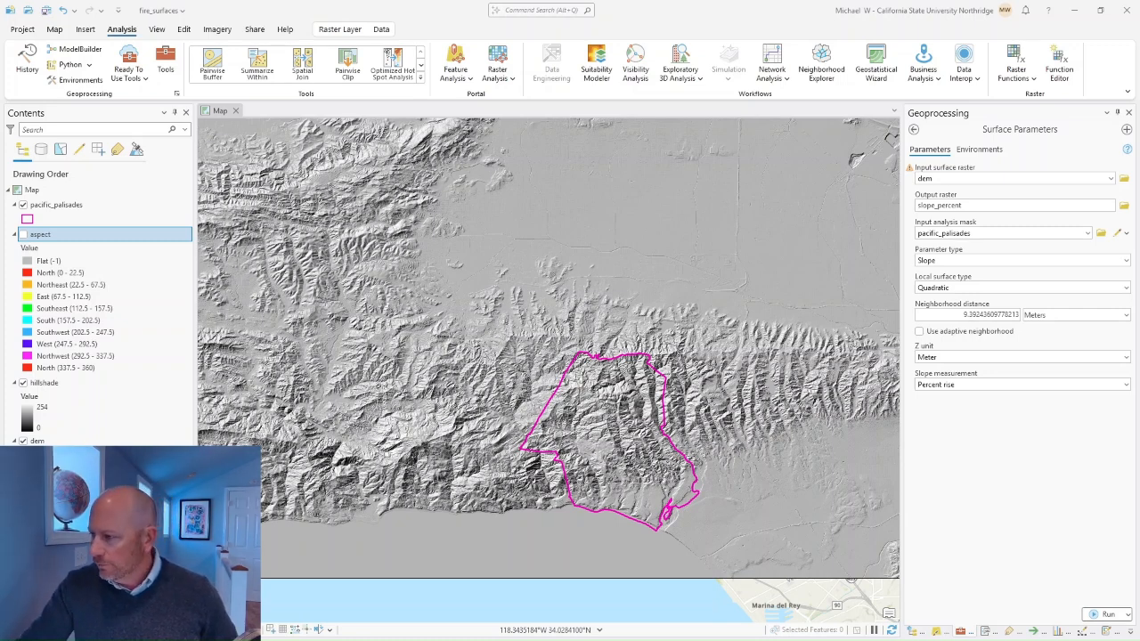
{"action": "left_click", "coordinate": [1126, 387]}
{"action": "left_click", "coordinate": [998, 432]}
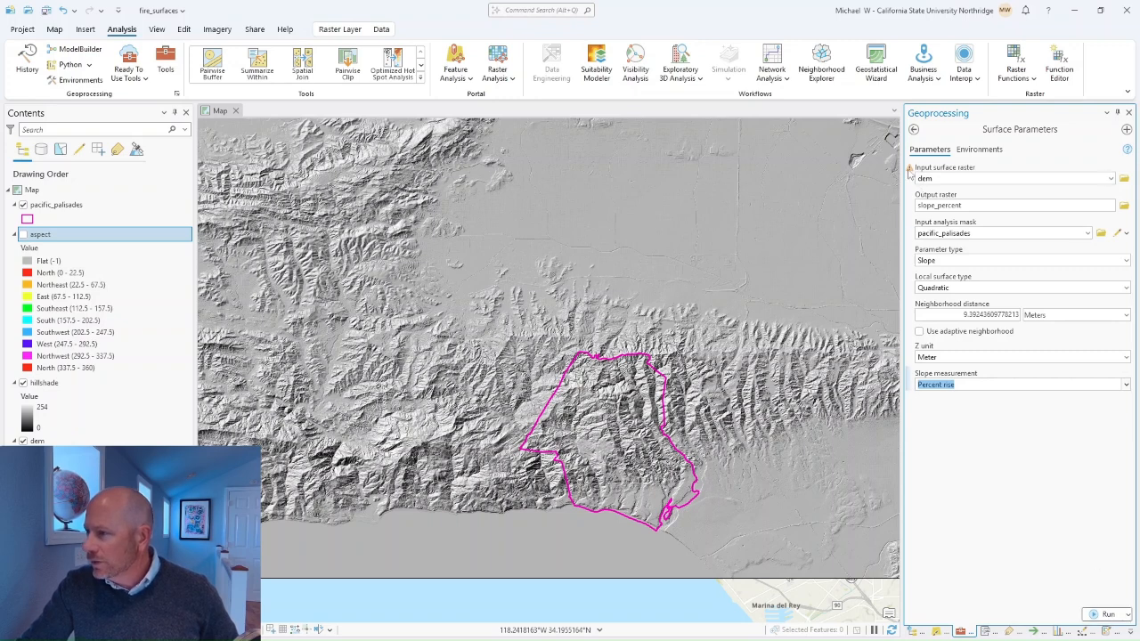
Run the Surface Parameters tool and examine the slope_percent raster within the Pacific Palisades boundary.
{"action": "mouse_move", "coordinate": [911, 172]}
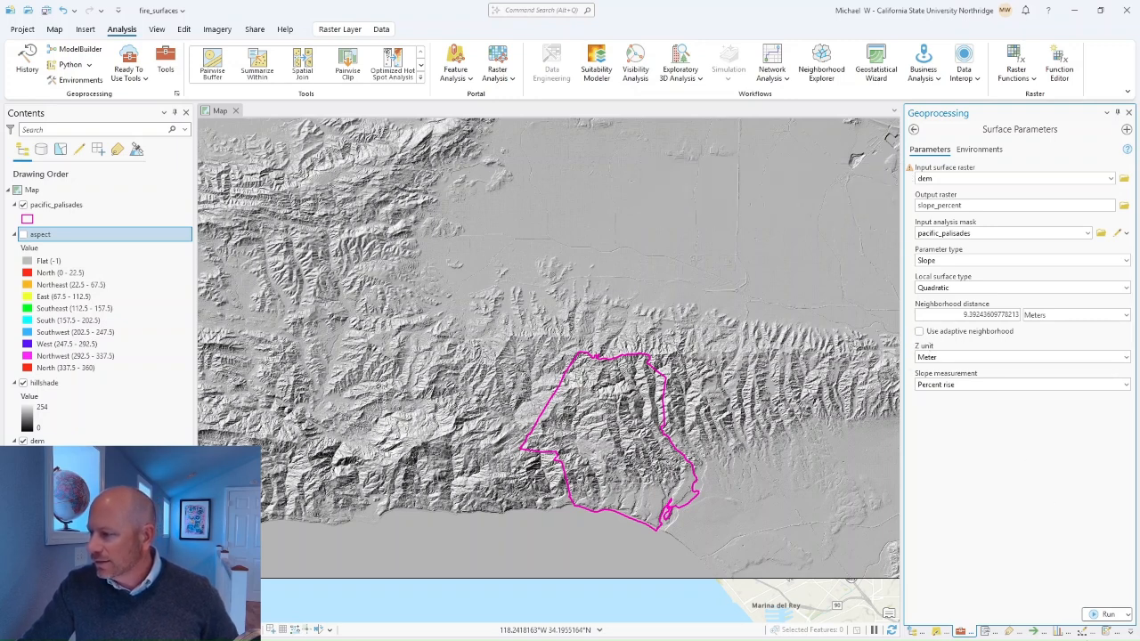
{"action": "left_click", "coordinate": [1106, 614]}
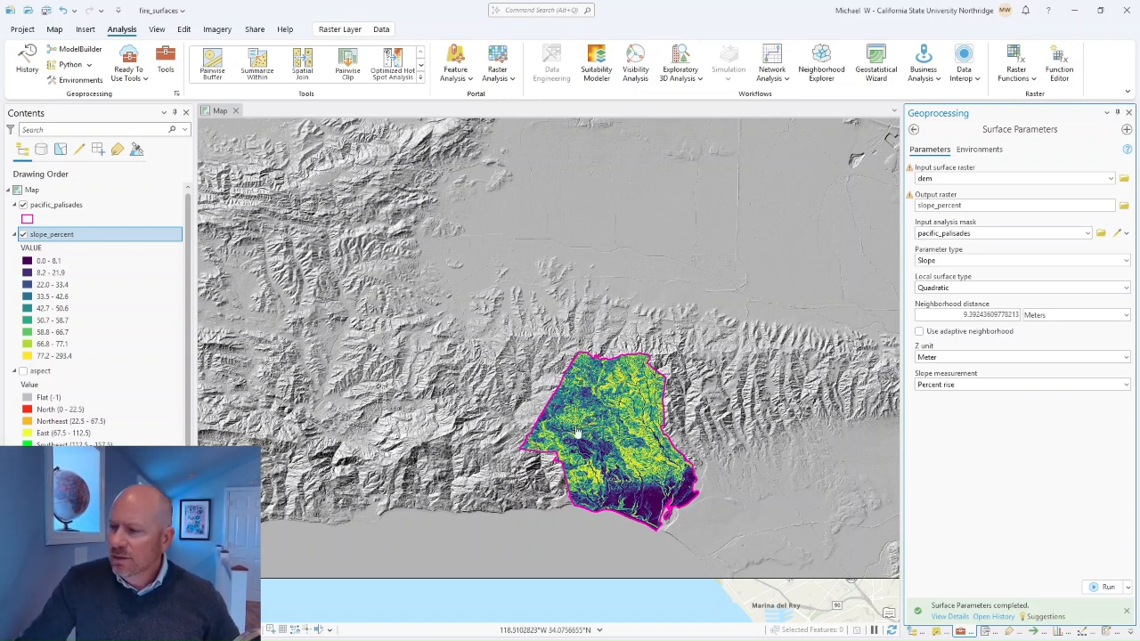
{"action": "scroll", "coordinate": [711, 428], "scroll_direction": "up", "scroll_amount": 4}
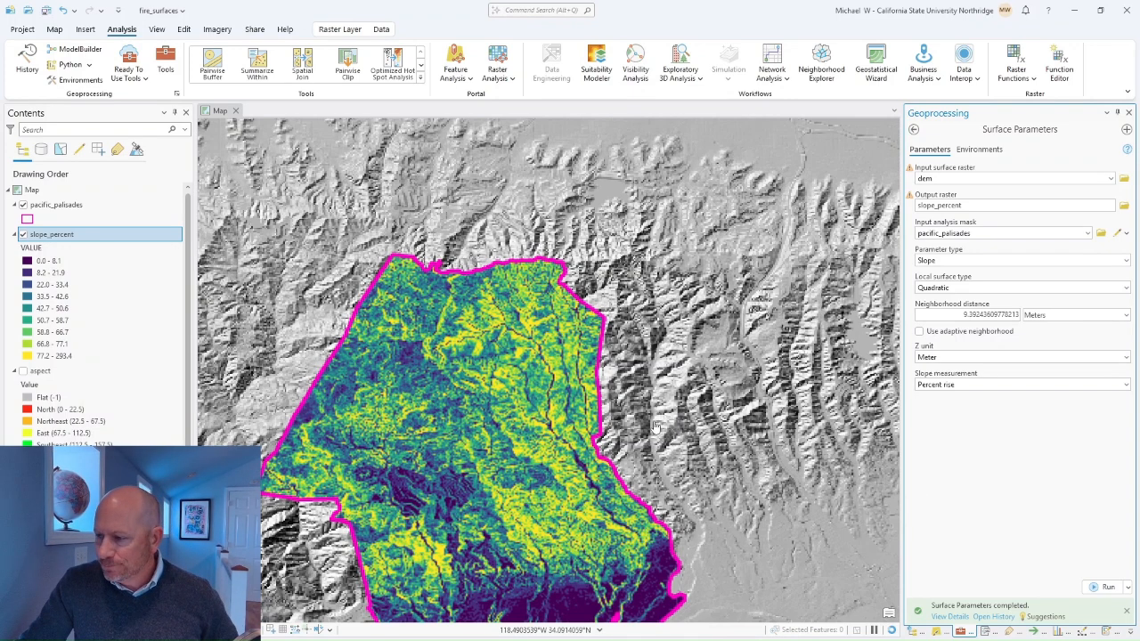
{"action": "left_click_drag", "start_coordinate": [657, 428], "coordinate": [694, 301]}
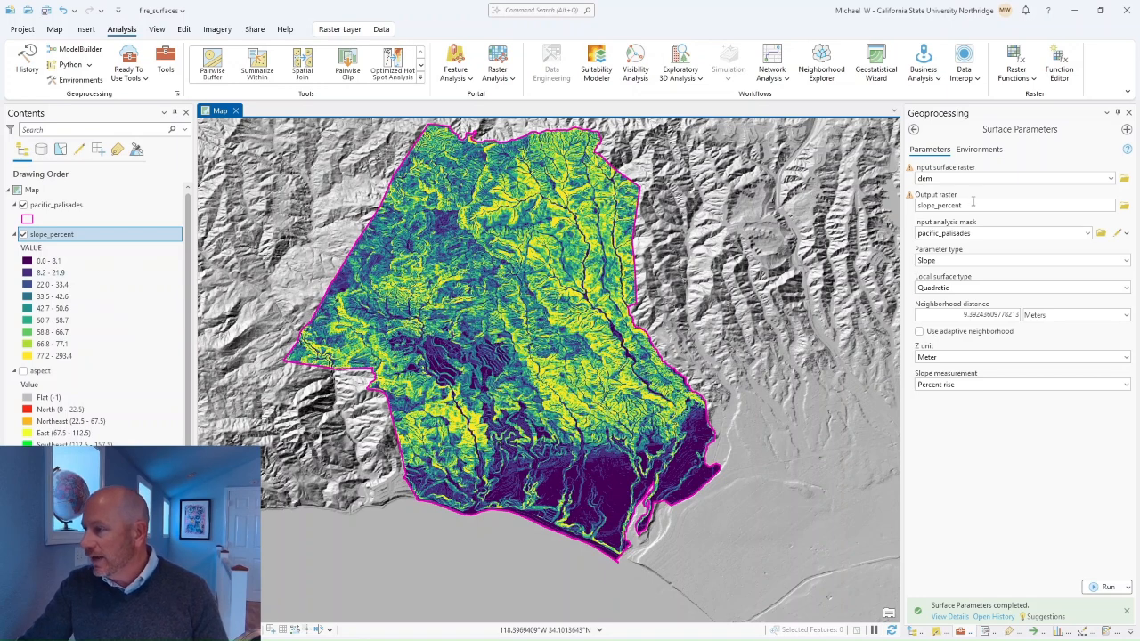
Run Surface Parameters again with the output raster named slope_degree and the slope measurement set to Degree.
{"action": "left_click", "coordinate": [973, 204]}
{"action": "left_click_drag", "start_coordinate": [1089, 205], "coordinate": [1114, 205]}
{"action": "type", "text": "d"}
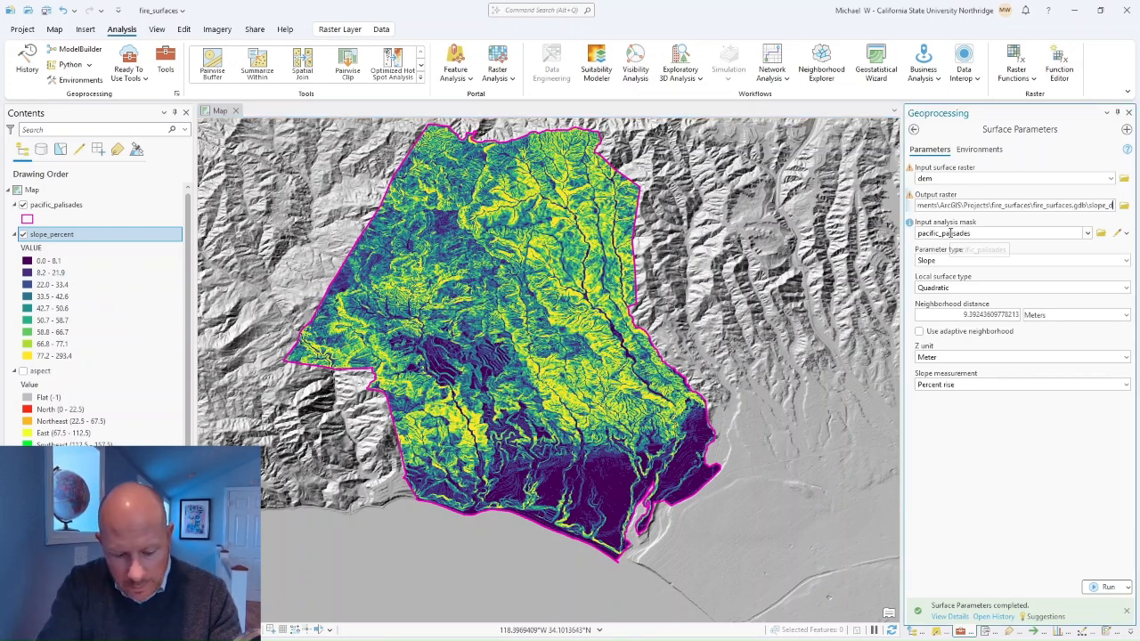
{"action": "type", "text": "egree"}
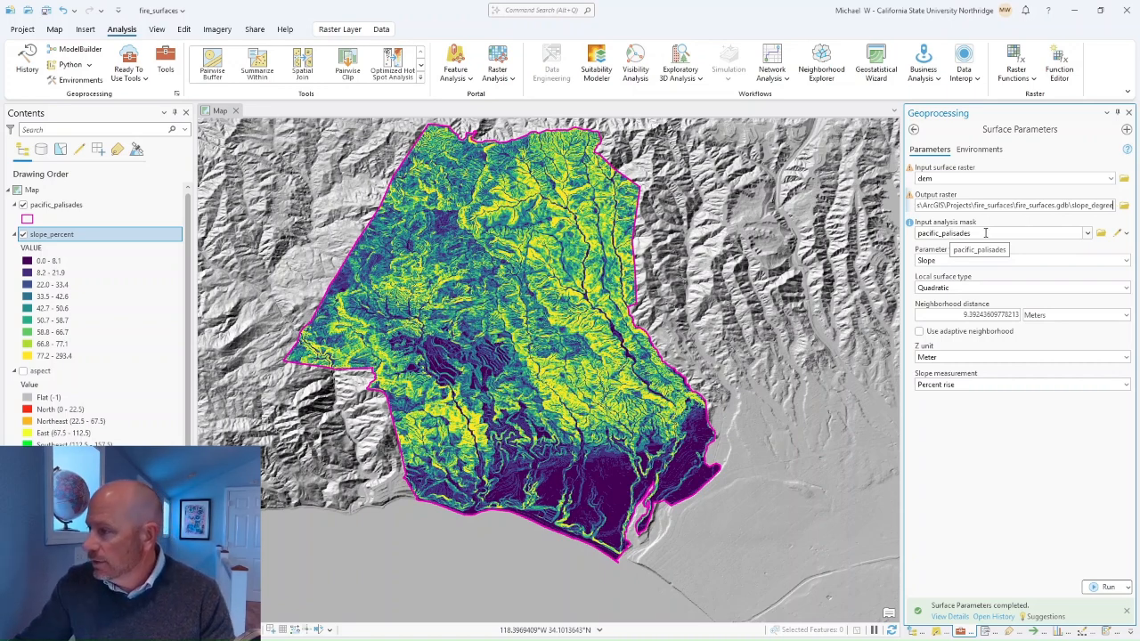
{"action": "left_click", "coordinate": [983, 384]}
{"action": "left_click", "coordinate": [1126, 384]}
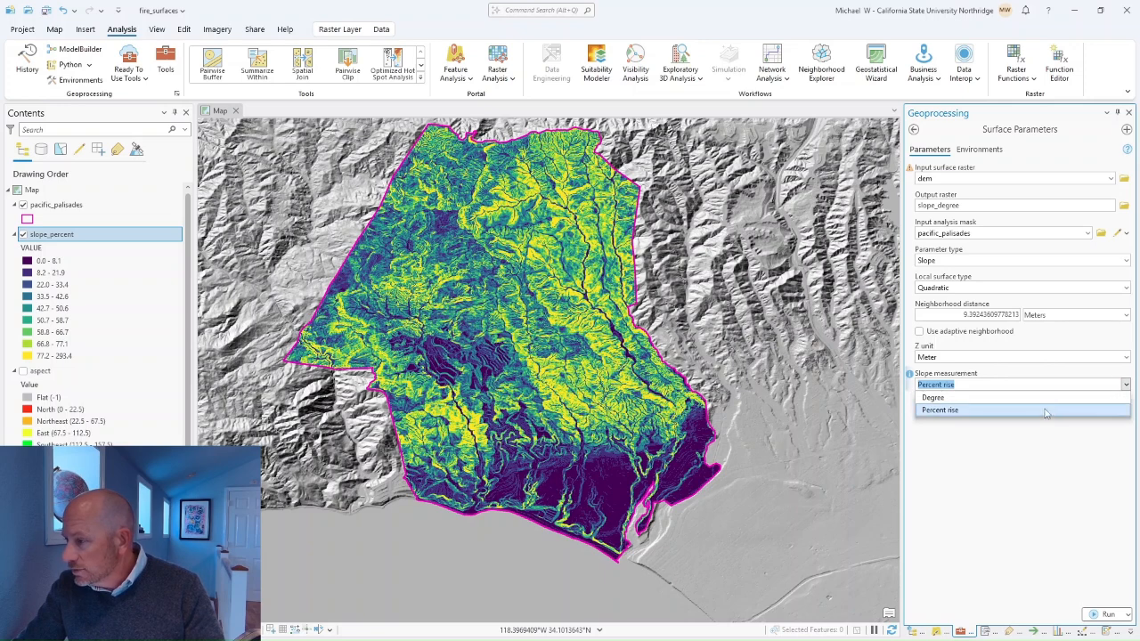
{"action": "left_click", "coordinate": [1046, 397]}
{"action": "left_click", "coordinate": [1108, 614]}
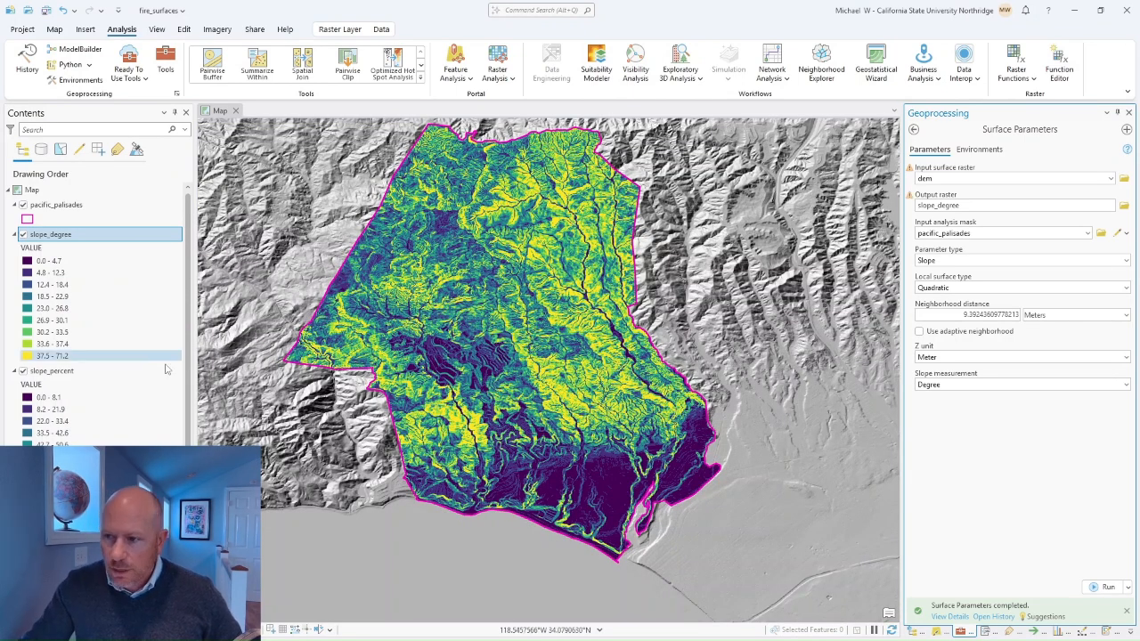
Compare the slope_degree layer with slope_percent and save the project.
{"action": "left_click", "coordinate": [24, 235]}
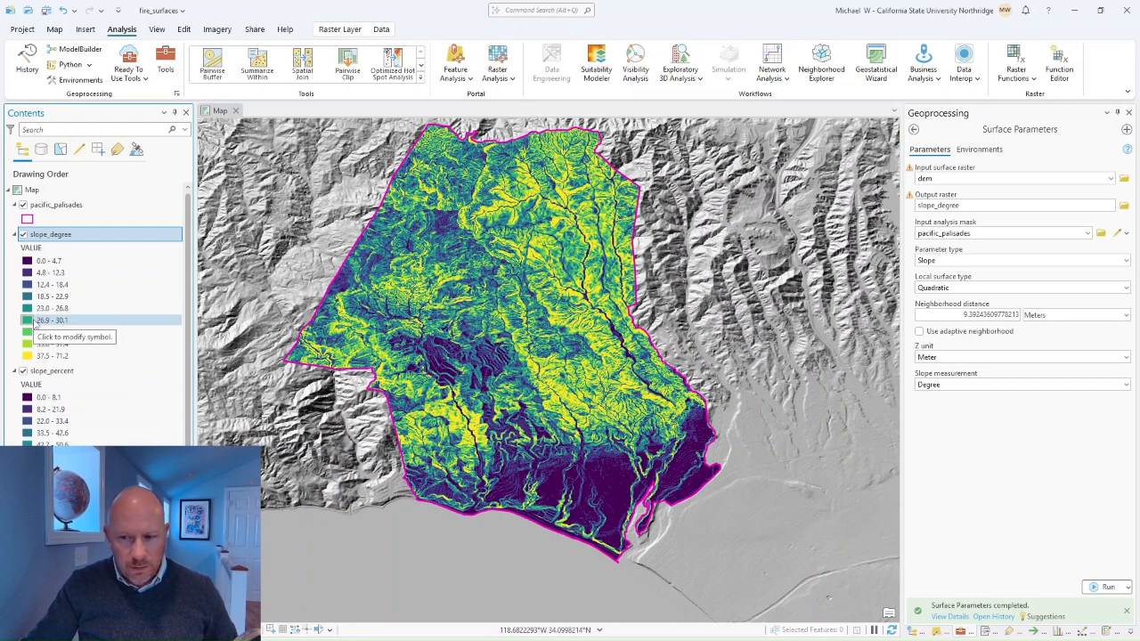
{"action": "left_click", "coordinate": [46, 10]}
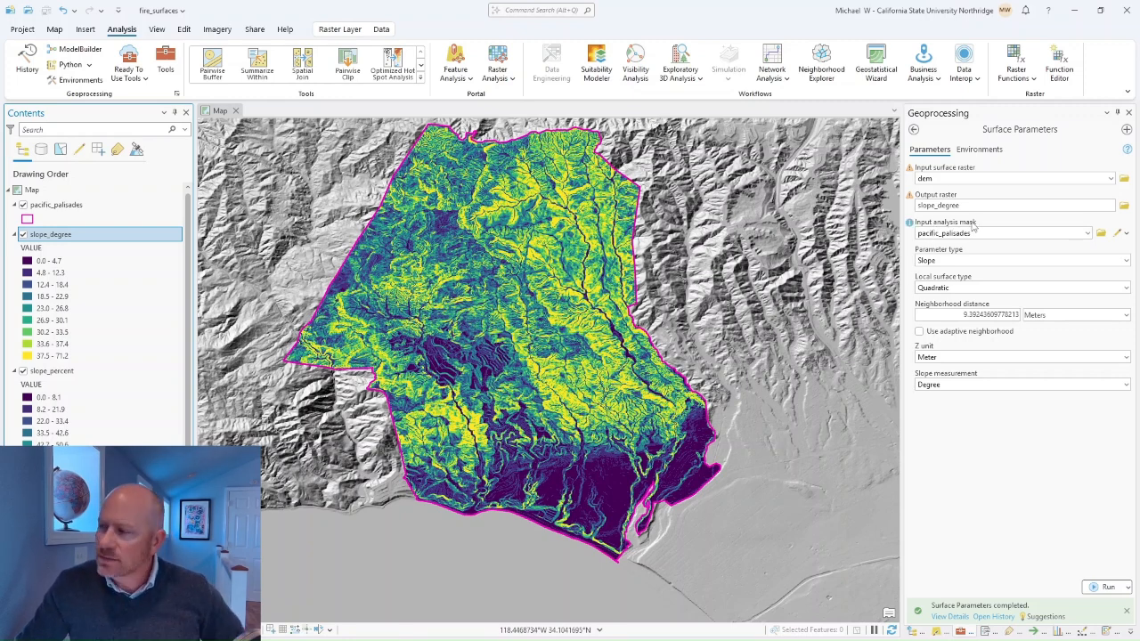
Open the Aspect tool, check its environment settings, and open the Surface Parameters tool linked from it.
{"action": "left_click", "coordinate": [913, 129]}
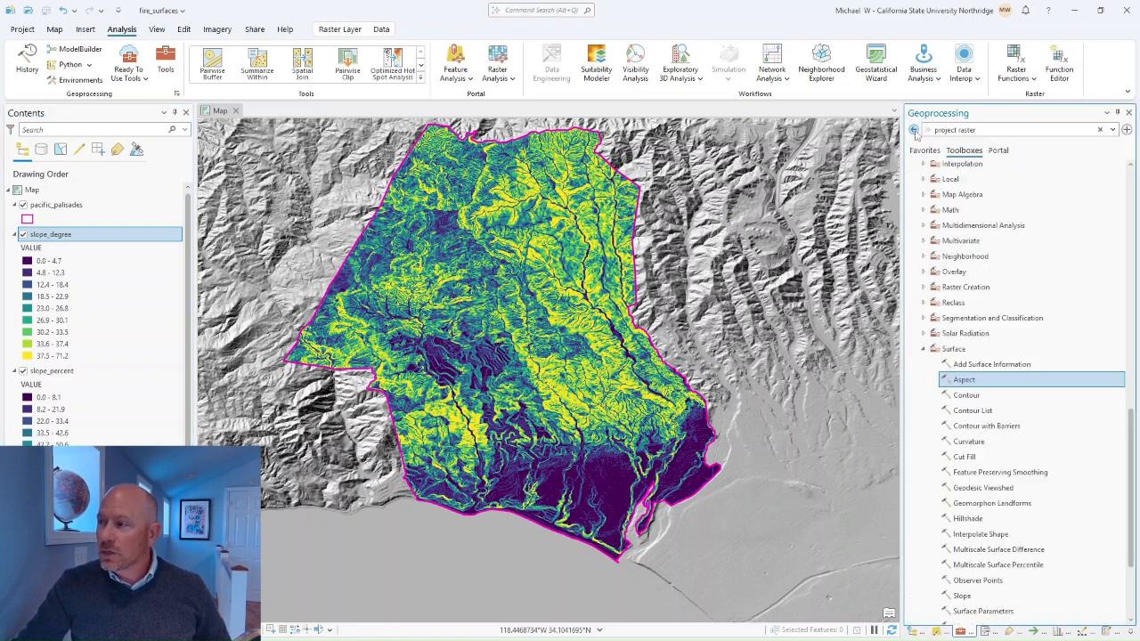
{"action": "left_click", "coordinate": [962, 379]}
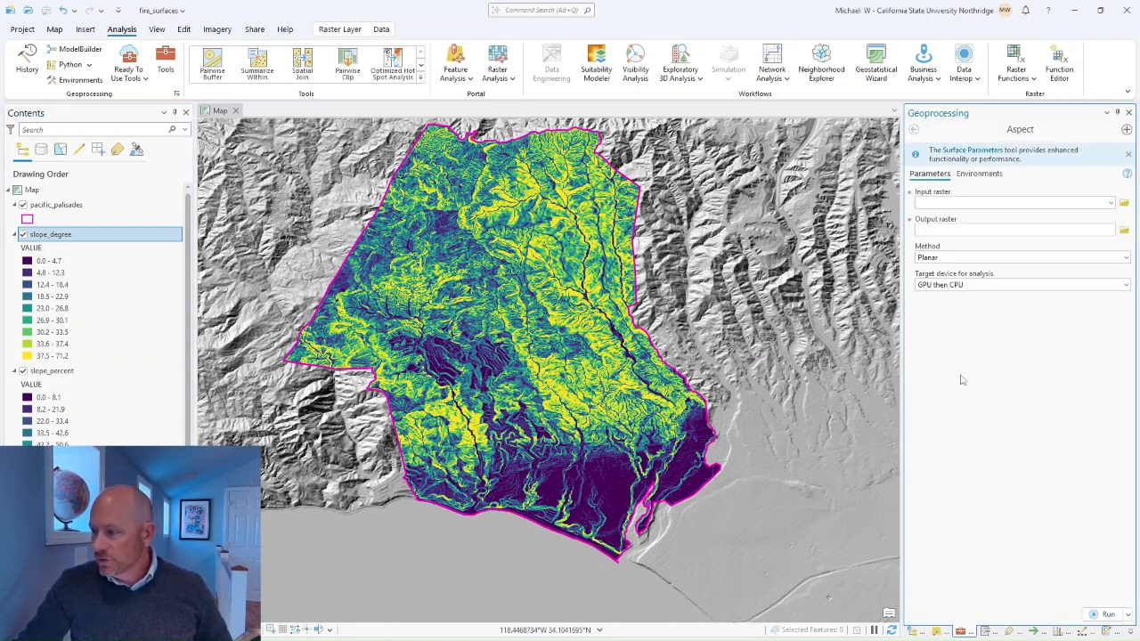
{"action": "left_click", "coordinate": [975, 174]}
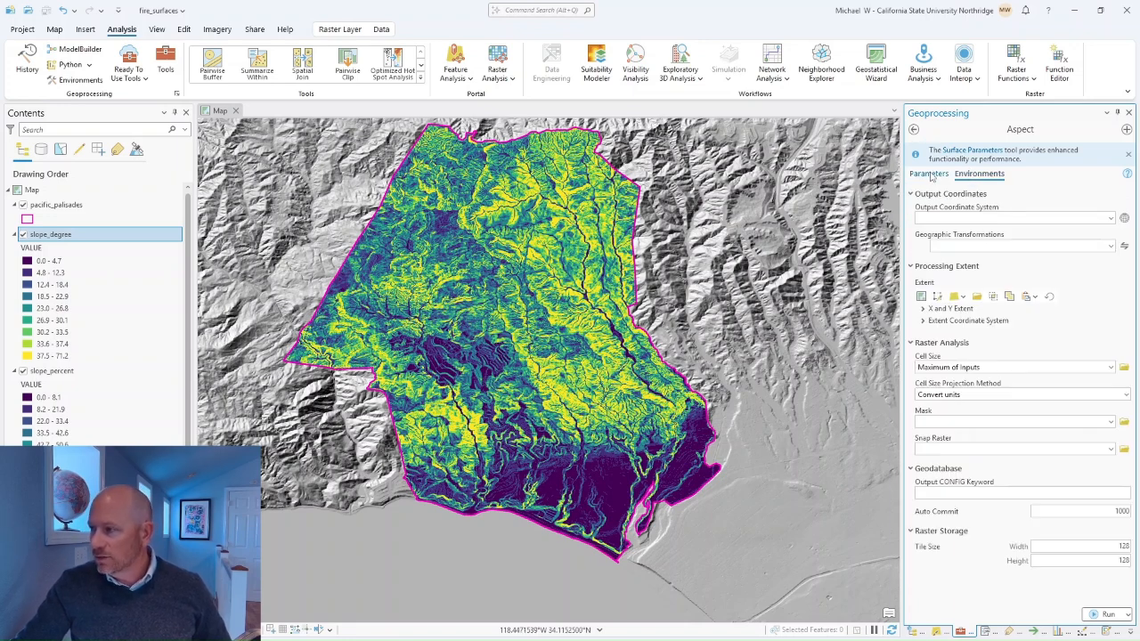
{"action": "left_click", "coordinate": [961, 158]}
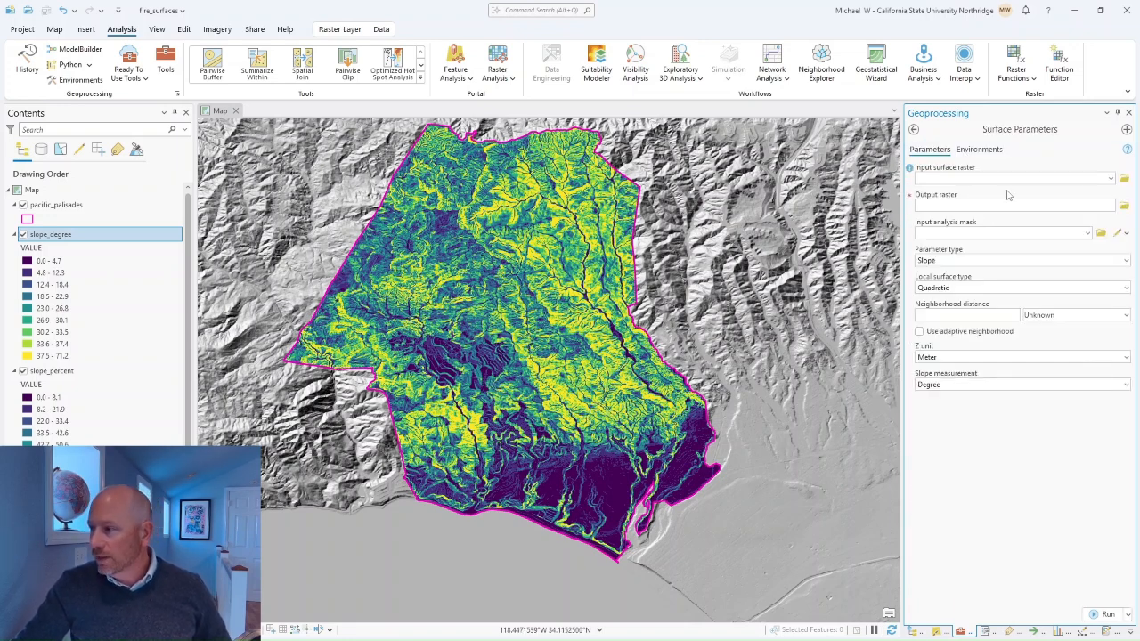